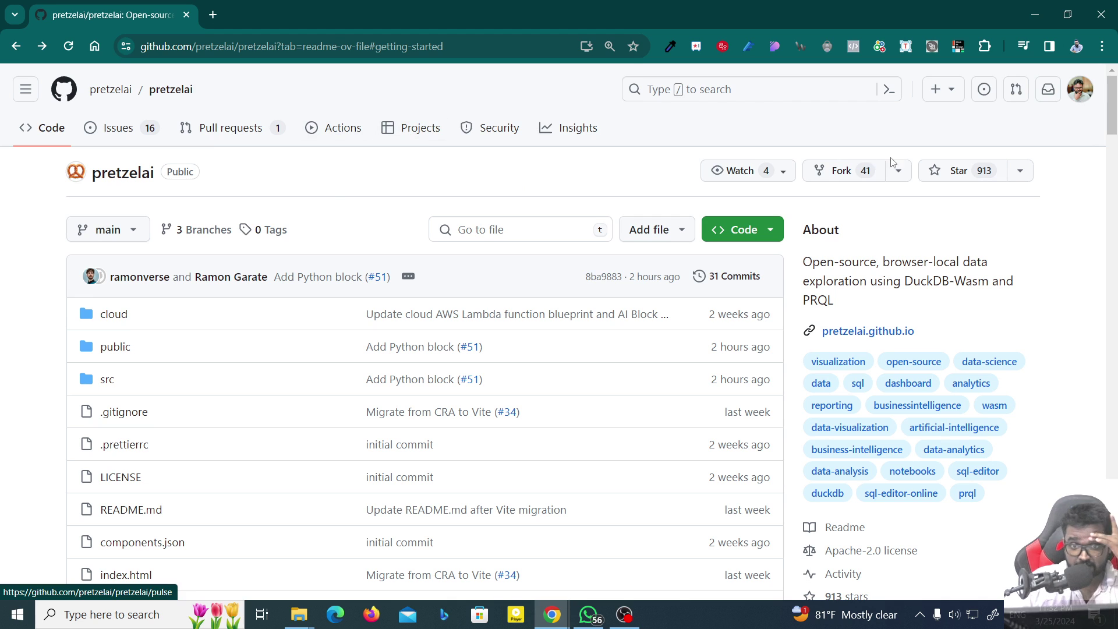
Start forking the pretzelai/pretzelai repository from its GitHub page.
{"action": "left_click", "coordinate": [735, 276]}
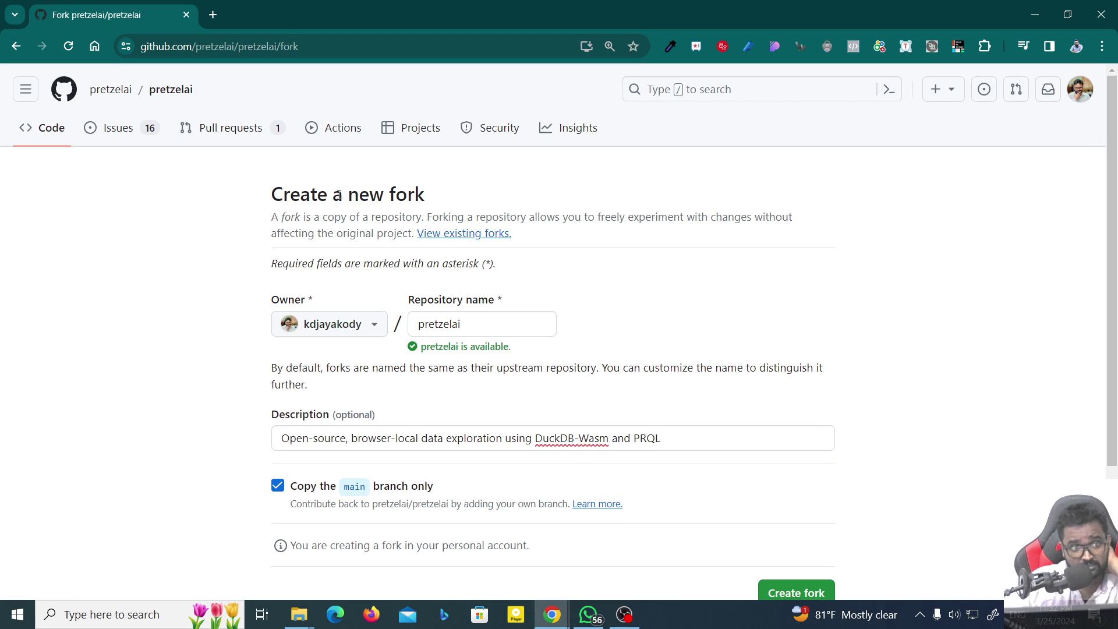
Create the fork named pretzelai under your account, copying only the main branch.
{"action": "double_click", "coordinate": [463, 324]}
{"action": "scroll", "coordinate": [773, 371], "scroll_direction": "down", "scroll_amount": 3}
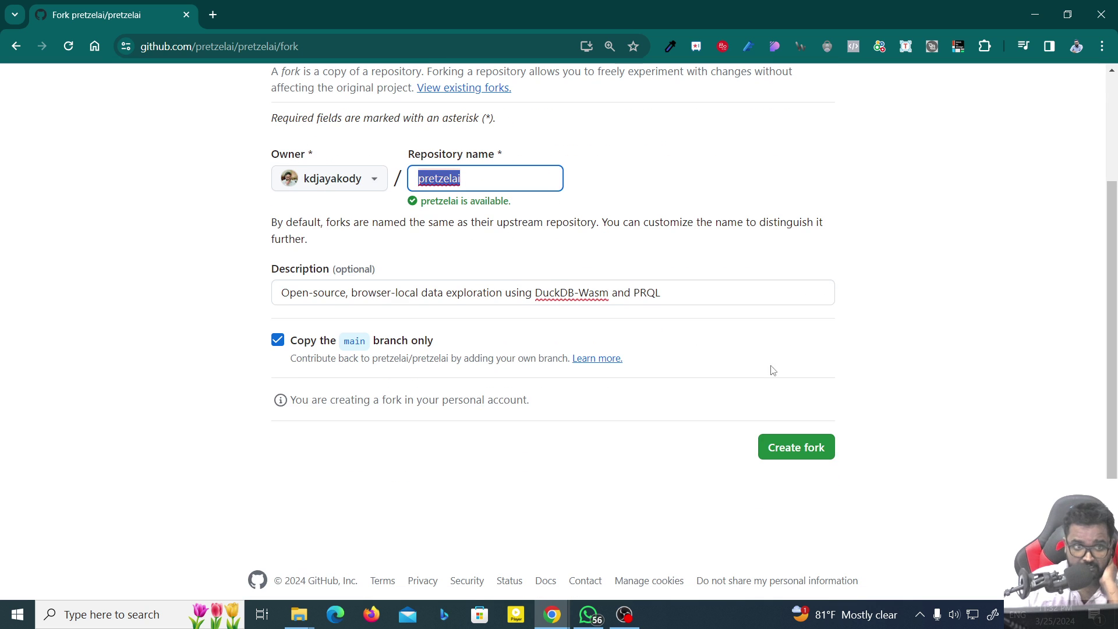
{"action": "left_click", "coordinate": [801, 448]}
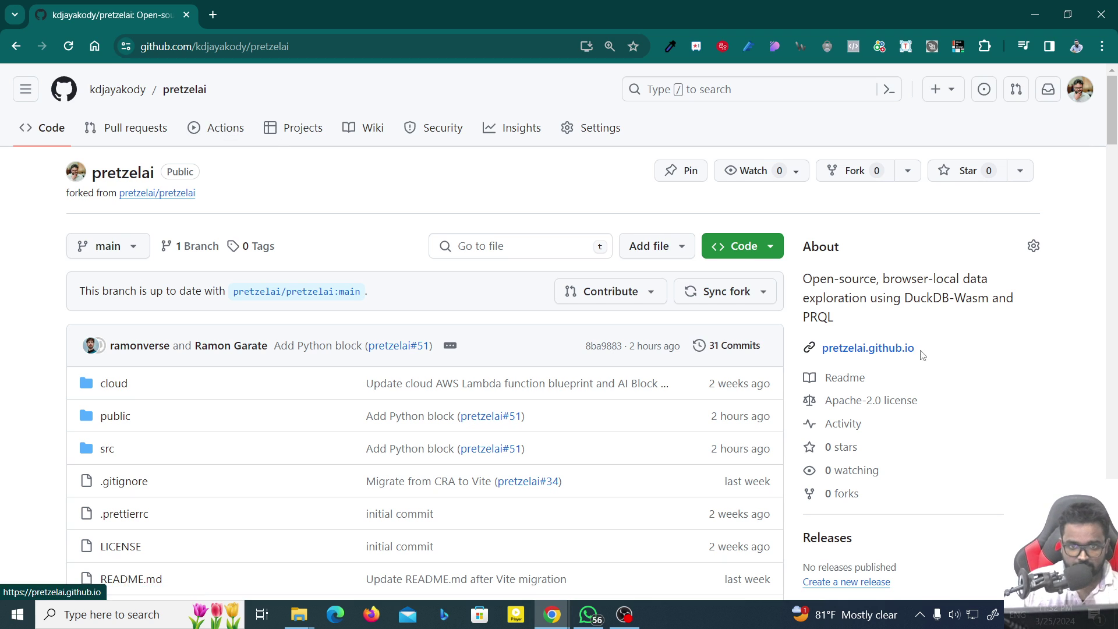
Open the live deployed Pretzel build from the README link, with an extra blank tab.
{"action": "scroll", "coordinate": [499, 336], "scroll_direction": "down", "scroll_amount": 6}
{"action": "scroll", "coordinate": [481, 352], "scroll_direction": "down", "scroll_amount": 5}
{"action": "scroll", "coordinate": [396, 388], "scroll_direction": "down", "scroll_amount": 4}
{"action": "scroll", "coordinate": [350, 367], "scroll_direction": "up", "scroll_amount": 1}
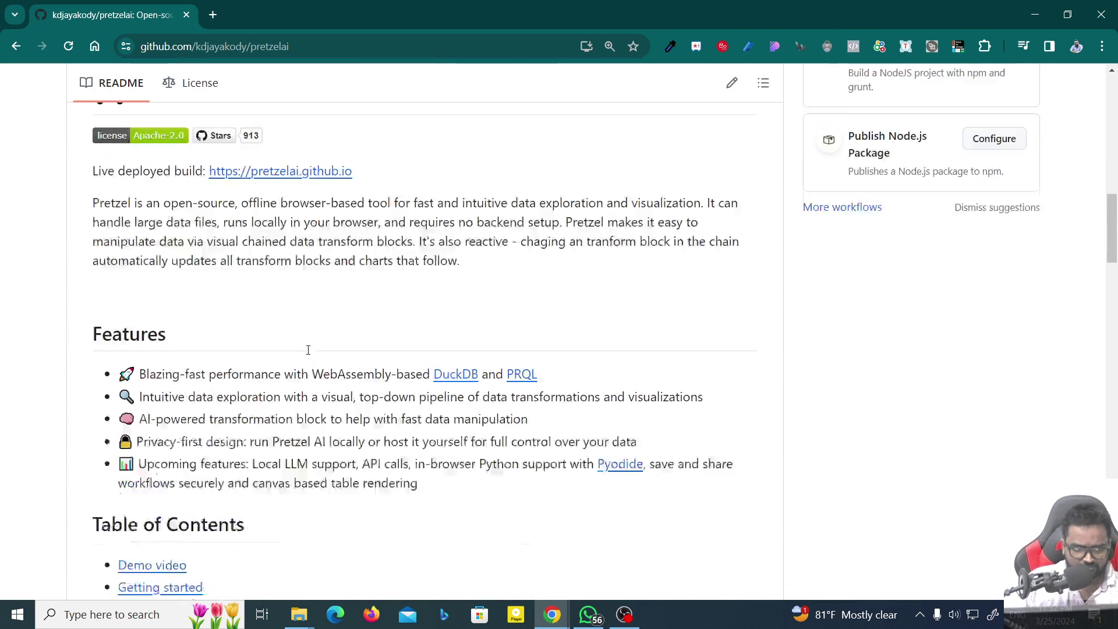
{"action": "scroll", "coordinate": [307, 350], "scroll_direction": "up", "scroll_amount": 3}
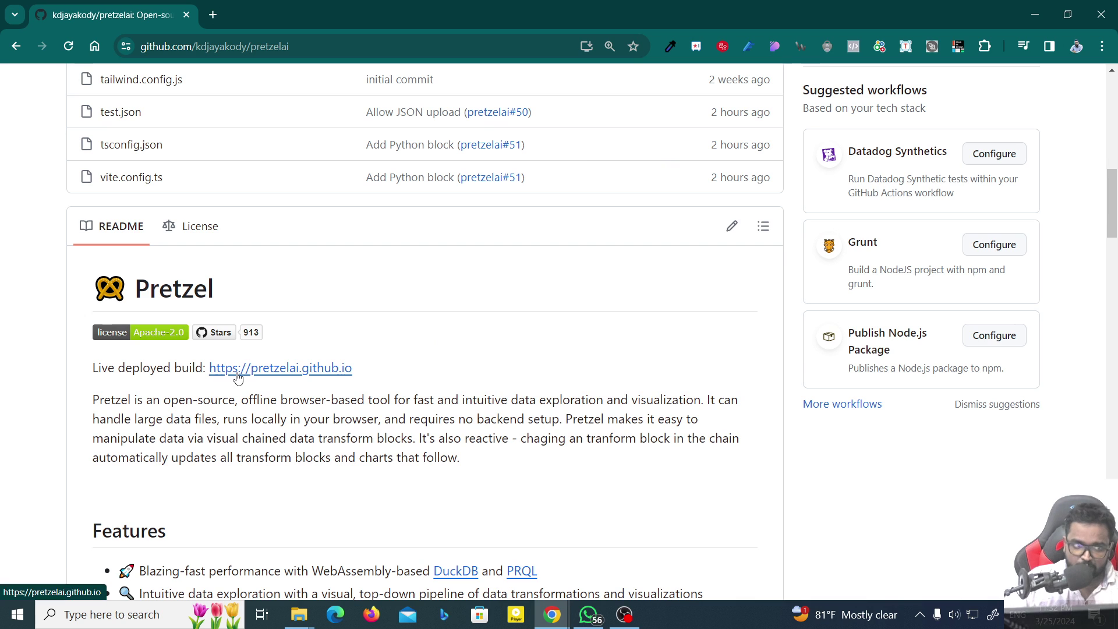
{"action": "left_click", "coordinate": [230, 369]}
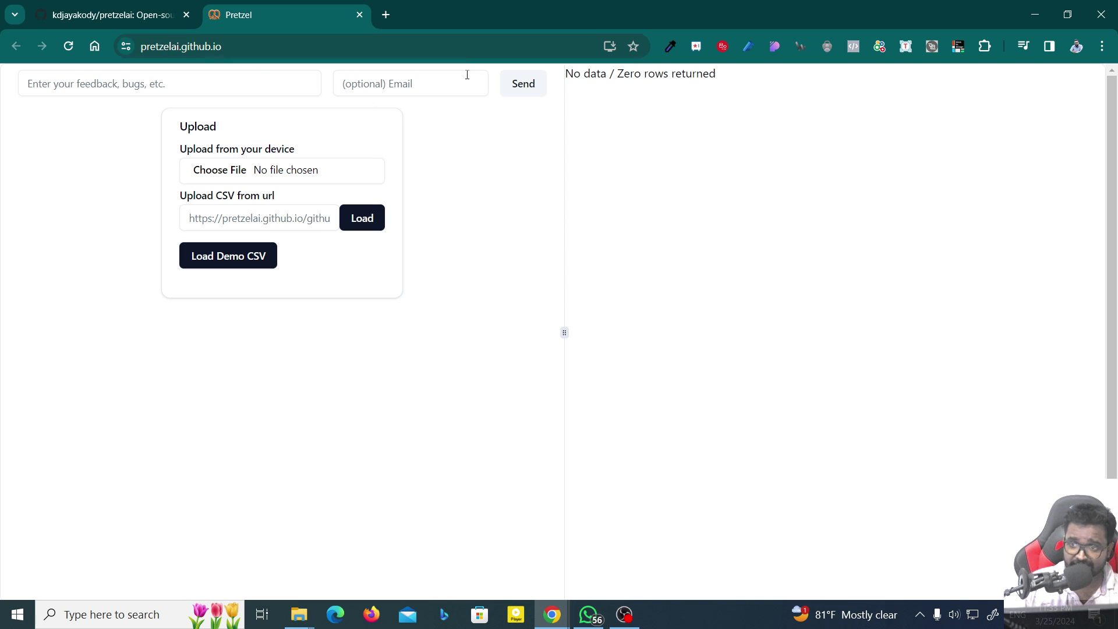
{"action": "left_click", "coordinate": [386, 14]}
{"action": "left_click", "coordinate": [312, 10]}
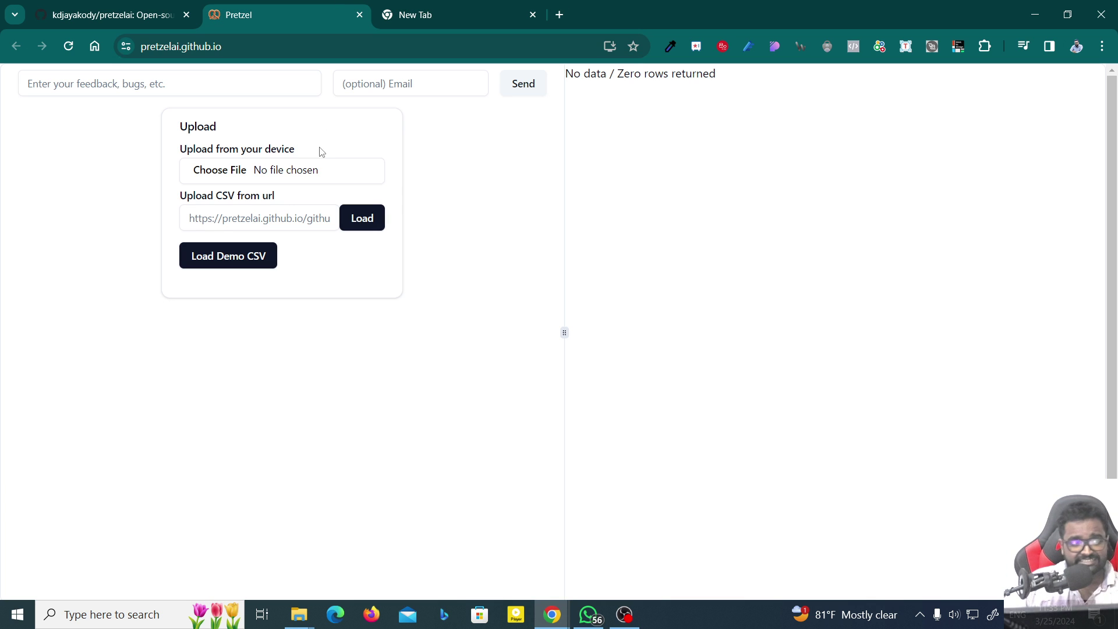
Search Google for 'kegle' and open the Kaggle website from the results.
{"action": "left_click", "coordinate": [426, 6]}
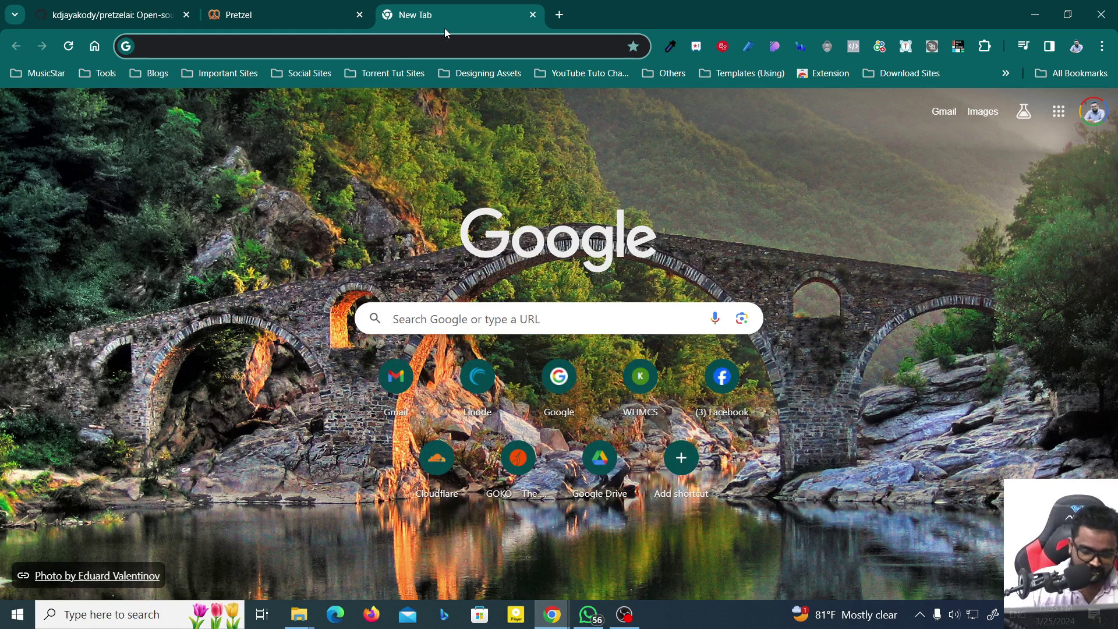
{"action": "type", "text": "google"}
{"action": "key", "text": "Return"}
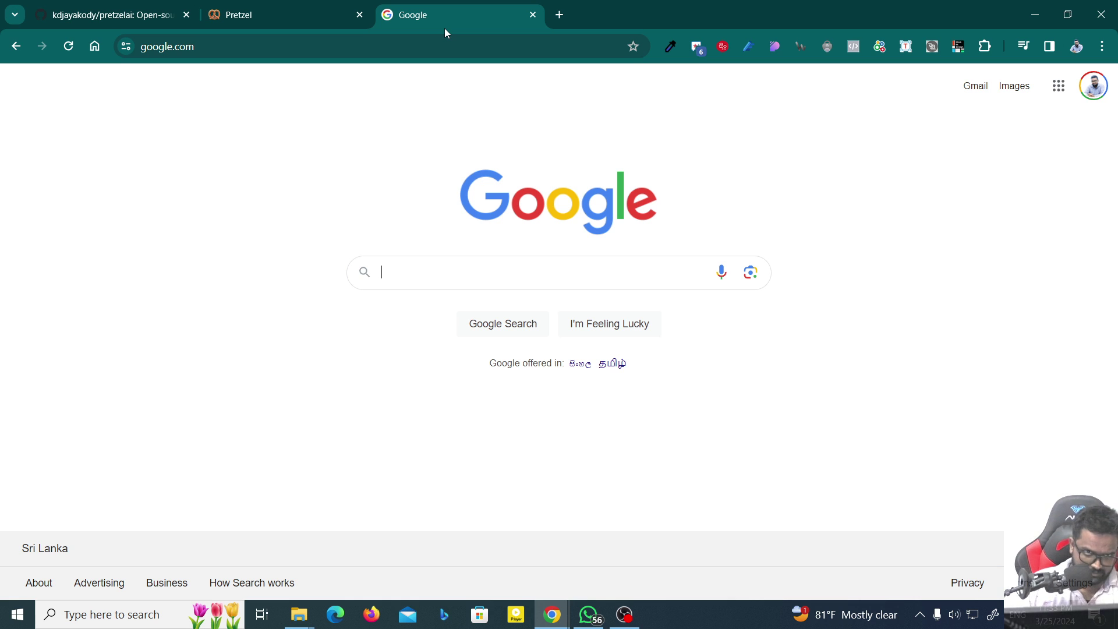
{"action": "type", "text": "kega"}
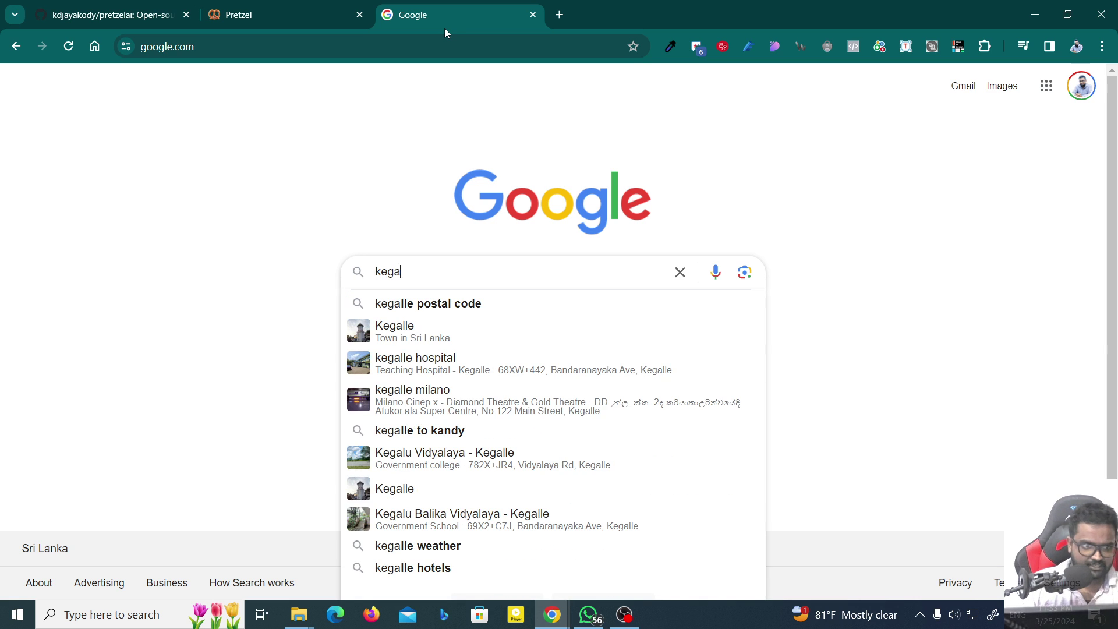
{"action": "key", "text": "BackSpace"}
{"action": "type", "text": "l"}
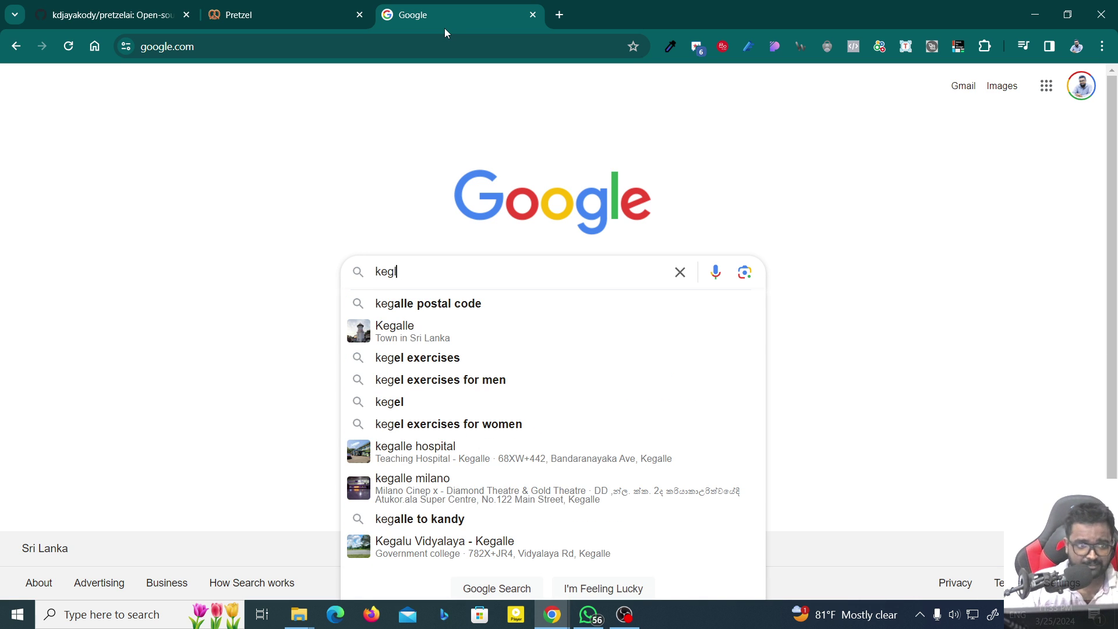
{"action": "type", "text": "e"}
{"action": "key", "text": "Return"}
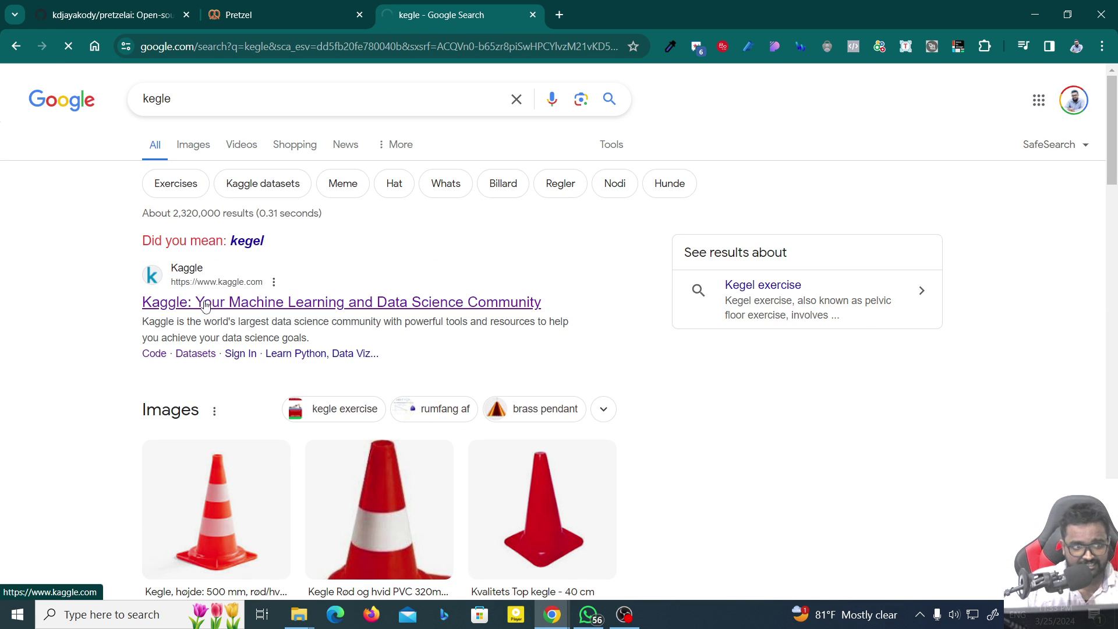
{"action": "left_click", "coordinate": [206, 303]}
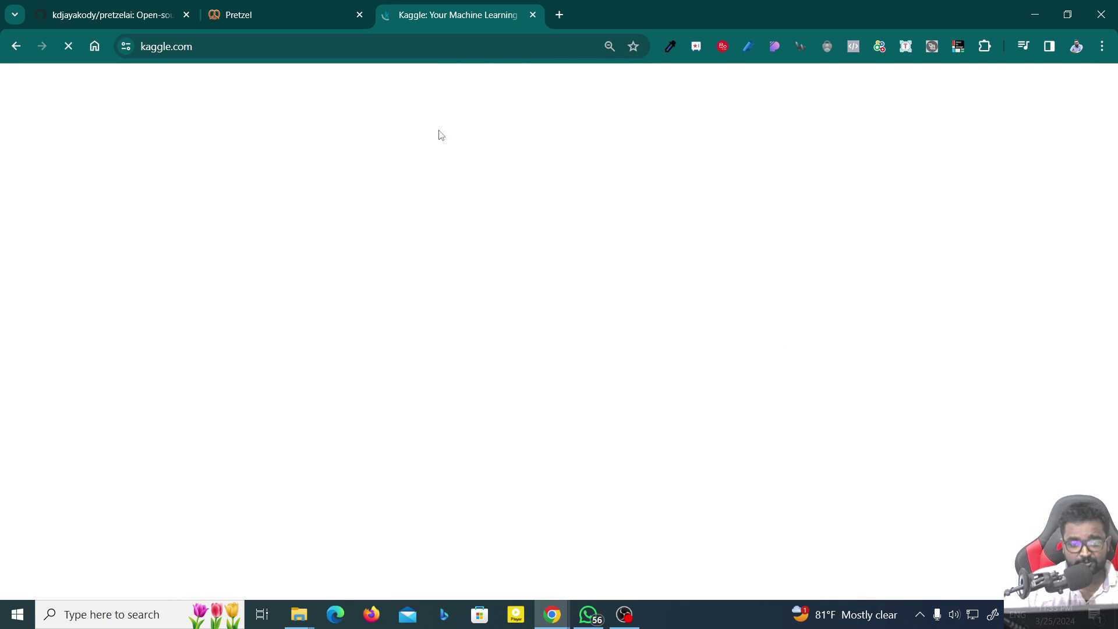
{"action": "key", "text": "alt+Tab"}
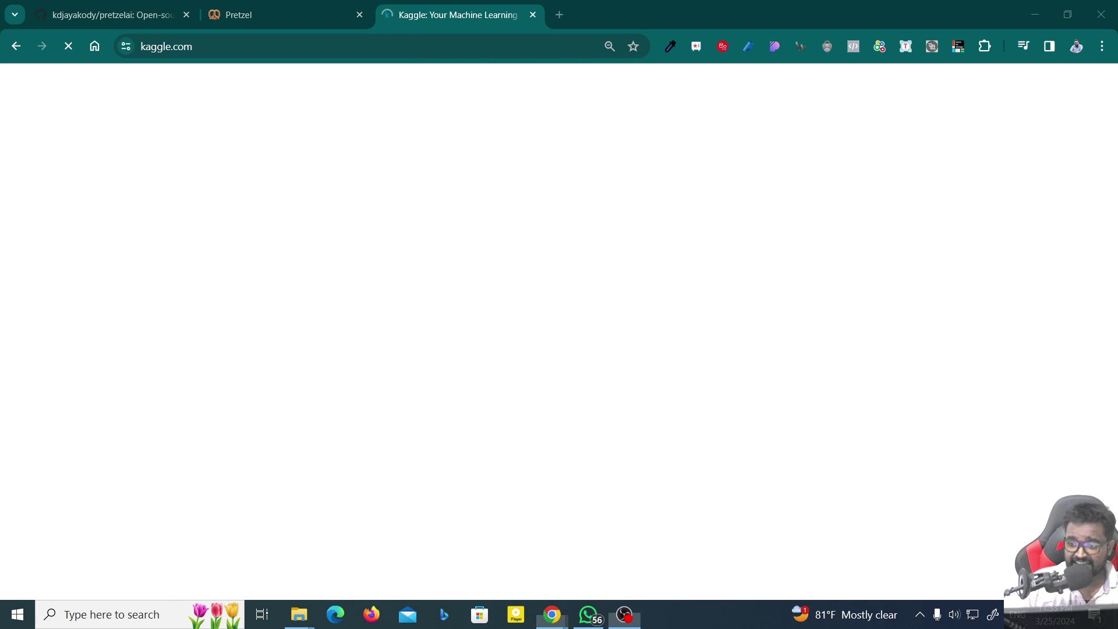
Go to Kaggle's Datasets page and bring up its filter panel.
{"action": "left_click", "coordinate": [598, 182]}
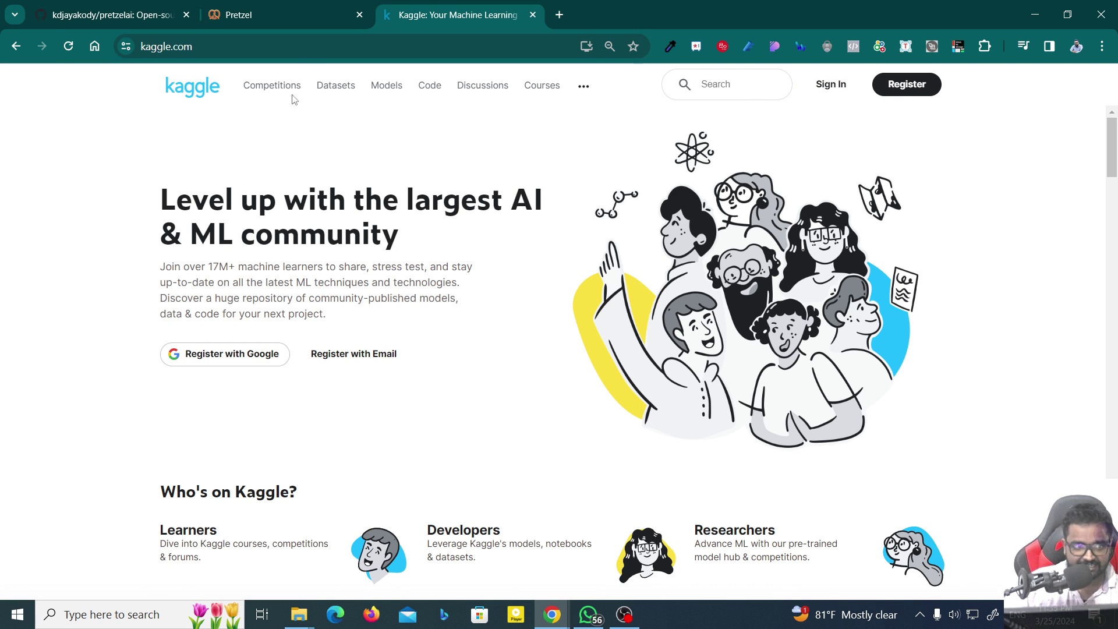
{"action": "left_click", "coordinate": [338, 86]}
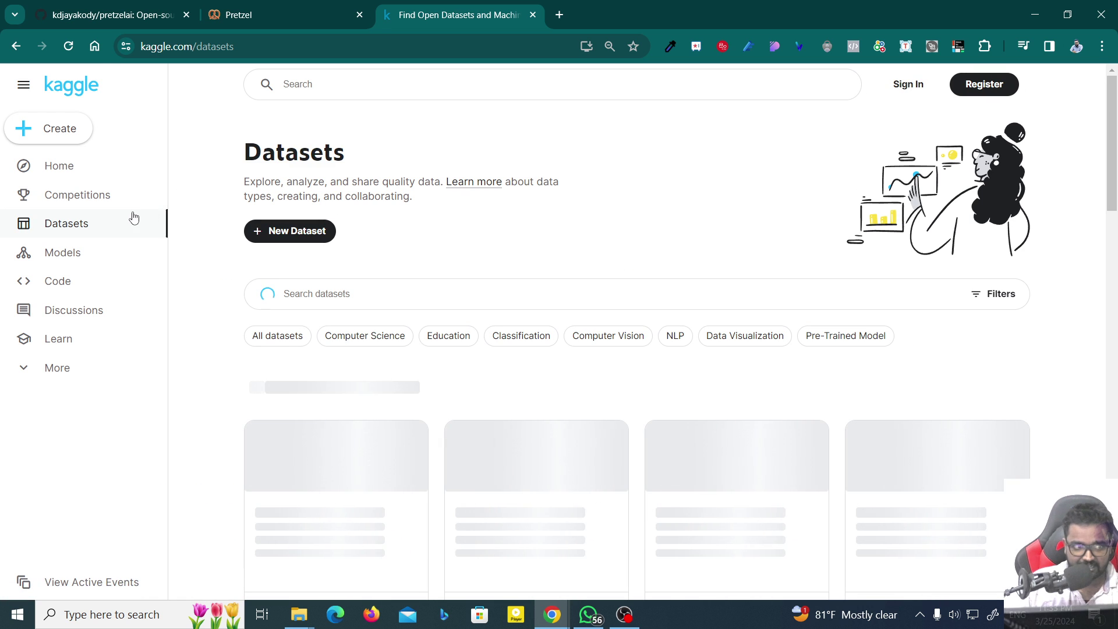
{"action": "scroll", "coordinate": [598, 303], "scroll_direction": "down", "scroll_amount": 3}
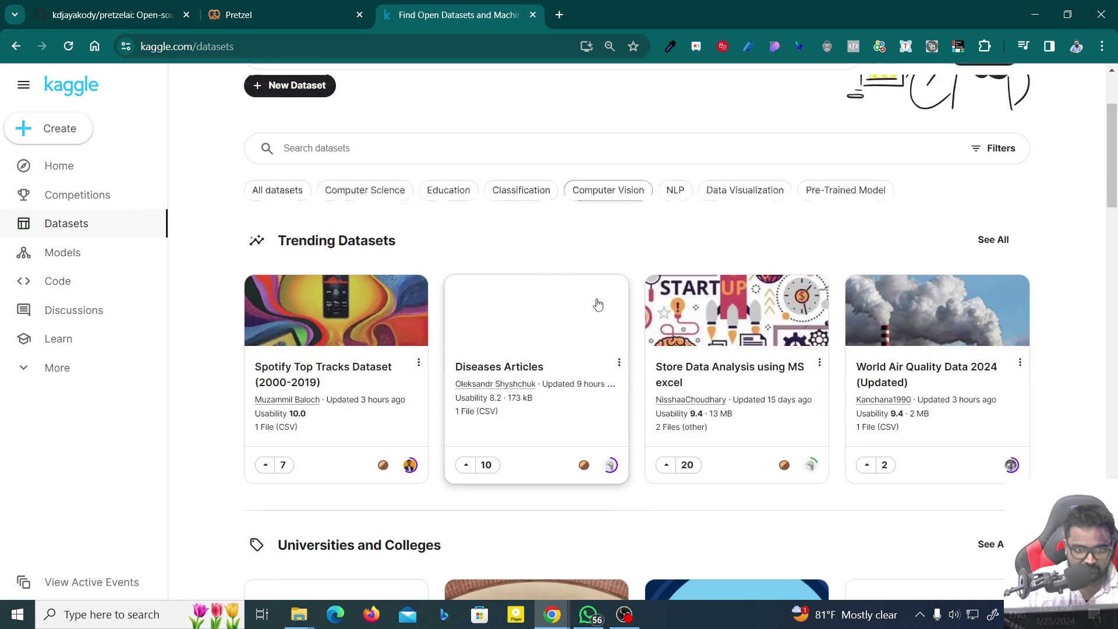
{"action": "scroll", "coordinate": [844, 268], "scroll_direction": "up", "scroll_amount": 1}
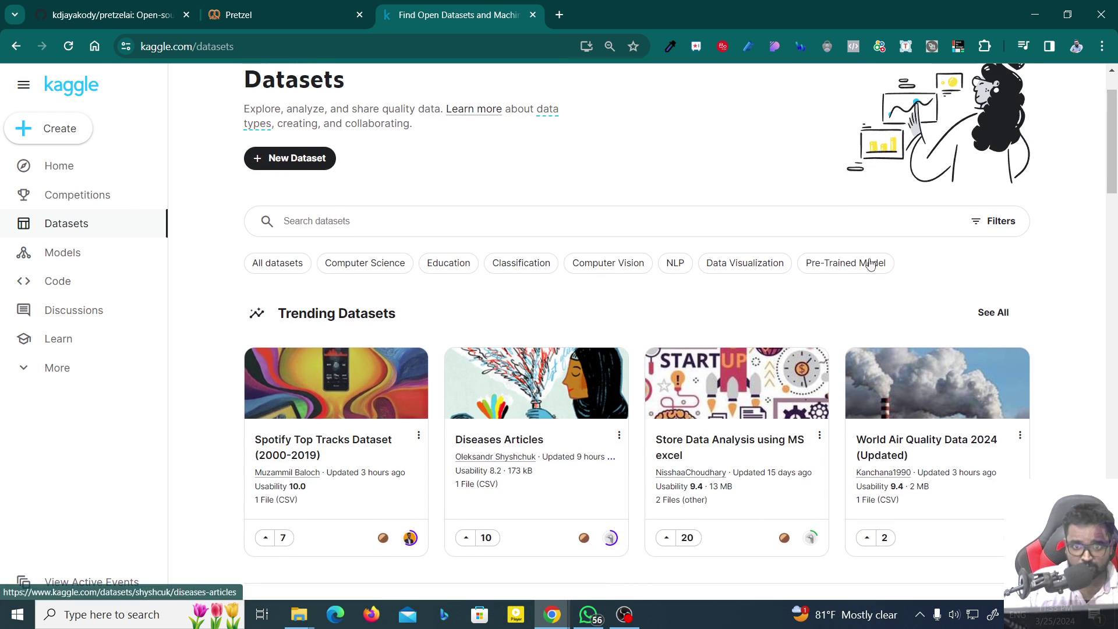
{"action": "left_click", "coordinate": [981, 231]}
Filter datasets to CSV, Creative Commons licence and a maximum size of 10 MB.
{"action": "left_click", "coordinate": [720, 379]}
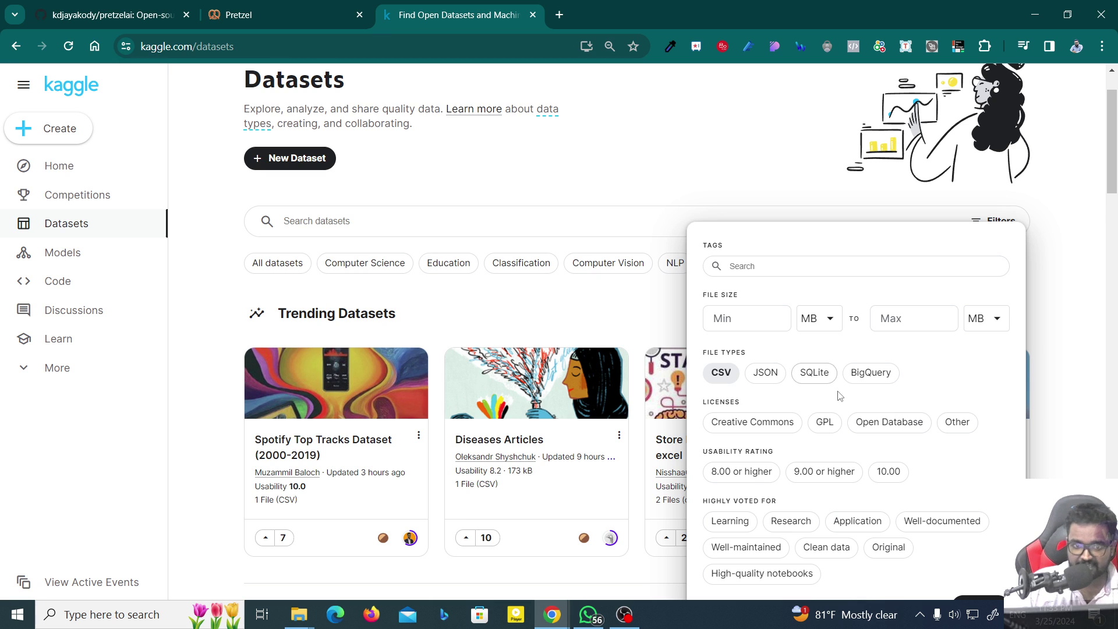
{"action": "scroll", "coordinate": [821, 384], "scroll_direction": "down", "scroll_amount": 2}
{"action": "left_click", "coordinate": [755, 352]}
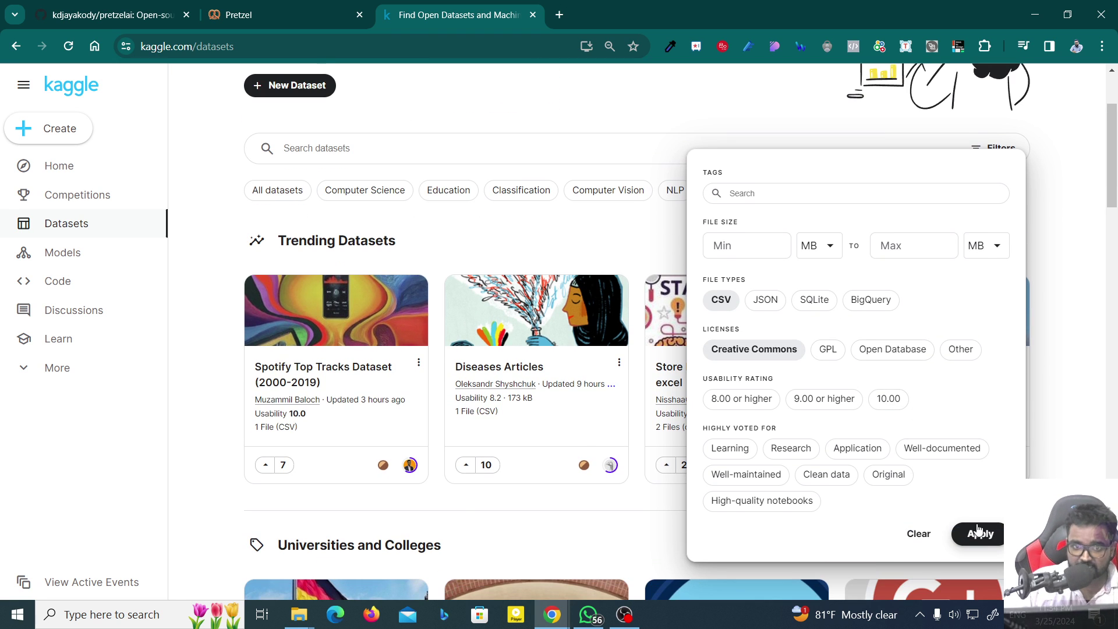
{"action": "left_click", "coordinate": [896, 247]}
{"action": "type", "text": "56"}
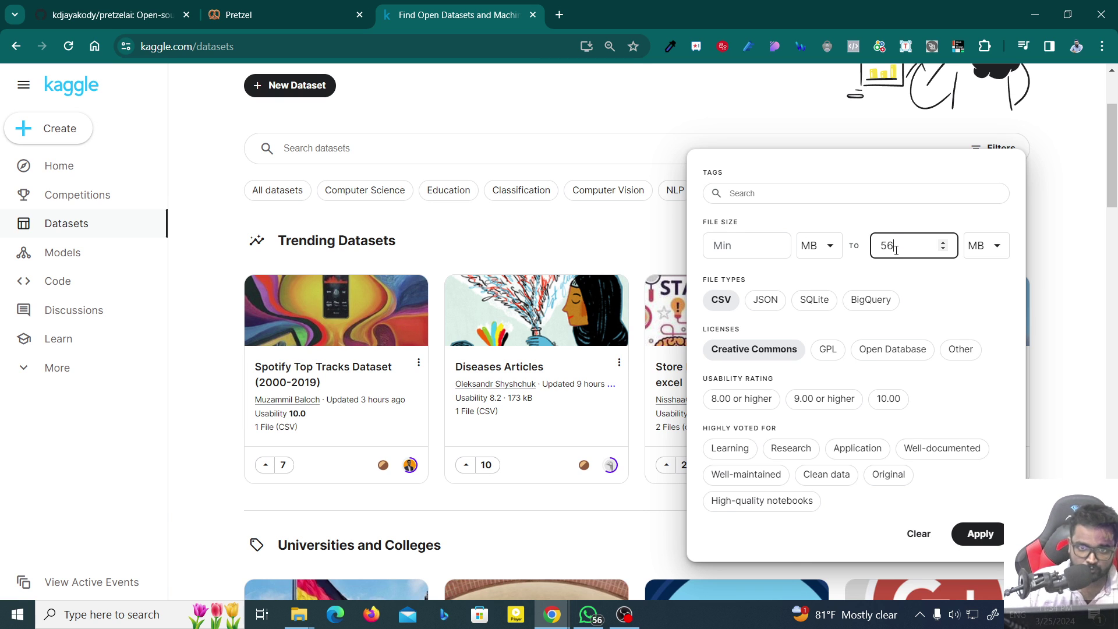
{"action": "type", "text": "10"}
{"action": "left_click", "coordinate": [744, 247]}
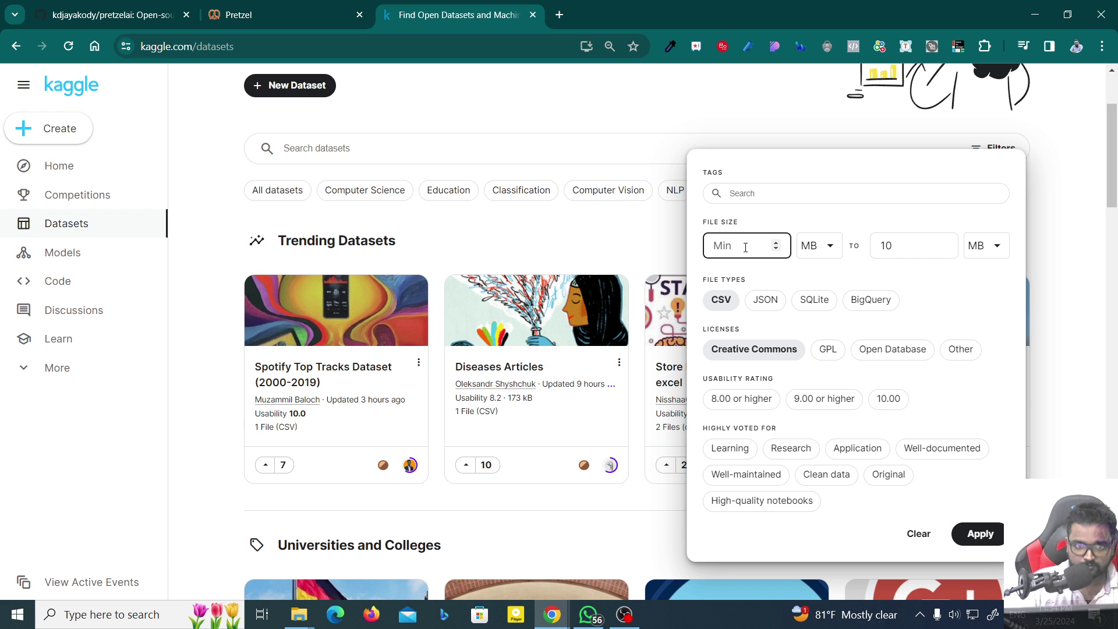
{"action": "left_click", "coordinate": [981, 533]}
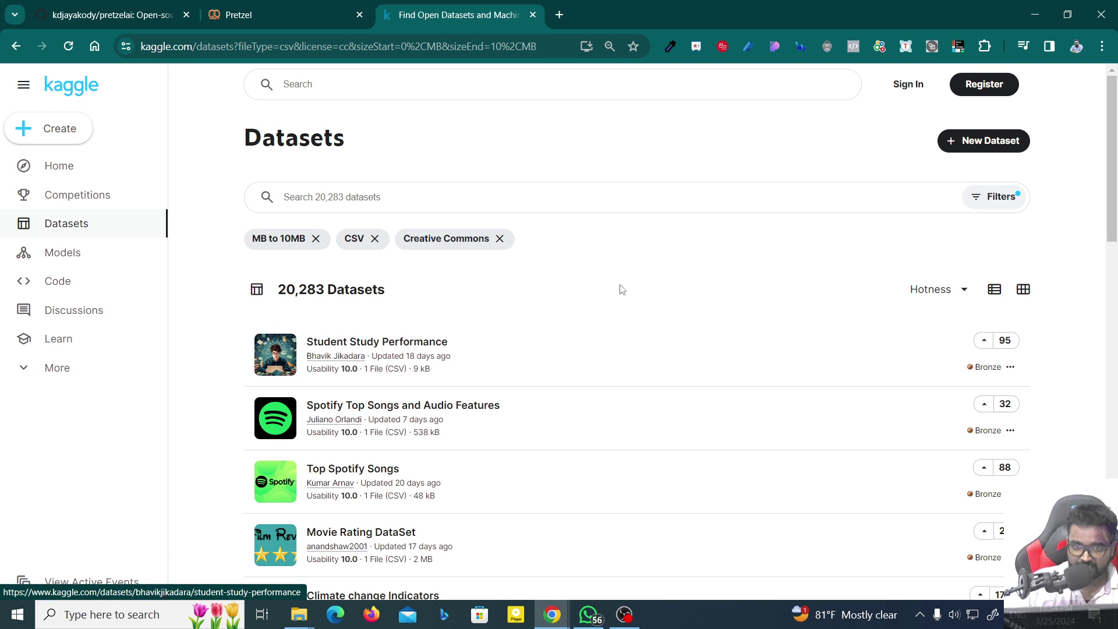
Scroll the filtered results and open the Movie Rating DataSet page.
{"action": "scroll", "coordinate": [412, 341], "scroll_direction": "down", "scroll_amount": 1}
{"action": "scroll", "coordinate": [413, 341], "scroll_direction": "down", "scroll_amount": 1}
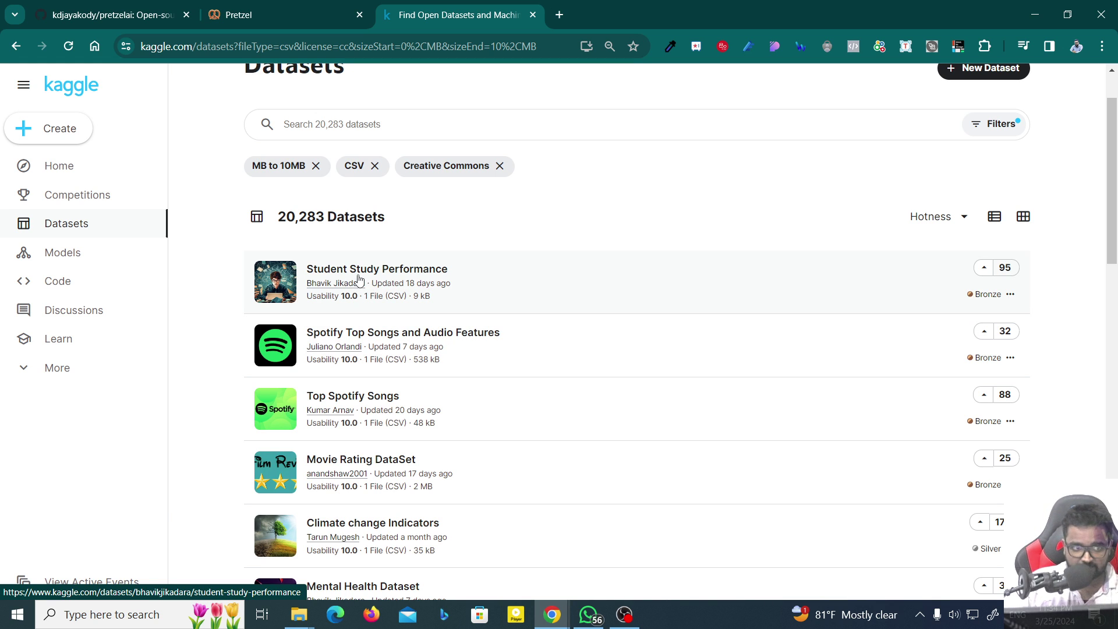
{"action": "scroll", "coordinate": [414, 330], "scroll_direction": "down", "scroll_amount": 1}
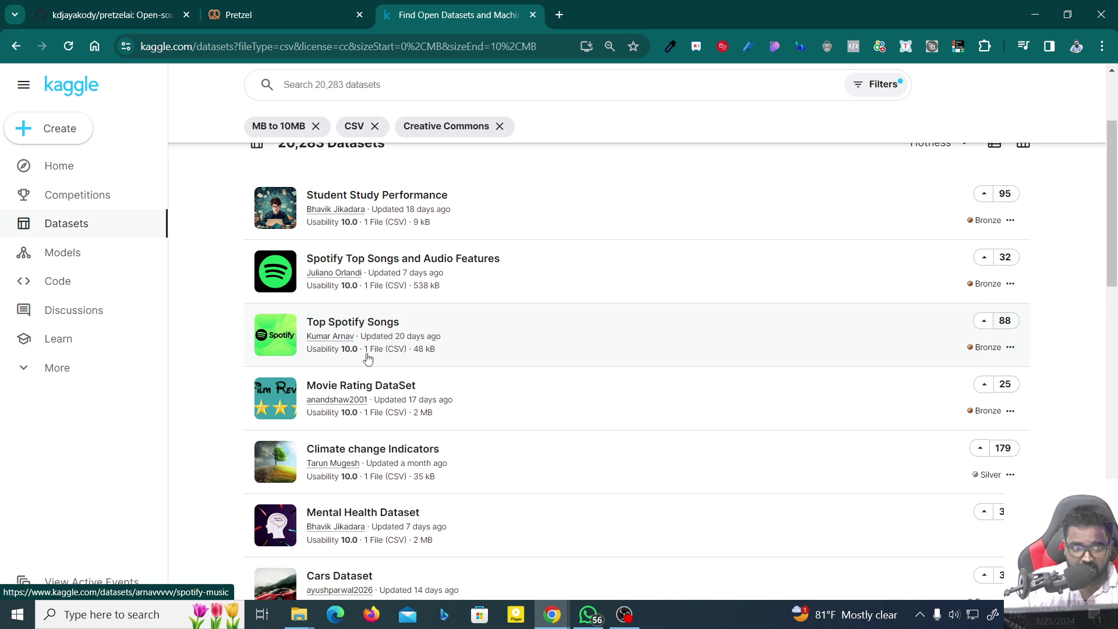
{"action": "scroll", "coordinate": [473, 325], "scroll_direction": "down", "scroll_amount": 1}
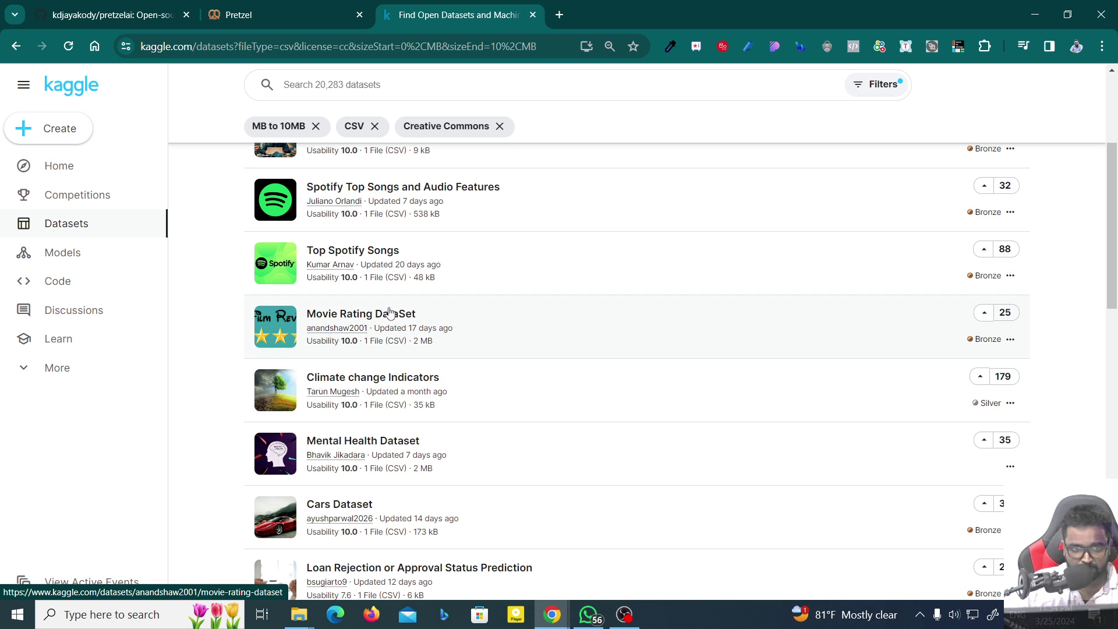
{"action": "left_click", "coordinate": [387, 313]}
Look over the tmdb_5000_movies.csv preview, then return to the filtered dataset list.
{"action": "scroll", "coordinate": [384, 297], "scroll_direction": "down", "scroll_amount": 4}
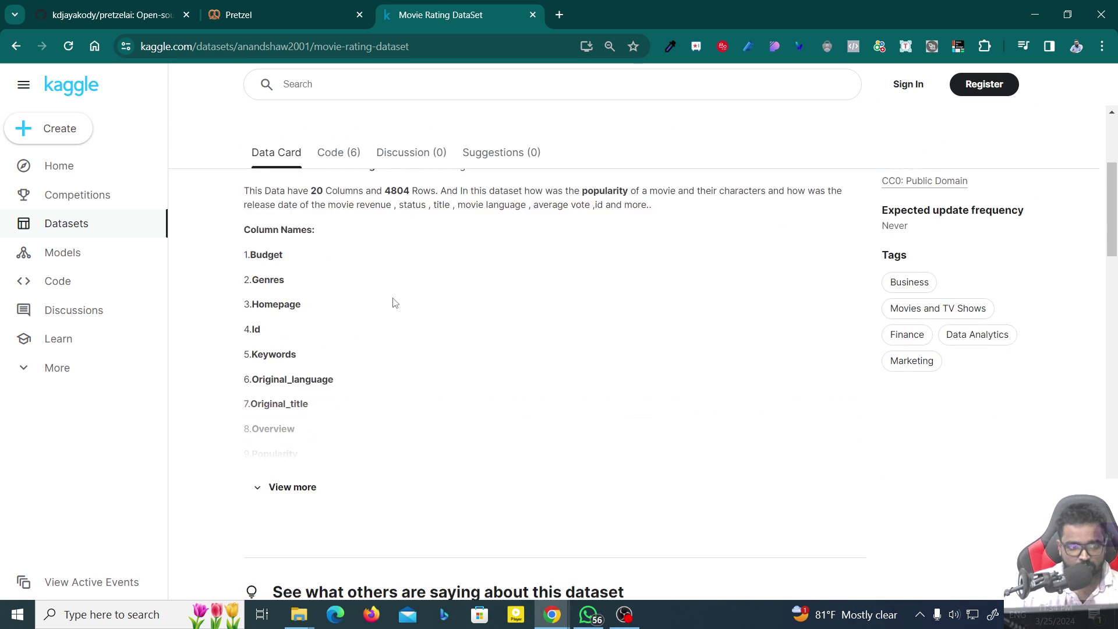
{"action": "scroll", "coordinate": [392, 303], "scroll_direction": "down", "scroll_amount": 5}
{"action": "scroll", "coordinate": [392, 349], "scroll_direction": "up", "scroll_amount": 4}
{"action": "scroll", "coordinate": [373, 420], "scroll_direction": "down", "scroll_amount": 6}
{"action": "scroll", "coordinate": [359, 445], "scroll_direction": "down", "scroll_amount": 3}
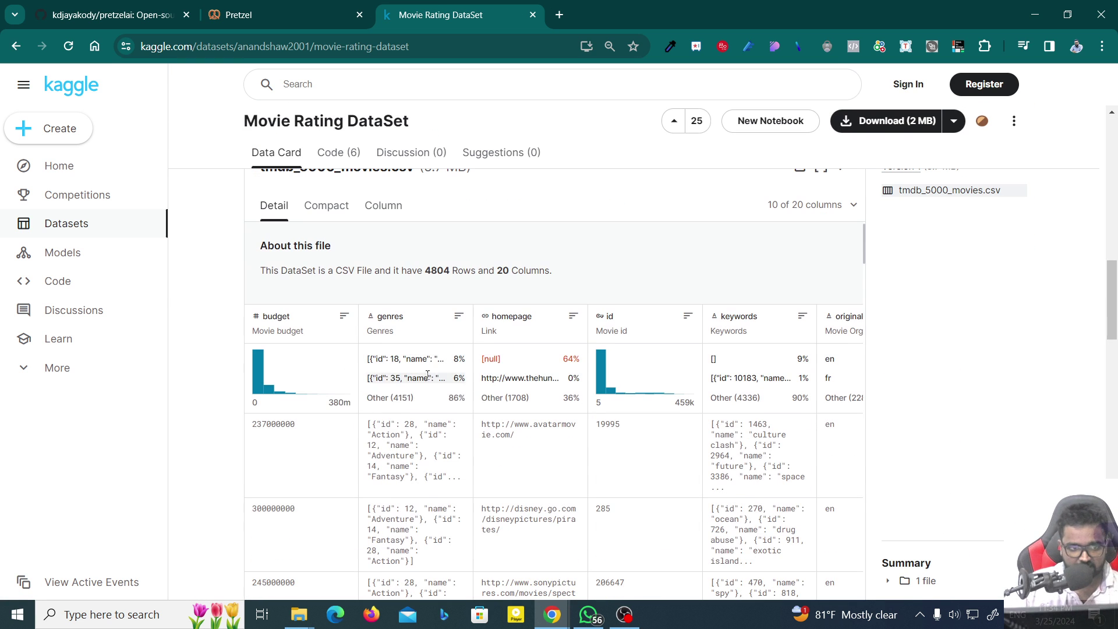
{"action": "scroll", "coordinate": [500, 402], "scroll_direction": "down", "scroll_amount": 1}
{"action": "scroll", "coordinate": [500, 407], "scroll_direction": "down", "scroll_amount": 1}
{"action": "scroll", "coordinate": [557, 437], "scroll_direction": "right", "scroll_amount": 3}
{"action": "scroll", "coordinate": [557, 437], "scroll_direction": "up", "scroll_amount": 3}
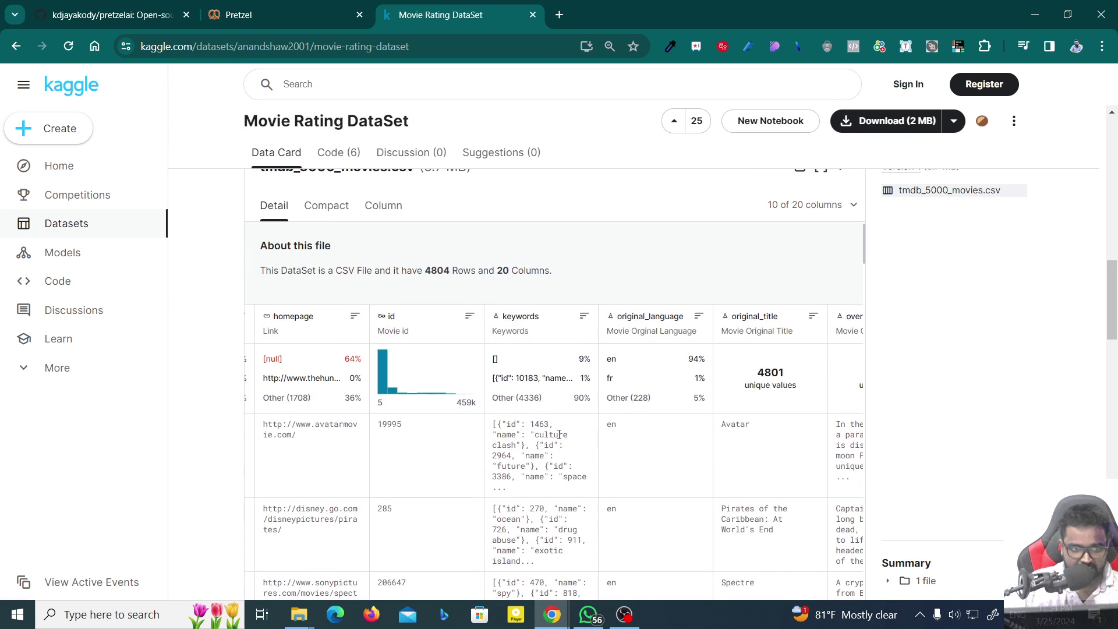
{"action": "scroll", "coordinate": [551, 460], "scroll_direction": "down", "scroll_amount": 5}
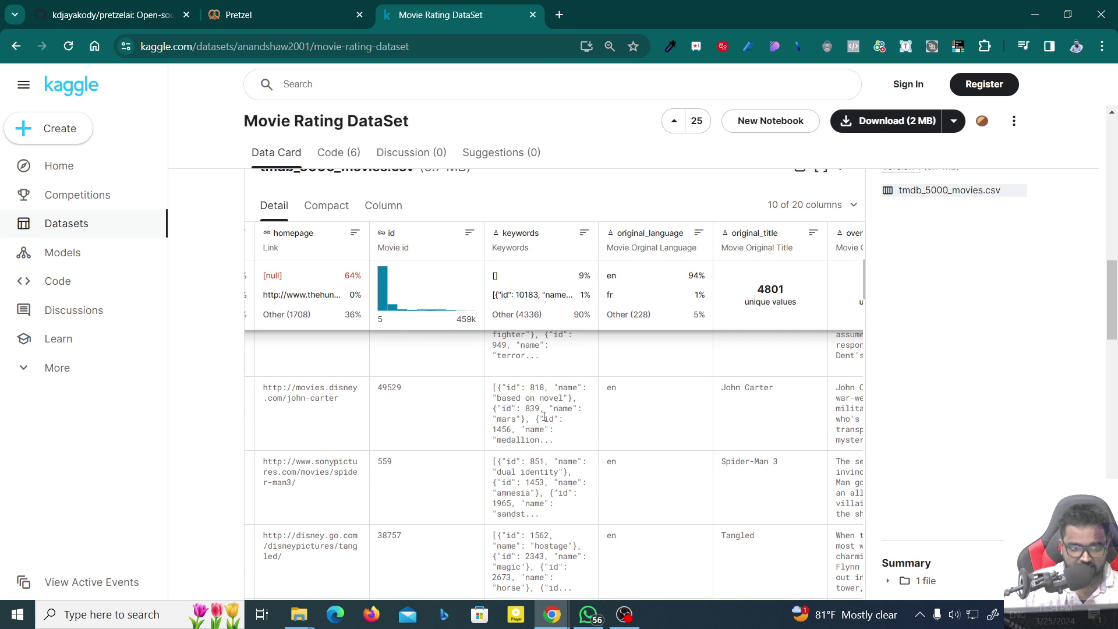
{"action": "scroll", "coordinate": [558, 446], "scroll_direction": "up", "scroll_amount": 5}
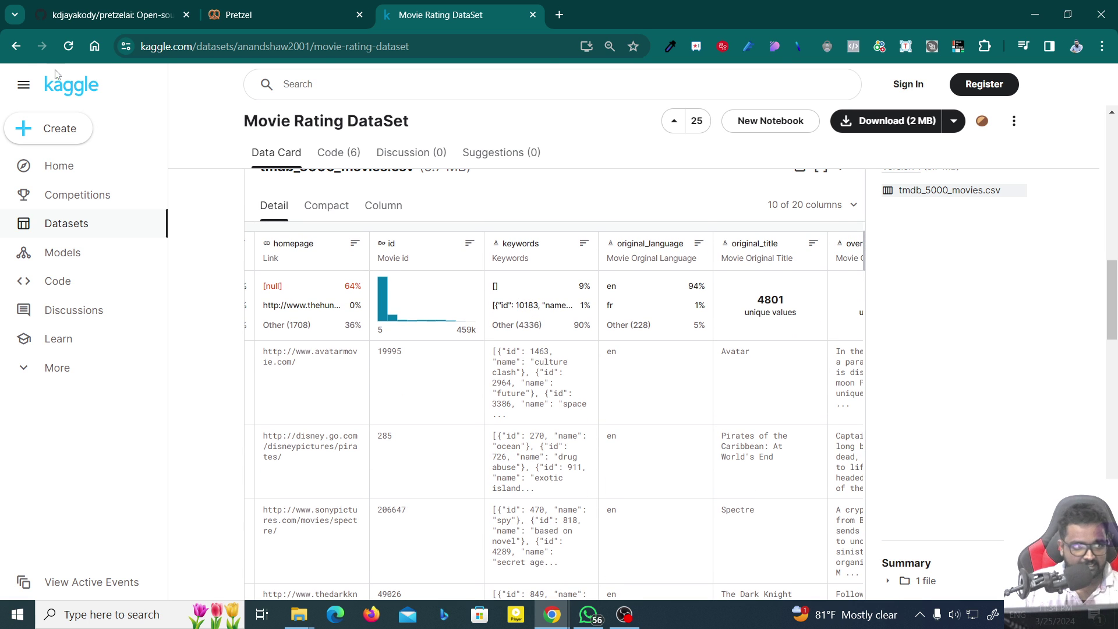
{"action": "left_click", "coordinate": [18, 45]}
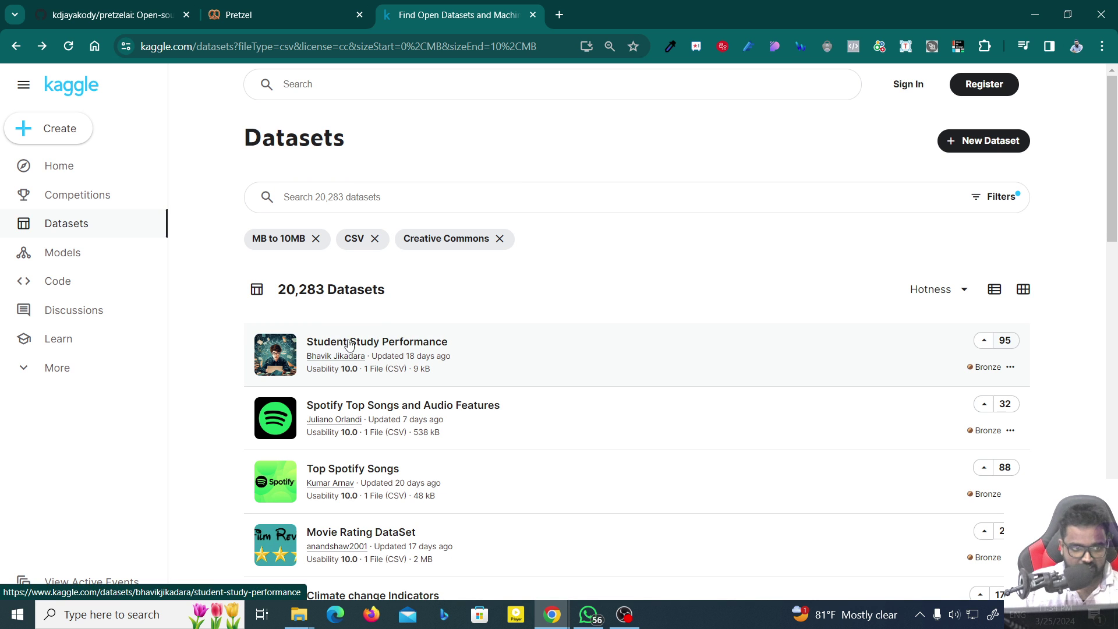
Open Student Study Performance, review the study_performance.csv columns, and request the download.
{"action": "left_click", "coordinate": [388, 348]}
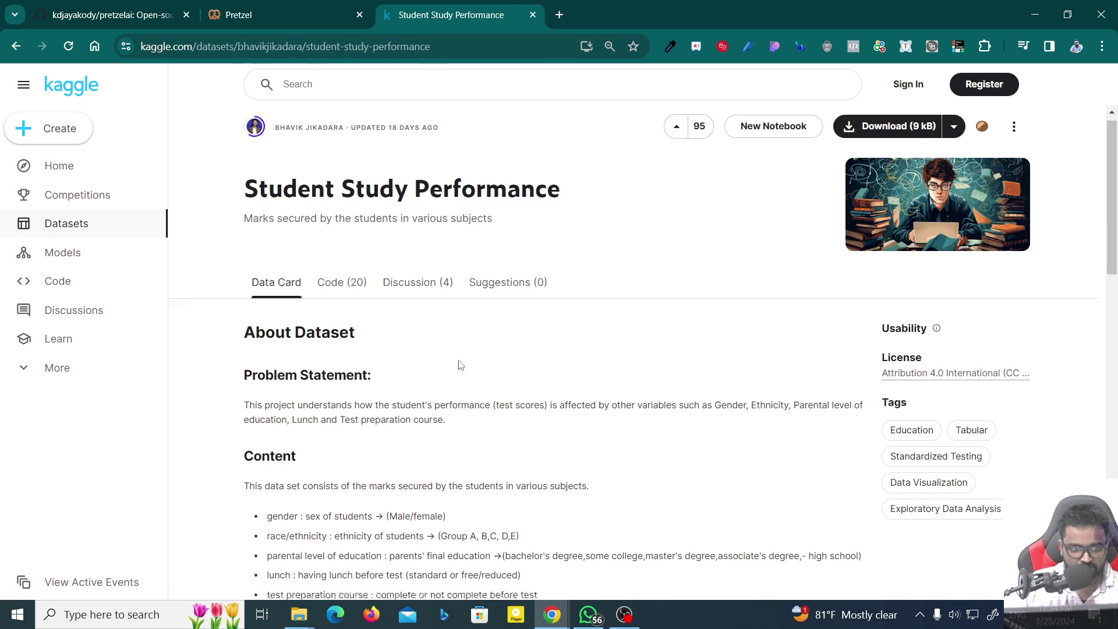
{"action": "scroll", "coordinate": [460, 365], "scroll_direction": "down", "scroll_amount": 3}
{"action": "scroll", "coordinate": [459, 365], "scroll_direction": "down", "scroll_amount": 5}
{"action": "scroll", "coordinate": [458, 365], "scroll_direction": "down", "scroll_amount": 3}
{"action": "scroll", "coordinate": [458, 365], "scroll_direction": "down", "scroll_amount": 1}
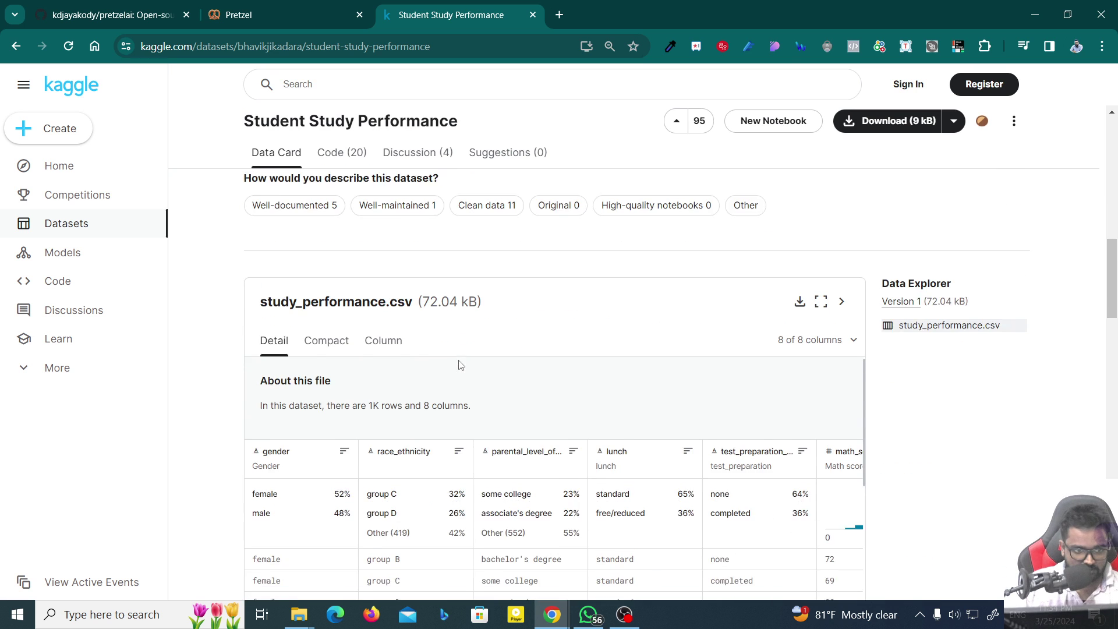
{"action": "scroll", "coordinate": [457, 384], "scroll_direction": "down", "scroll_amount": 2}
{"action": "scroll", "coordinate": [457, 405], "scroll_direction": "down", "scroll_amount": 2}
{"action": "scroll", "coordinate": [437, 379], "scroll_direction": "down", "scroll_amount": 2}
{"action": "scroll", "coordinate": [431, 390], "scroll_direction": "right", "scroll_amount": 3}
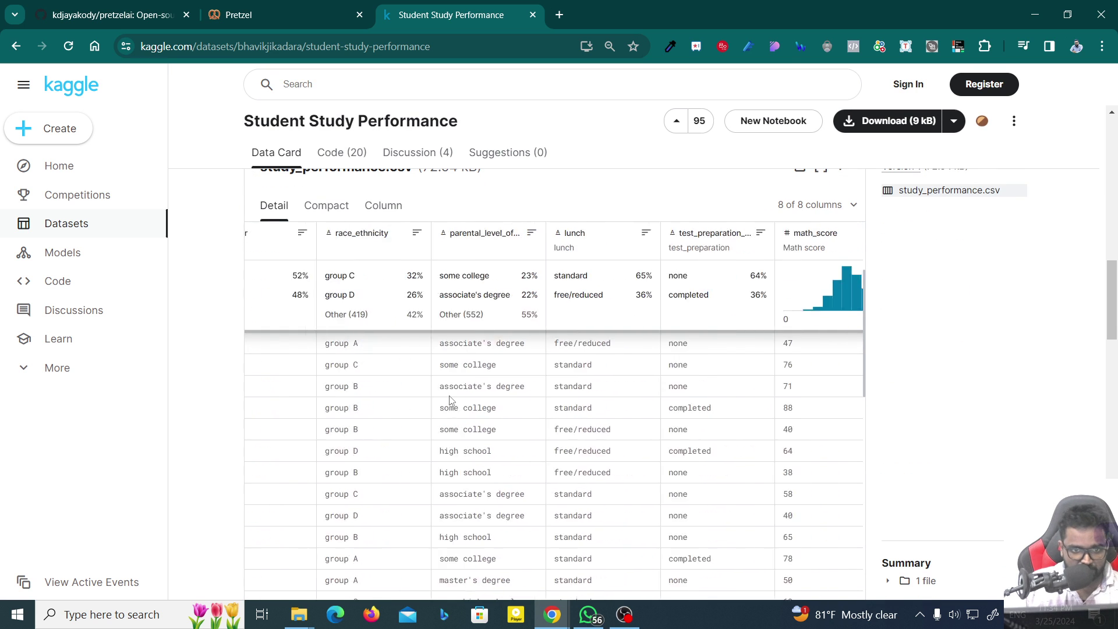
{"action": "scroll", "coordinate": [623, 412], "scroll_direction": "left", "scroll_amount": 2}
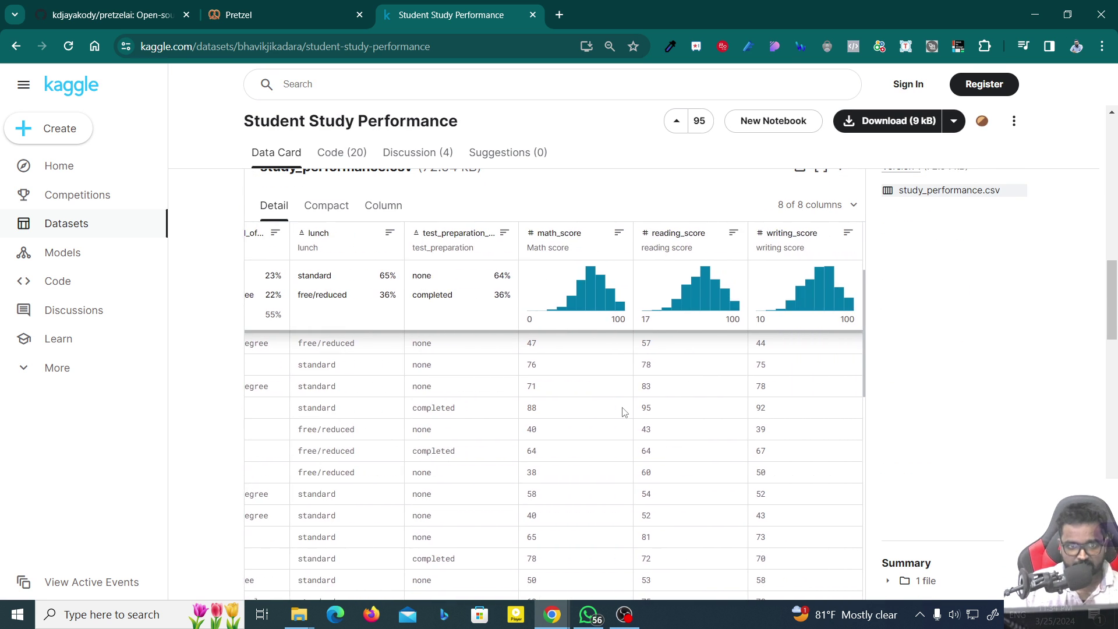
{"action": "scroll", "coordinate": [583, 429], "scroll_direction": "left", "scroll_amount": 2}
{"action": "scroll", "coordinate": [353, 370], "scroll_direction": "up", "scroll_amount": 2}
{"action": "scroll", "coordinate": [338, 291], "scroll_direction": "up", "scroll_amount": 15}
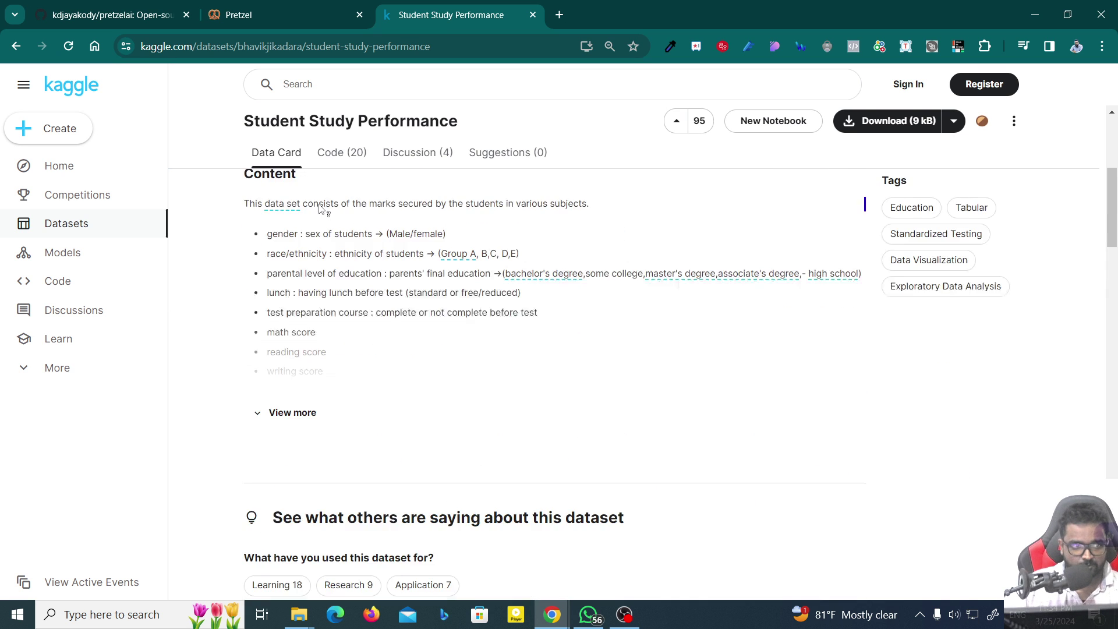
{"action": "scroll", "coordinate": [327, 215], "scroll_direction": "up", "scroll_amount": 5}
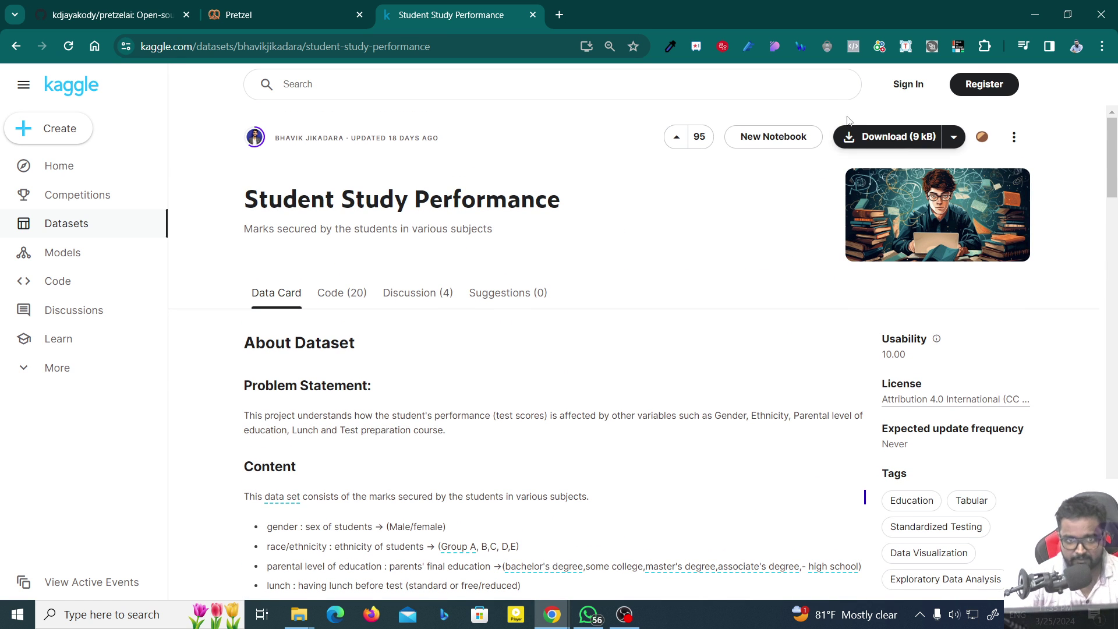
{"action": "left_click", "coordinate": [860, 136]}
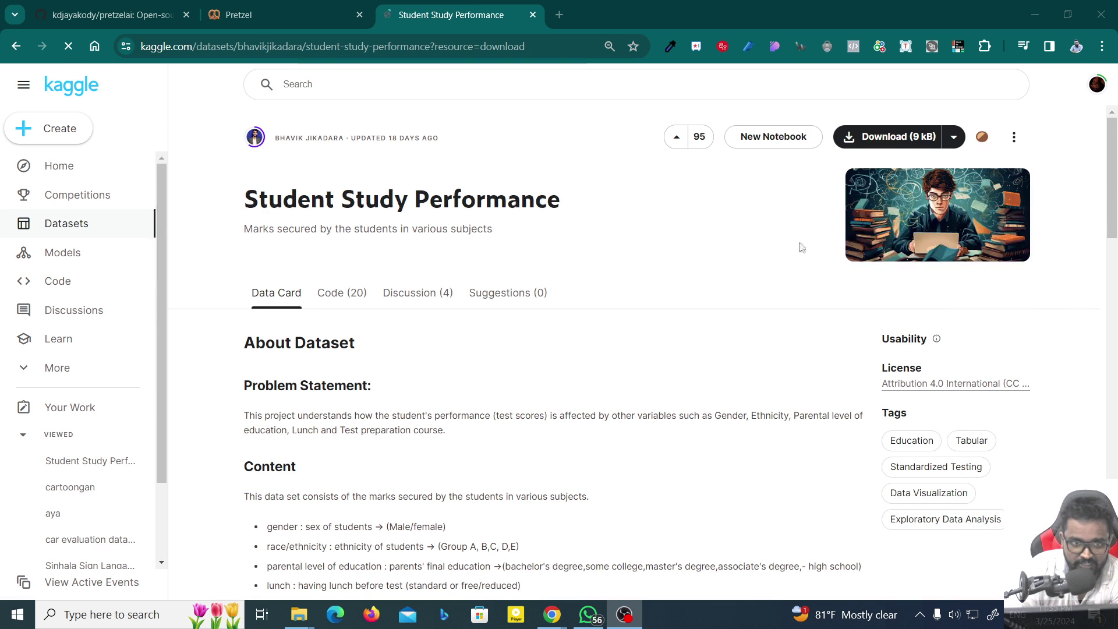
Download the dataset zip and extract archive (3) into a folder containing study_performance.csv.
{"action": "left_click", "coordinate": [884, 139]}
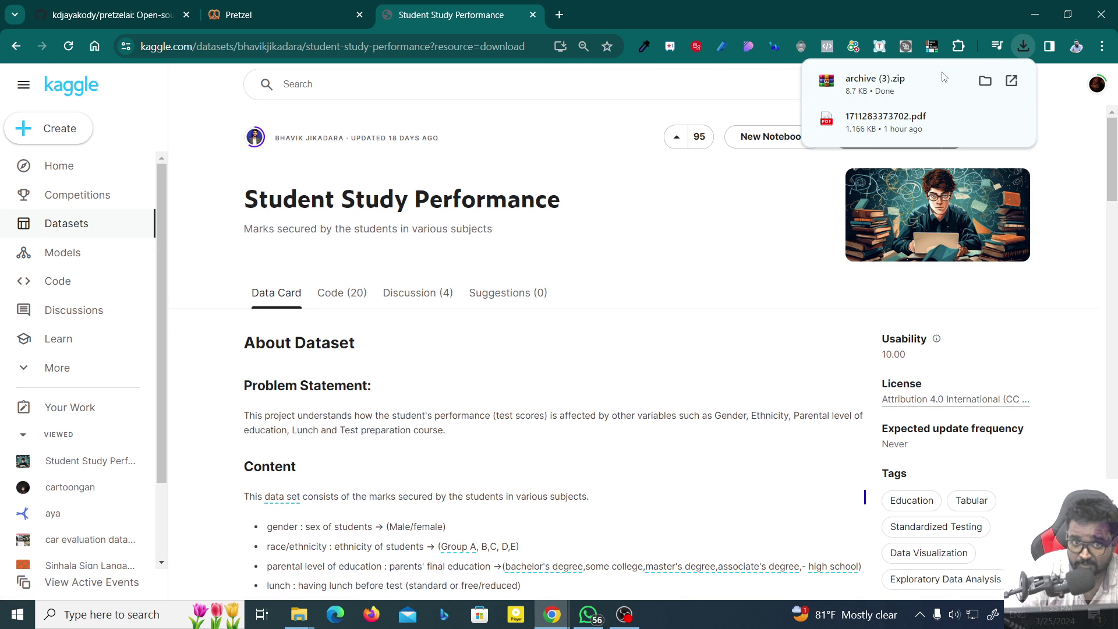
{"action": "left_click", "coordinate": [984, 81]}
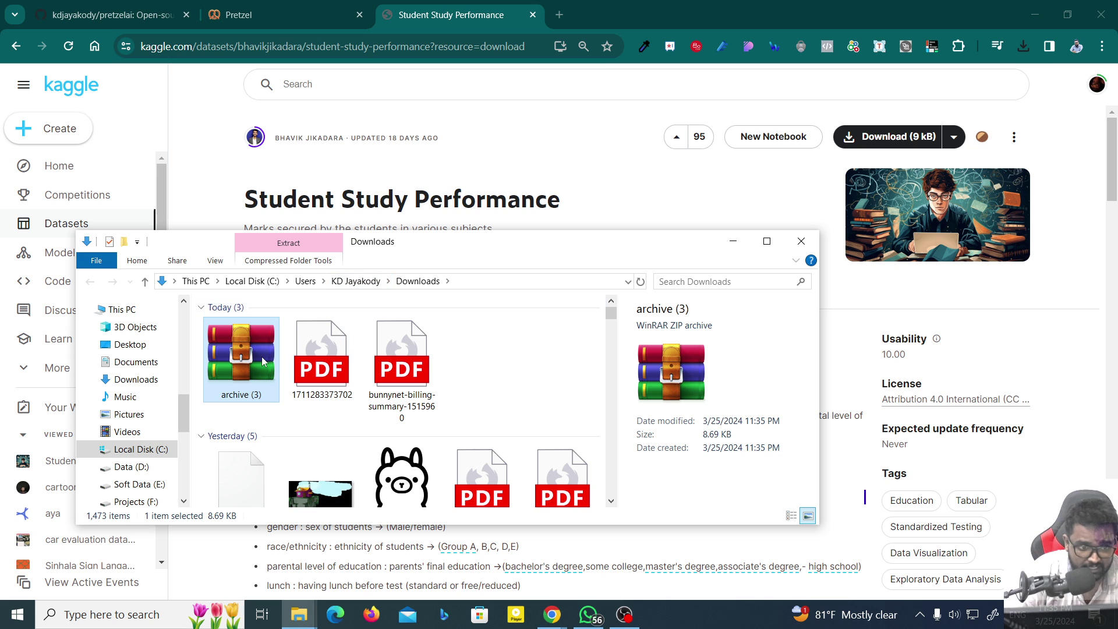
{"action": "right_click", "coordinate": [261, 359]}
{"action": "left_click", "coordinate": [311, 268]}
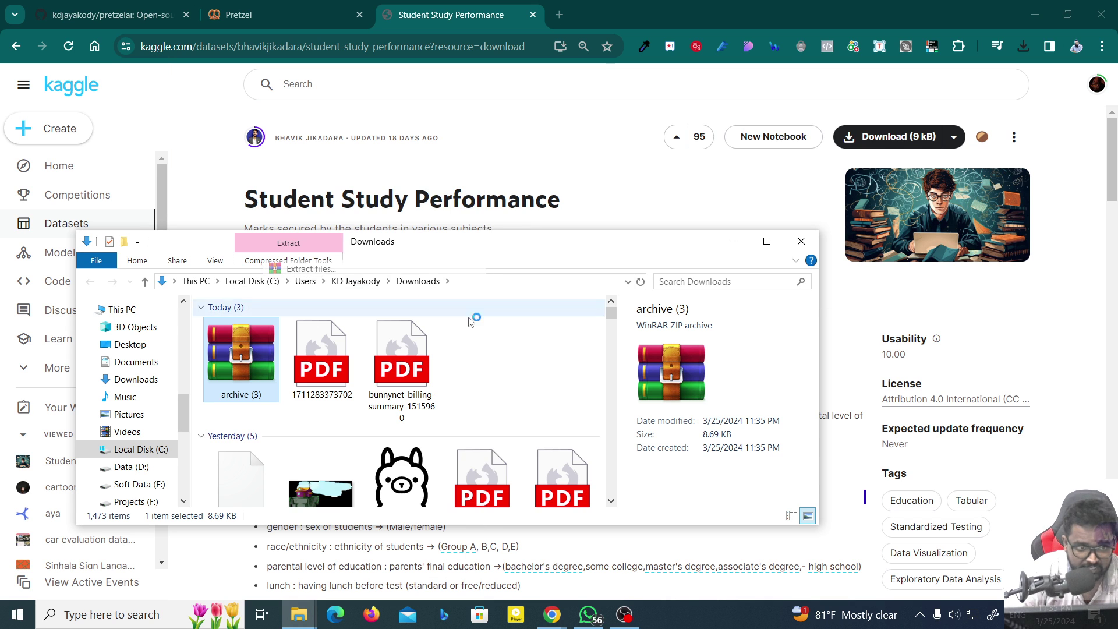
{"action": "left_click", "coordinate": [611, 464]}
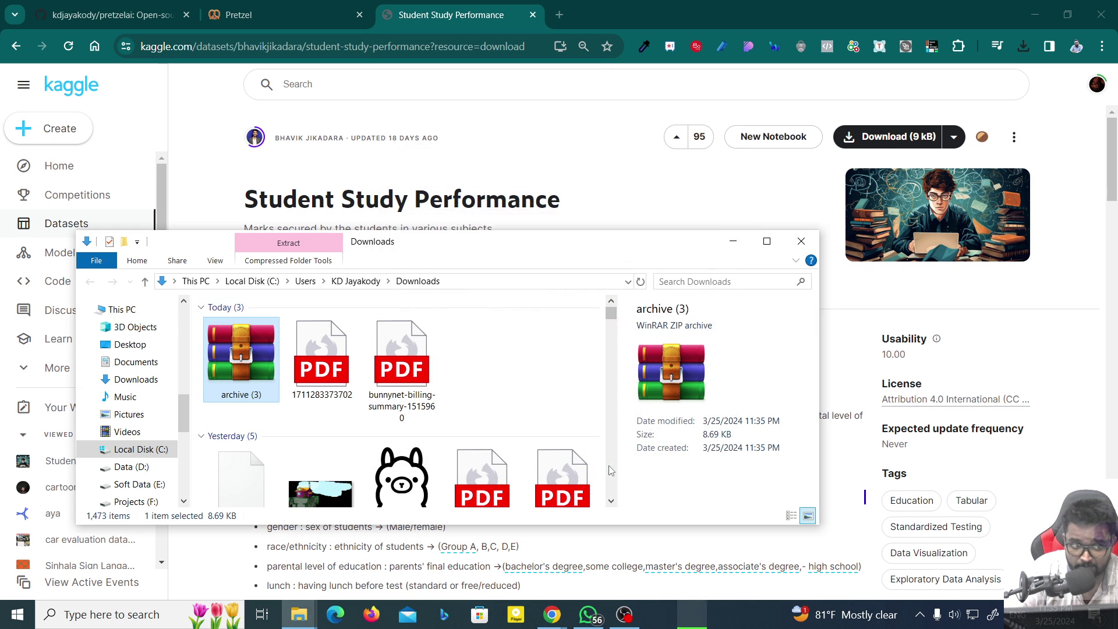
{"action": "double_click", "coordinate": [499, 378]}
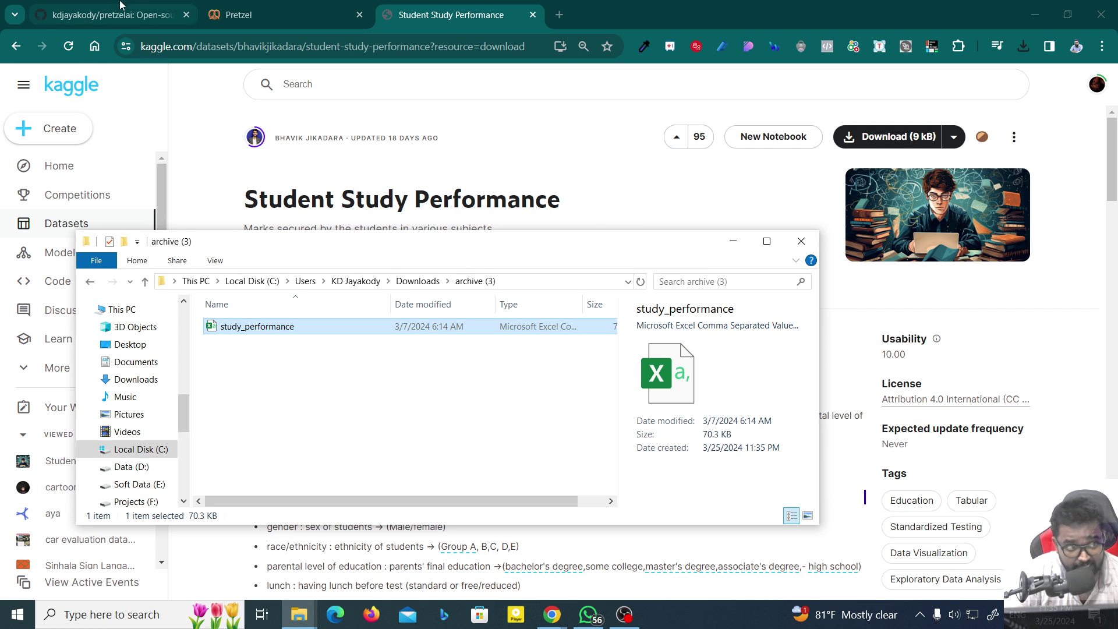
{"action": "left_click", "coordinate": [277, 11]}
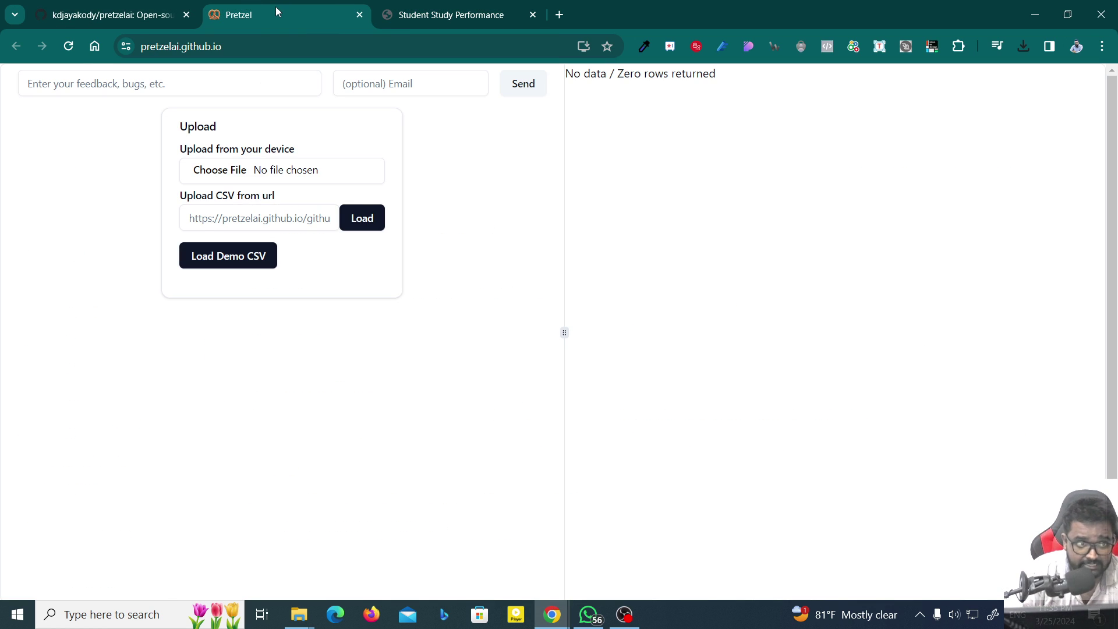
Upload study_performance.csv from Downloads > archive (3) into Pretzel's data table.
{"action": "left_click", "coordinate": [212, 176]}
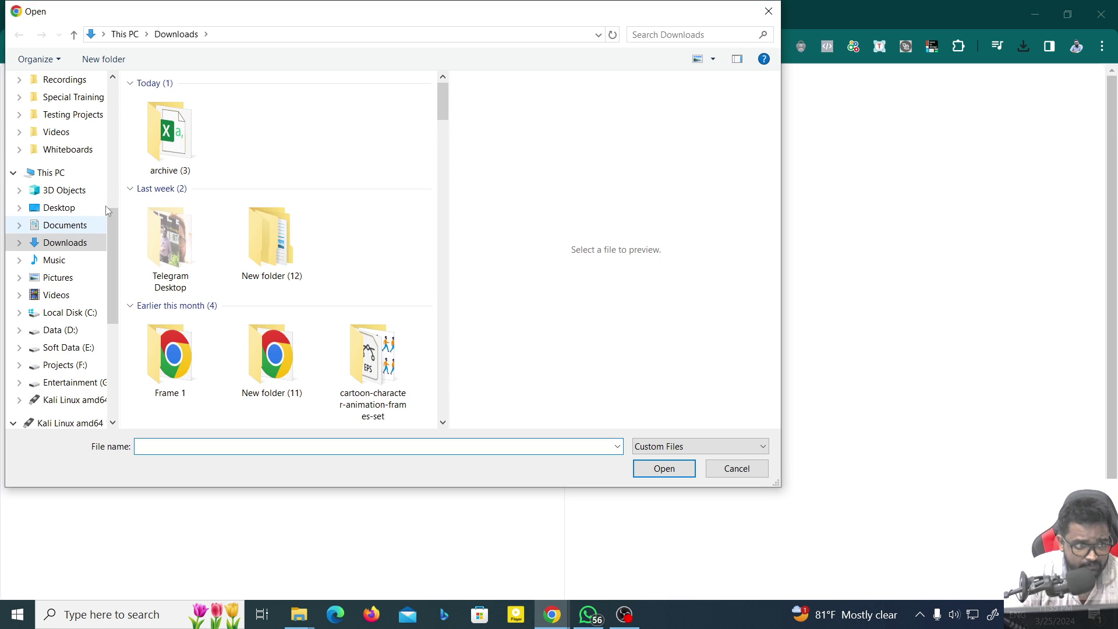
{"action": "double_click", "coordinate": [154, 146]}
{"action": "left_click", "coordinate": [203, 103]}
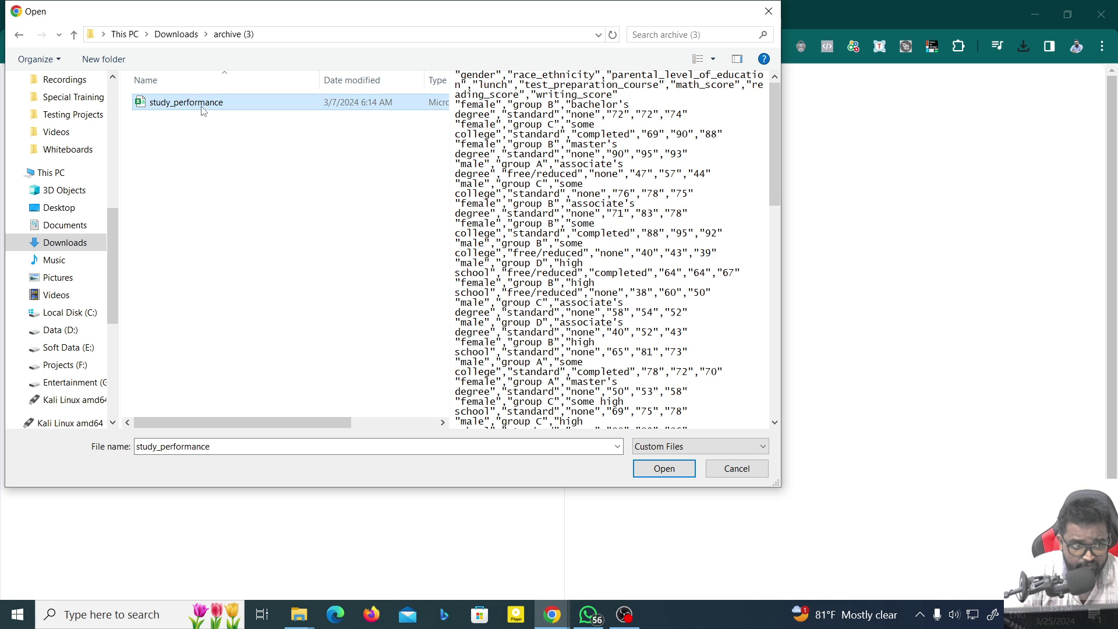
{"action": "mouse_move", "coordinate": [185, 103]}
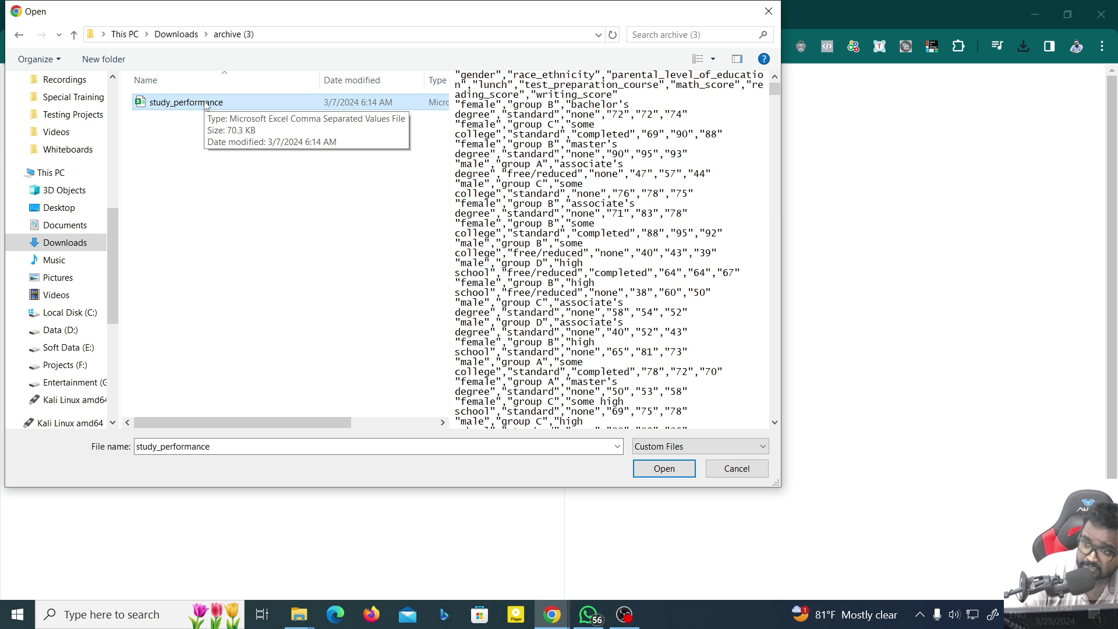
{"action": "double_click", "coordinate": [205, 103]}
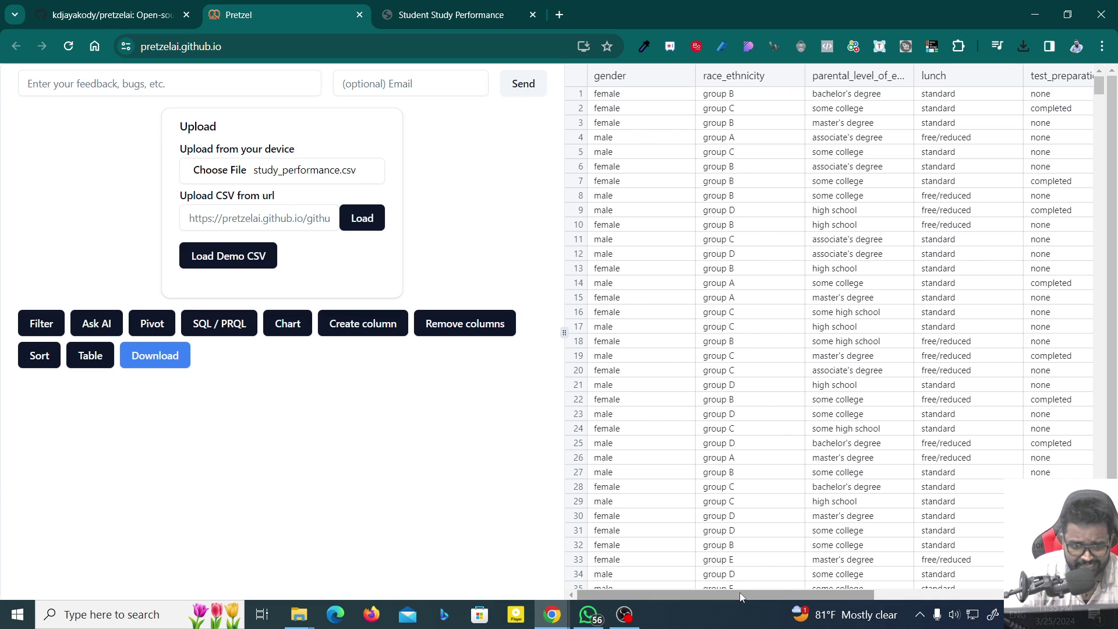
{"action": "left_click_drag", "start_coordinate": [740, 592], "coordinate": [867, 592]}
{"action": "left_click", "coordinate": [146, 10]}
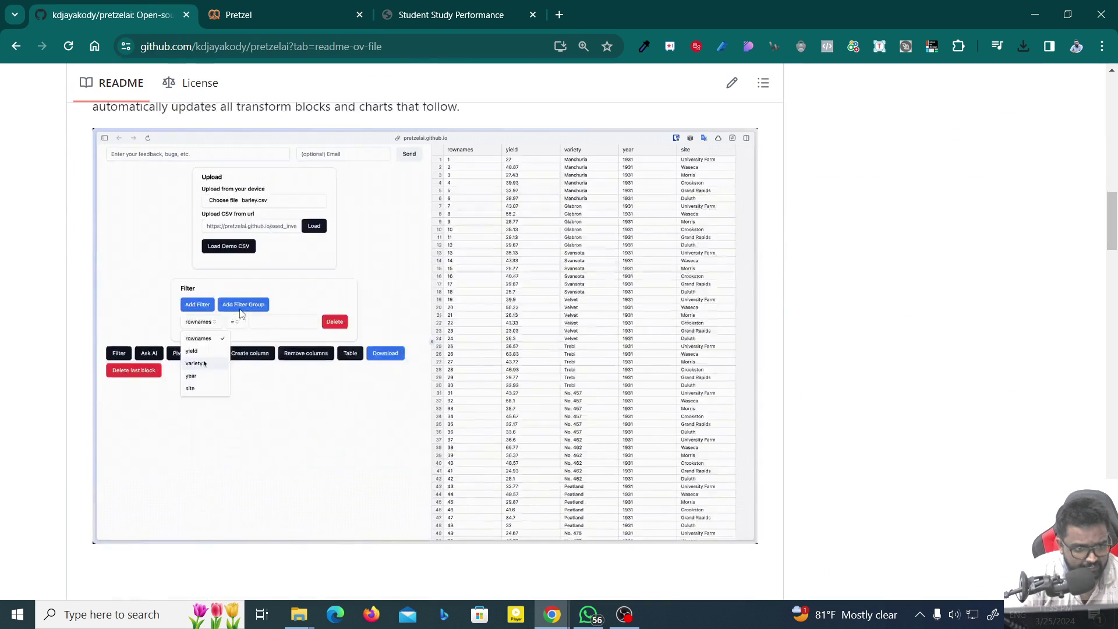
{"action": "scroll", "coordinate": [291, 314], "scroll_direction": "down", "scroll_amount": 5}
{"action": "scroll", "coordinate": [291, 314], "scroll_direction": "down", "scroll_amount": 5}
{"action": "scroll", "coordinate": [241, 314], "scroll_direction": "up", "scroll_amount": 4}
{"action": "scroll", "coordinate": [242, 313], "scroll_direction": "up", "scroll_amount": 5}
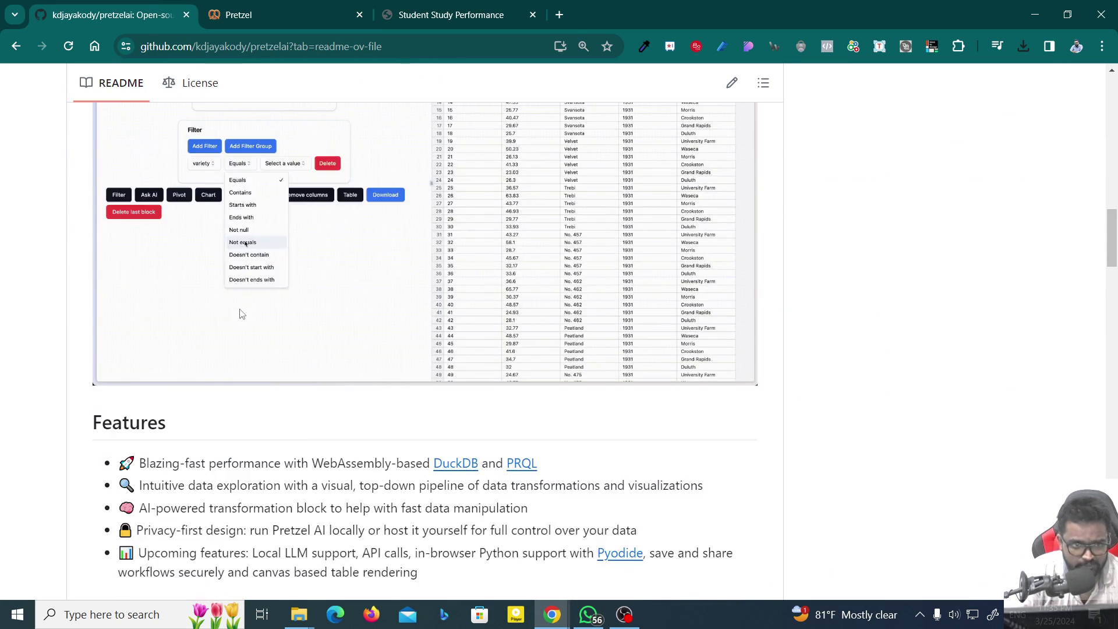
{"action": "scroll", "coordinate": [244, 308], "scroll_direction": "up", "scroll_amount": 4}
{"action": "scroll", "coordinate": [244, 309], "scroll_direction": "down", "scroll_amount": 7}
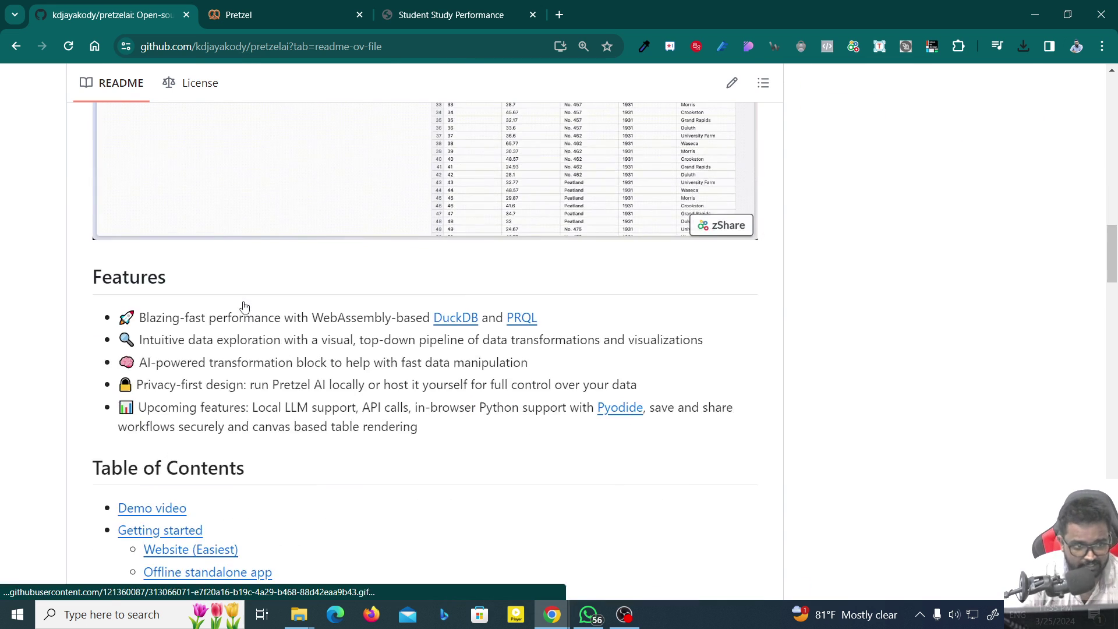
{"action": "scroll", "coordinate": [252, 317], "scroll_direction": "down", "scroll_amount": 4}
{"action": "scroll", "coordinate": [242, 483], "scroll_direction": "down", "scroll_amount": 6}
{"action": "scroll", "coordinate": [242, 471], "scroll_direction": "down", "scroll_amount": 2}
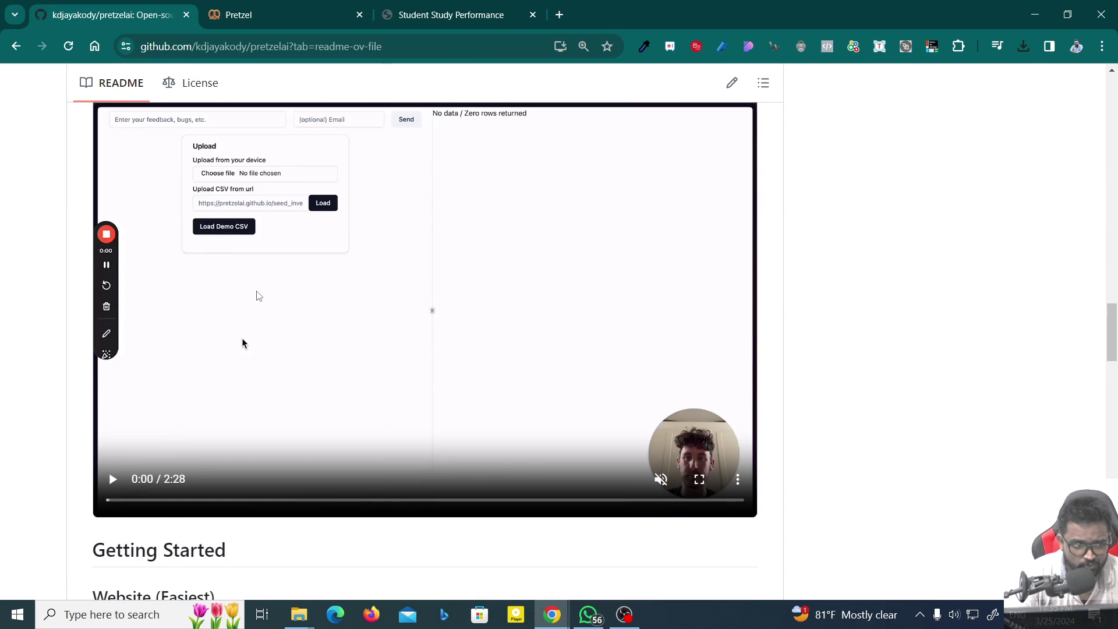
{"action": "scroll", "coordinate": [242, 470], "scroll_direction": "down", "scroll_amount": 1}
{"action": "scroll", "coordinate": [483, 386], "scroll_direction": "down", "scroll_amount": 5}
{"action": "scroll", "coordinate": [478, 390], "scroll_direction": "down", "scroll_amount": 5}
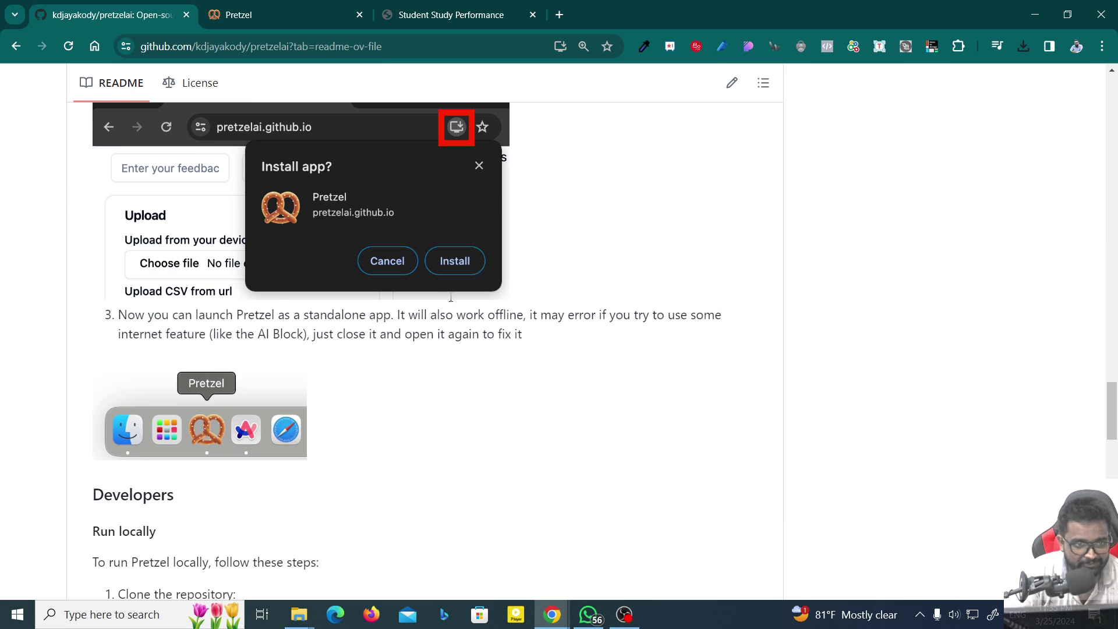
{"action": "scroll", "coordinate": [415, 286], "scroll_direction": "down", "scroll_amount": 5}
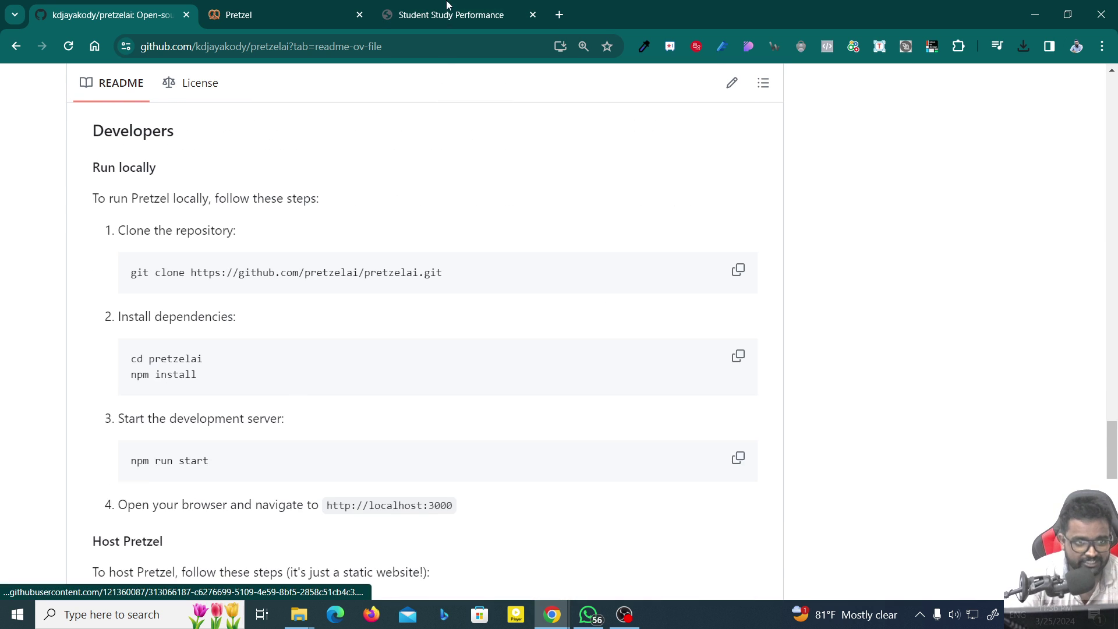
{"action": "left_click", "coordinate": [426, 23]}
{"action": "left_click", "coordinate": [254, 7]}
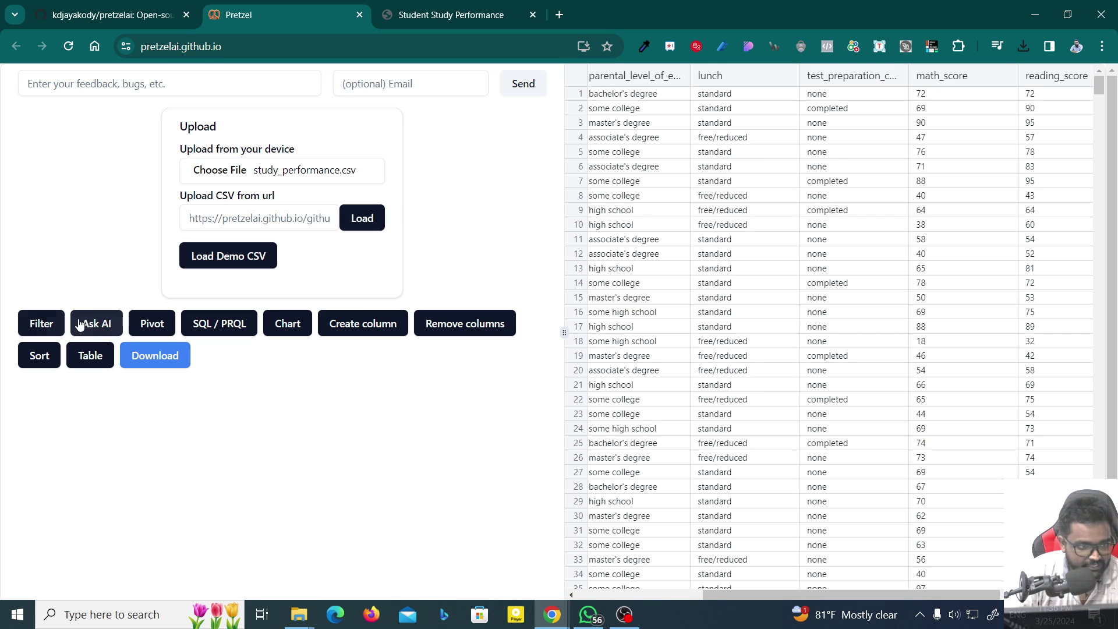
Create a pivot table grouped by gender with reading_score as its value.
{"action": "left_click", "coordinate": [150, 326]}
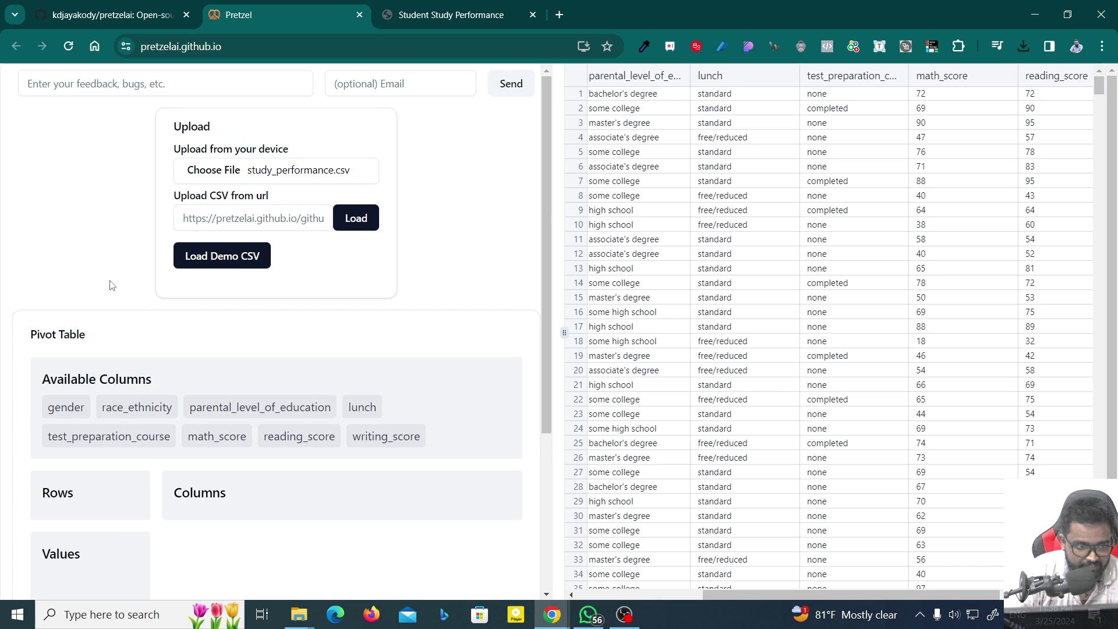
{"action": "scroll", "coordinate": [110, 282], "scroll_direction": "down", "scroll_amount": 2}
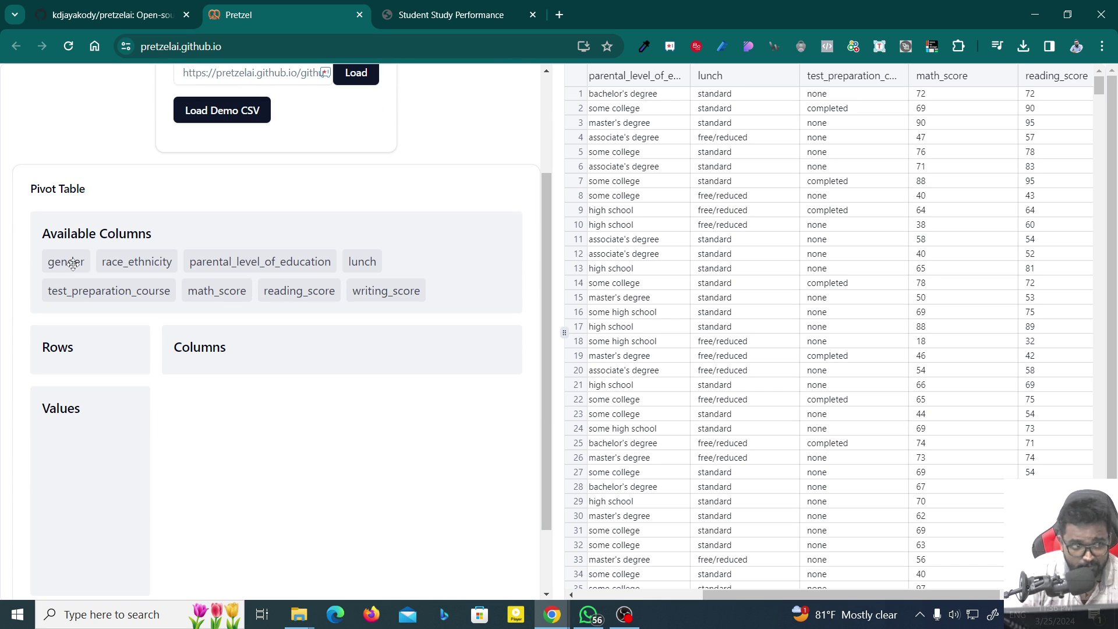
{"action": "scroll", "coordinate": [62, 266], "scroll_direction": "down", "scroll_amount": 1}
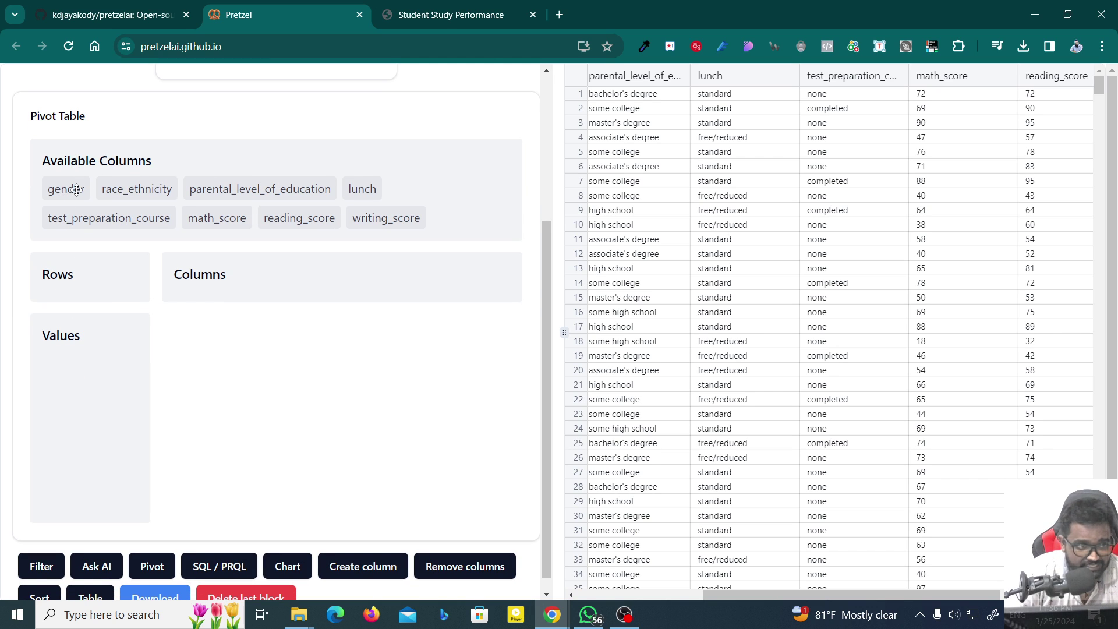
{"action": "left_click_drag", "start_coordinate": [71, 186], "coordinate": [96, 285]}
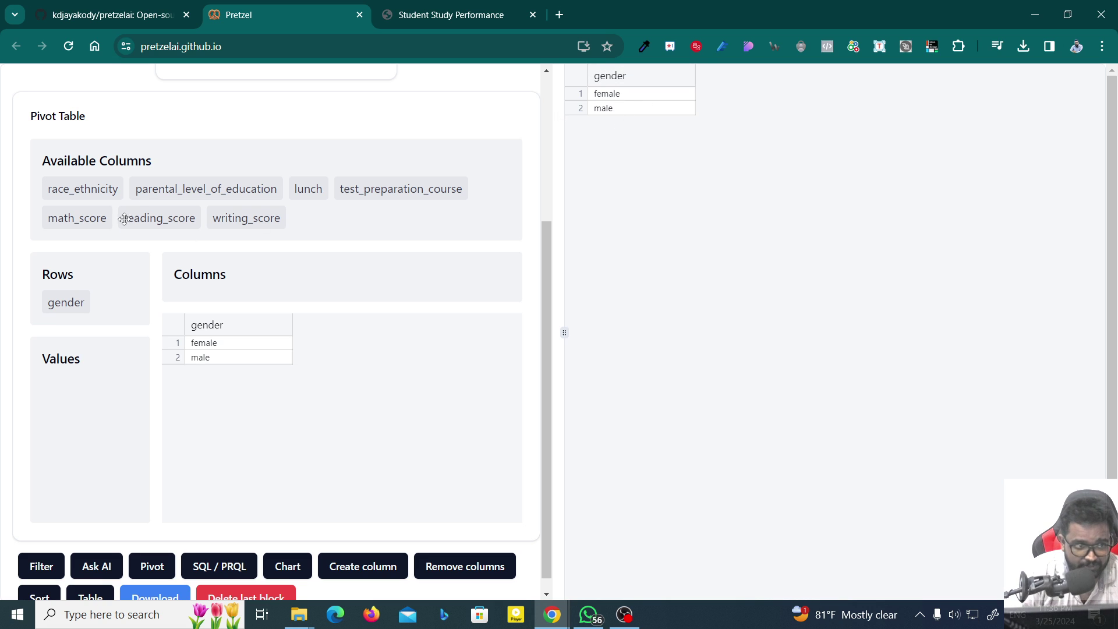
{"action": "mouse_move", "coordinate": [216, 190]}
{"action": "left_mouse_down"}
{"action": "mouse_move", "coordinate": [166, 227]}
{"action": "mouse_move", "coordinate": [80, 393]}
{"action": "left_mouse_up"}
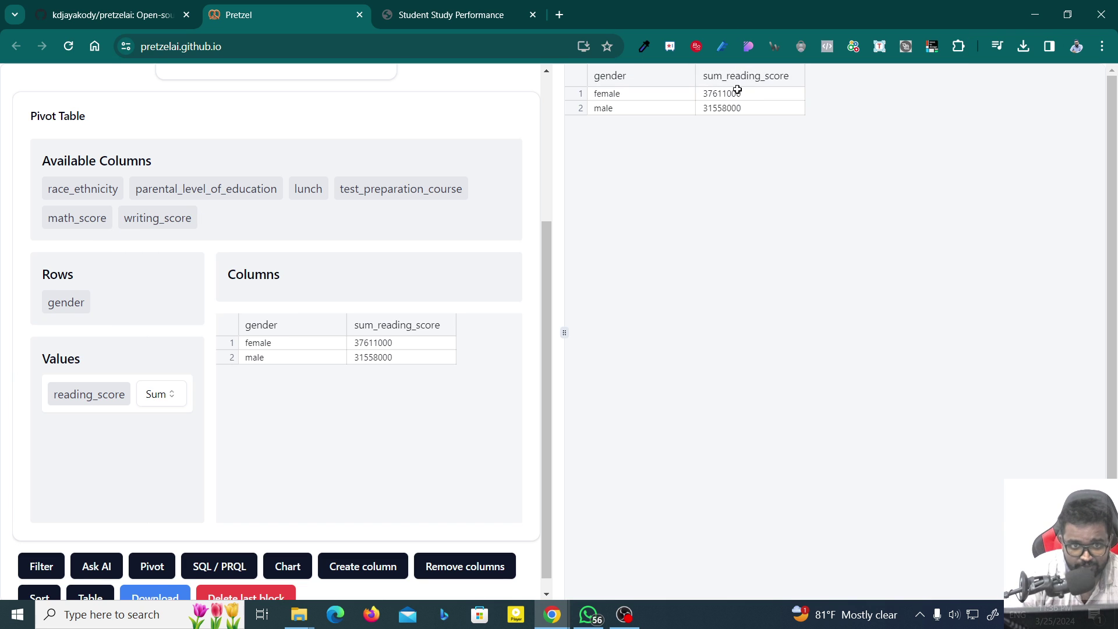
Try Average, Count, Max and Median for reading_score, then settle on Sum.
{"action": "left_click", "coordinate": [172, 395]}
{"action": "left_click", "coordinate": [173, 139]}
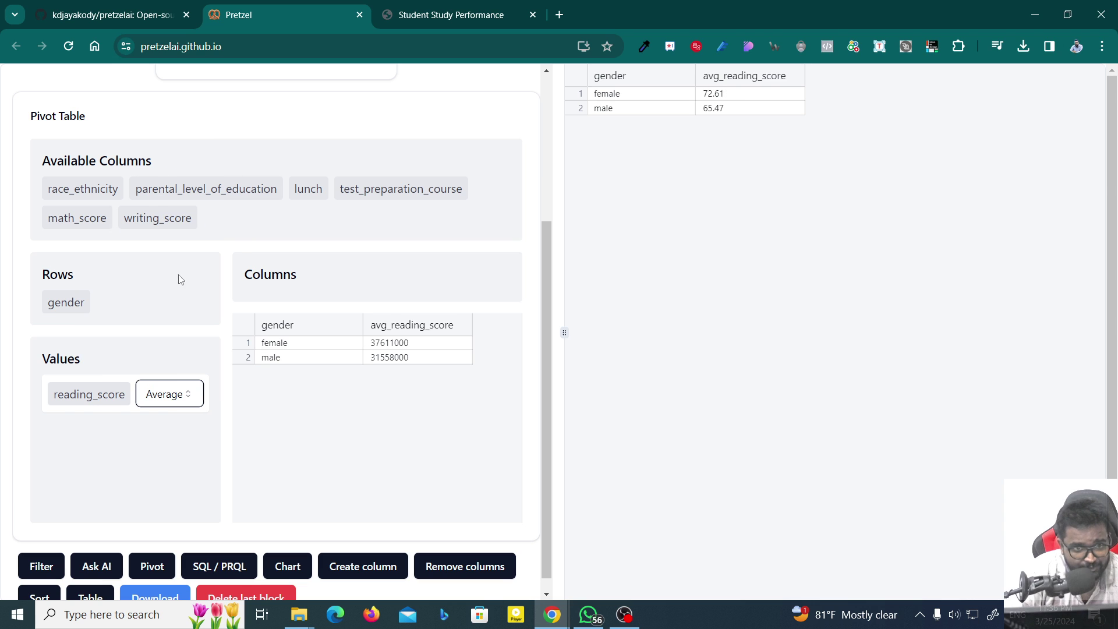
{"action": "left_click", "coordinate": [171, 398]}
{"action": "left_click", "coordinate": [170, 162]}
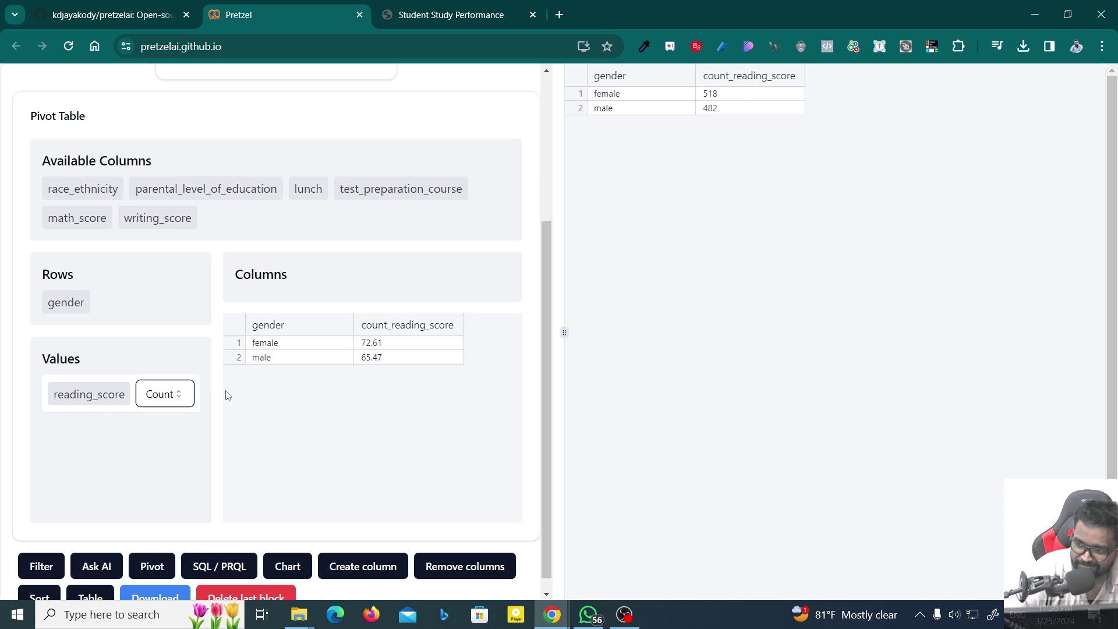
{"action": "left_click", "coordinate": [169, 396]}
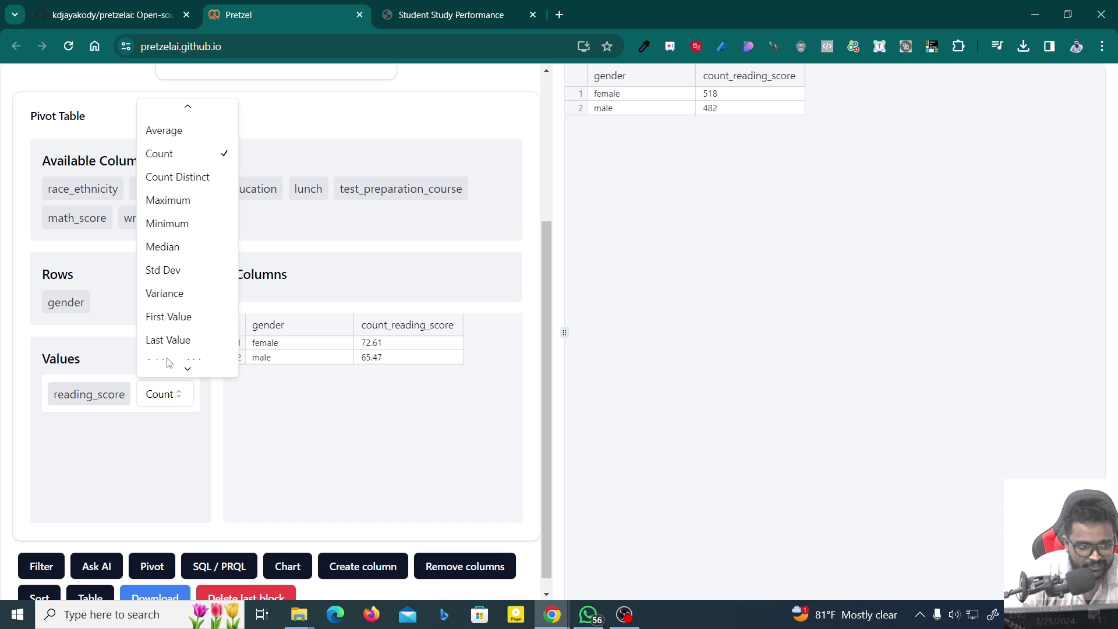
{"action": "left_click", "coordinate": [171, 201]}
{"action": "left_click", "coordinate": [184, 400]}
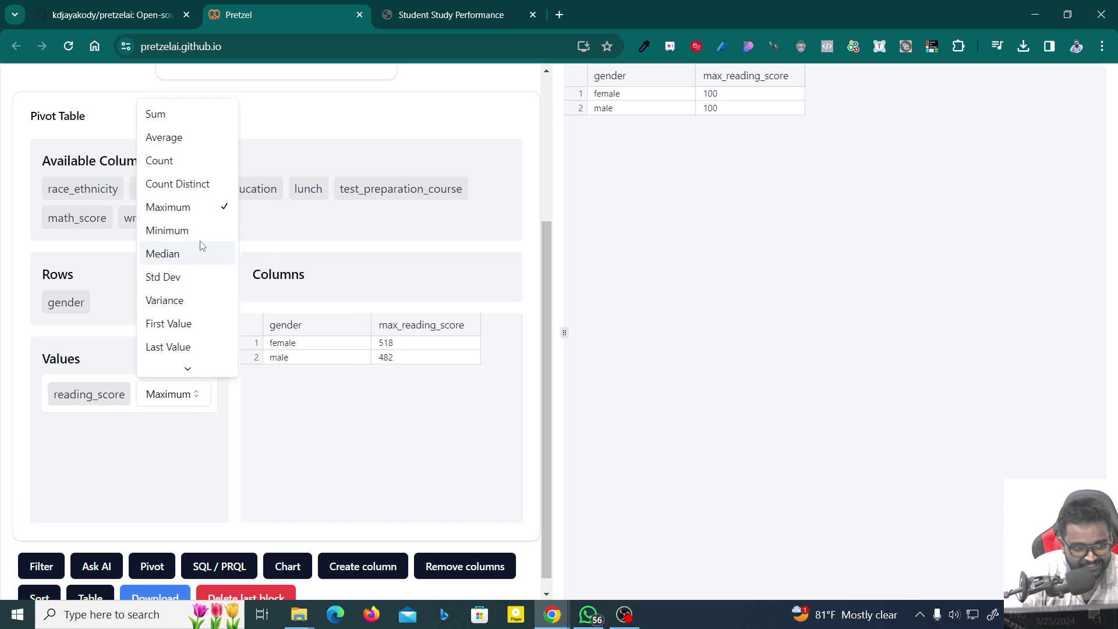
{"action": "left_click", "coordinate": [200, 252]}
{"action": "left_click", "coordinate": [153, 401]}
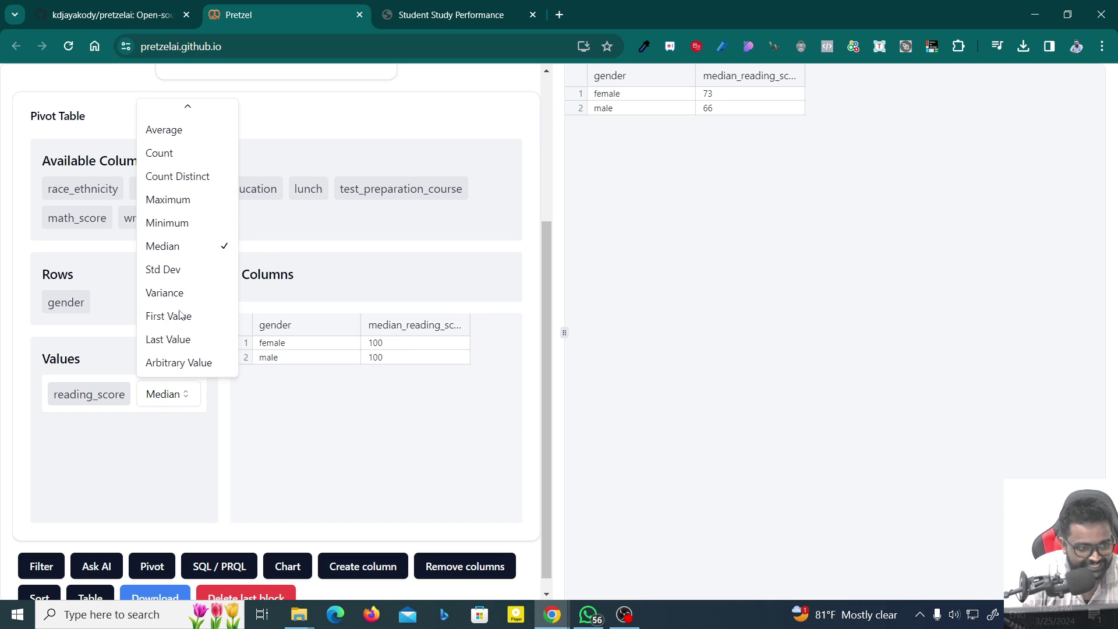
{"action": "scroll", "coordinate": [187, 245], "scroll_direction": "up", "scroll_amount": 1}
{"action": "left_click", "coordinate": [155, 112]}
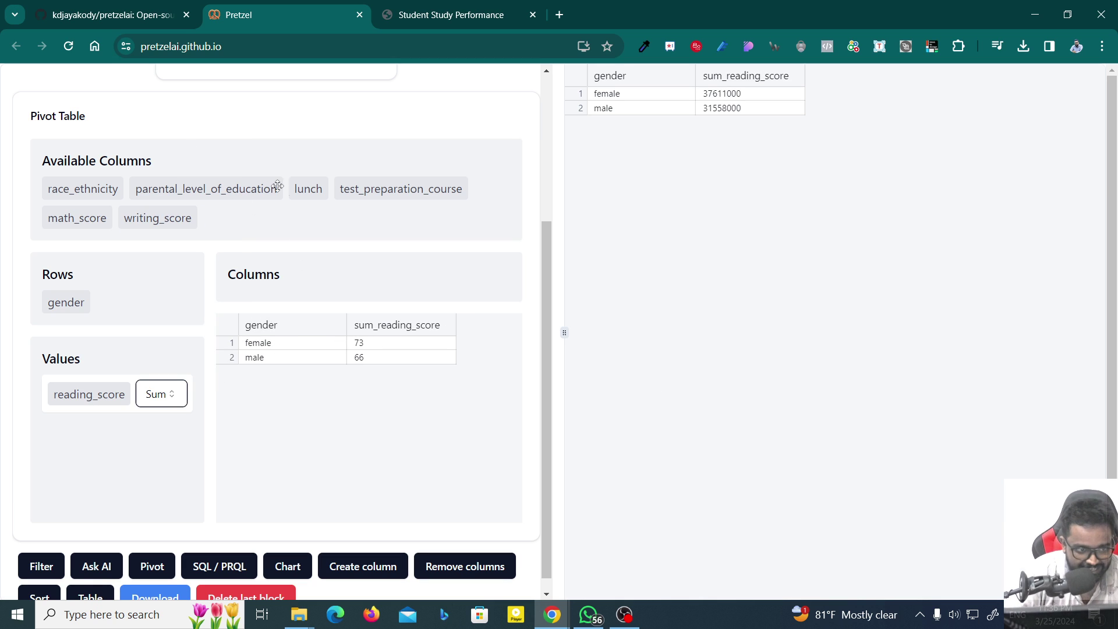
Add math_score to the pivot values as an Average (63.63 female, 68.73 male), then add a chart.
{"action": "mouse_move", "coordinate": [99, 217]}
{"action": "left_mouse_down"}
{"action": "mouse_move", "coordinate": [260, 275]}
{"action": "mouse_move", "coordinate": [99, 422]}
{"action": "left_mouse_up"}
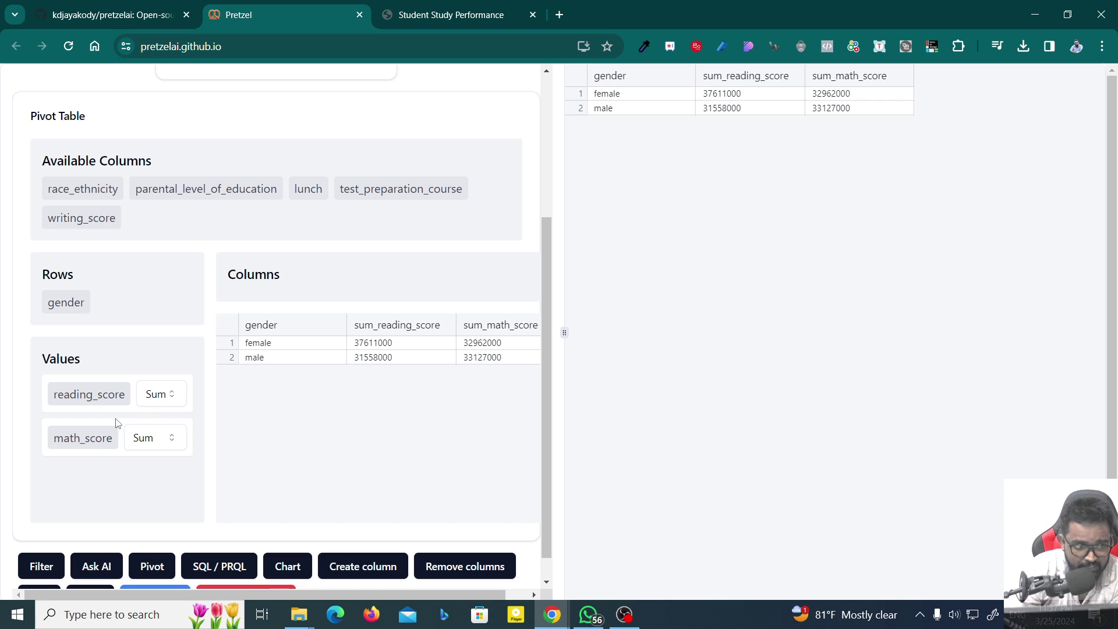
{"action": "left_click_drag", "start_coordinate": [116, 439], "coordinate": [108, 297]}
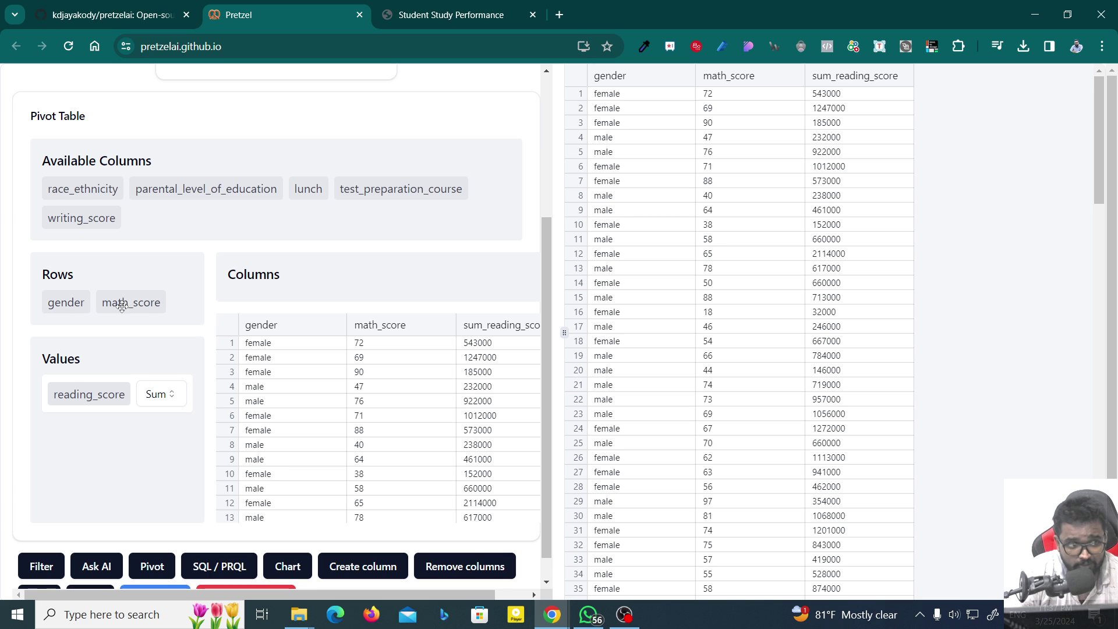
{"action": "left_click_drag", "start_coordinate": [122, 306], "coordinate": [125, 410]}
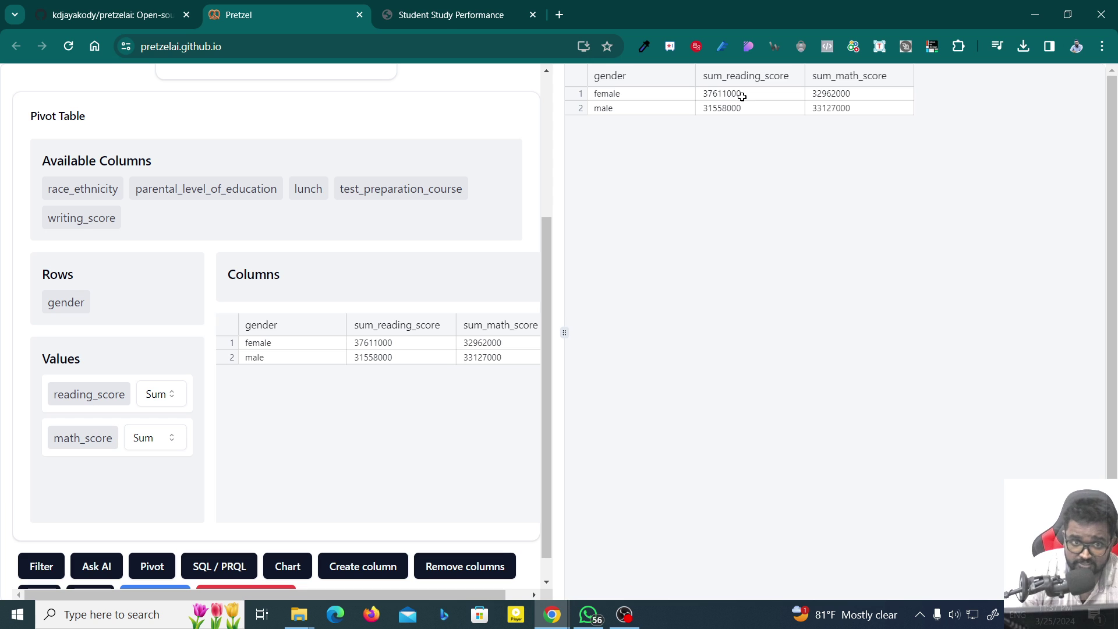
{"action": "left_click", "coordinate": [156, 440]}
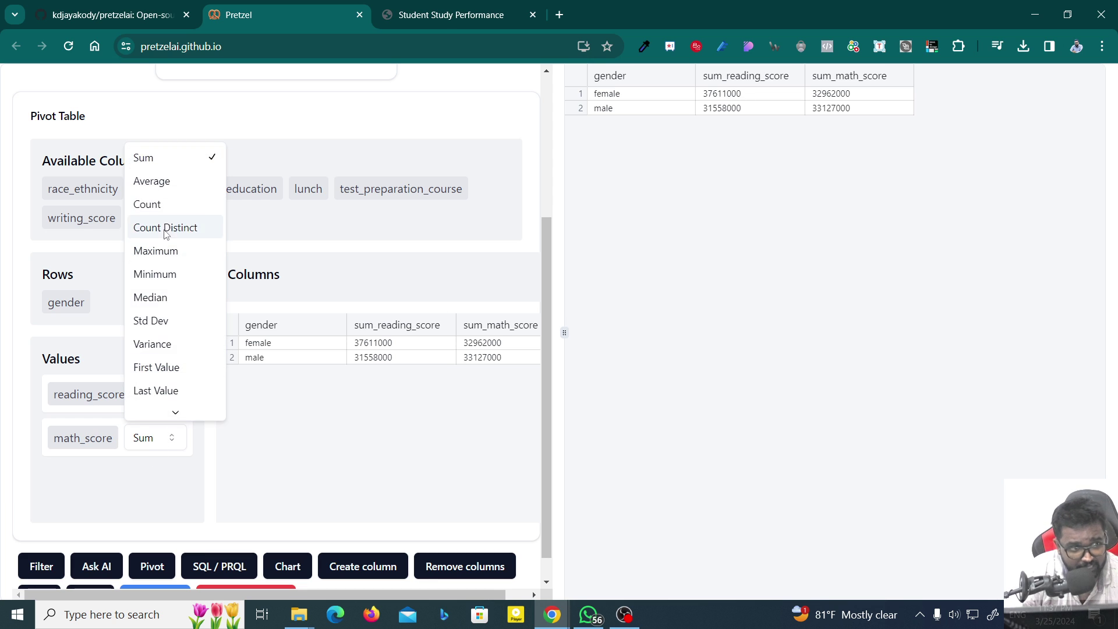
{"action": "left_click", "coordinate": [155, 182]}
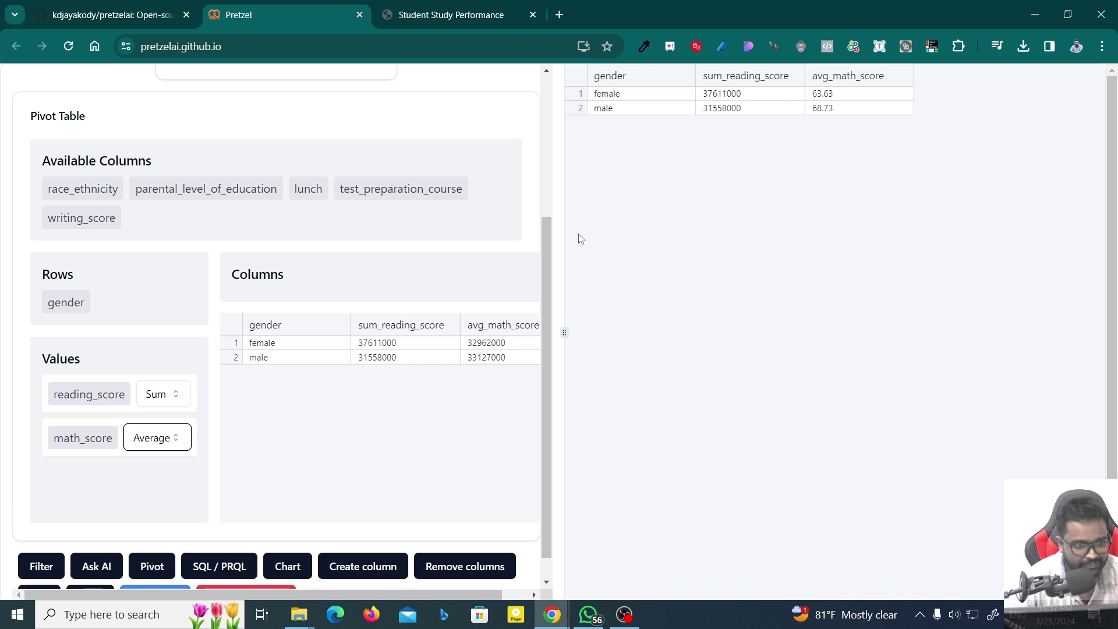
{"action": "left_click", "coordinate": [290, 567]}
Set the chart's X-axis to gender and its Y-axis to sum_reading_score and avg_math_score.
{"action": "scroll", "coordinate": [314, 455], "scroll_direction": "down", "scroll_amount": 4}
{"action": "scroll", "coordinate": [314, 456], "scroll_direction": "down", "scroll_amount": 2}
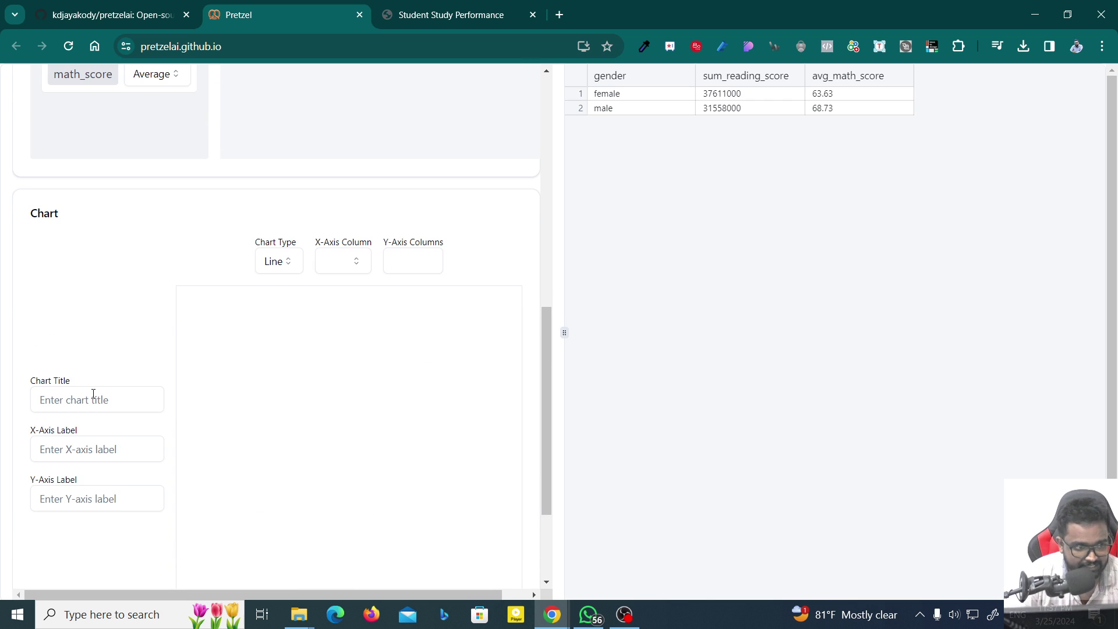
{"action": "left_click", "coordinate": [346, 265]}
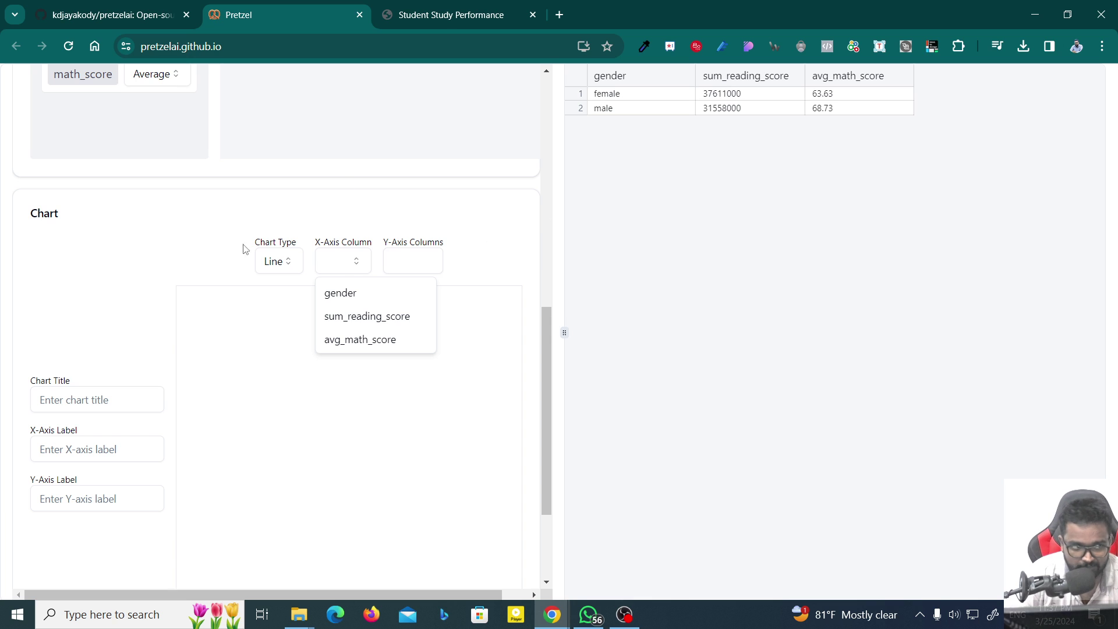
{"action": "left_click", "coordinate": [366, 303]}
{"action": "left_click", "coordinate": [412, 261]}
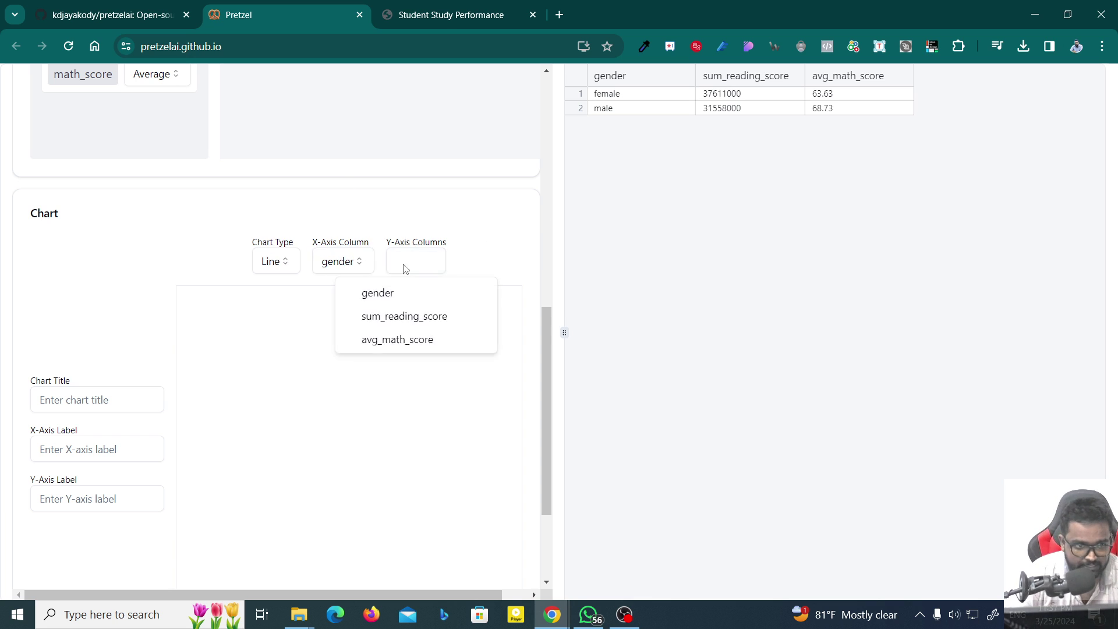
{"action": "left_click", "coordinate": [373, 316]}
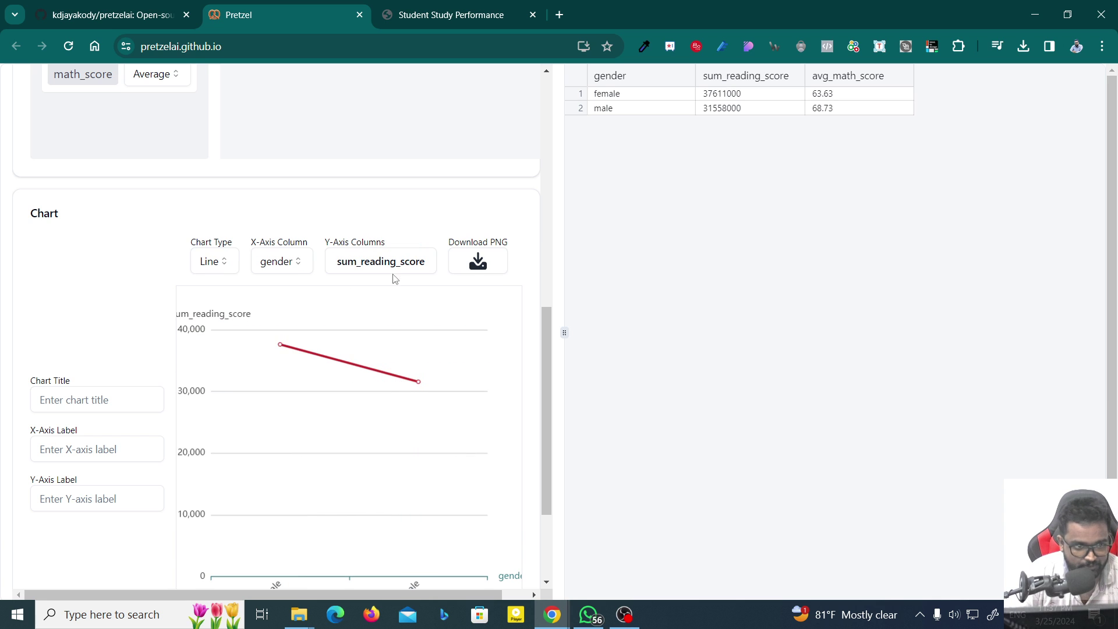
{"action": "left_click", "coordinate": [380, 261]}
{"action": "left_click", "coordinate": [399, 339]}
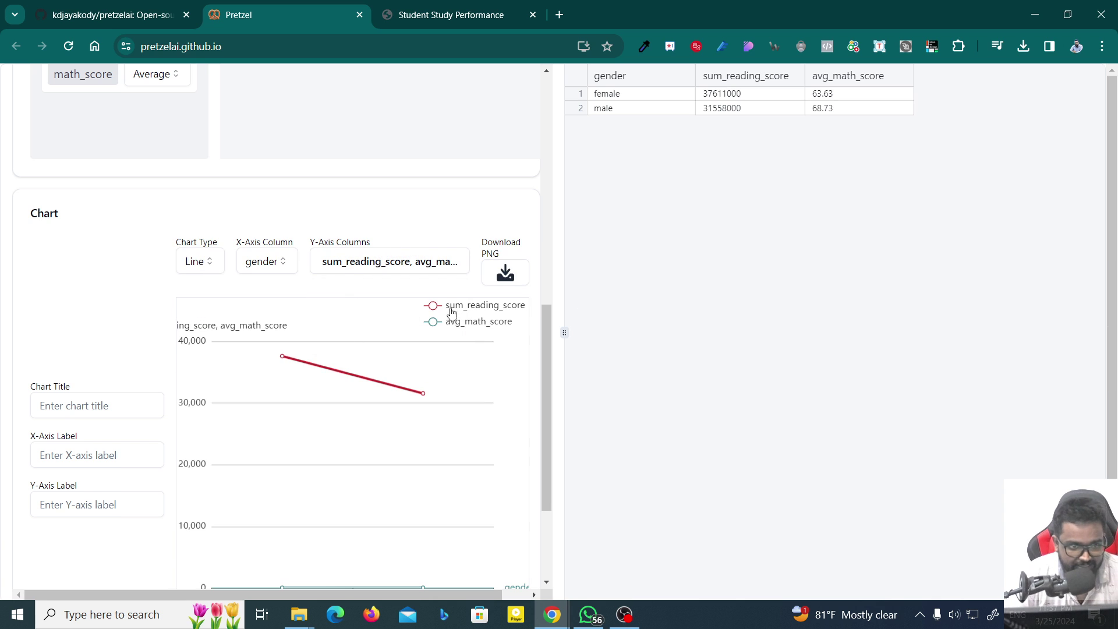
Download the chart as a PNG, view the image, then close the viewer.
{"action": "left_click", "coordinate": [506, 272]}
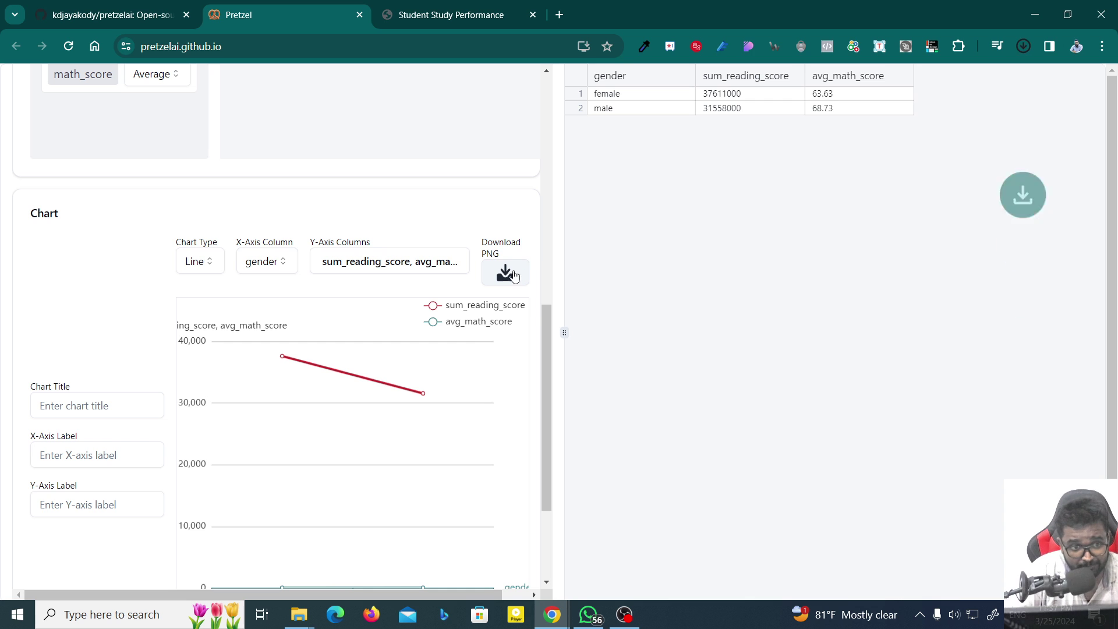
{"action": "left_click", "coordinate": [854, 94]}
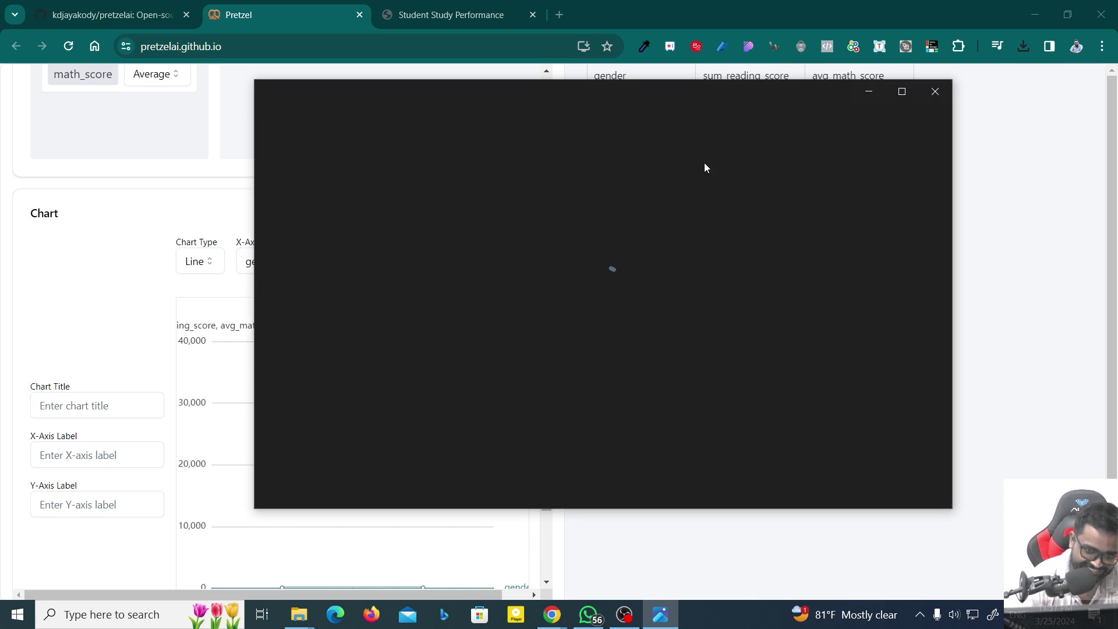
{"action": "scroll", "coordinate": [679, 266], "scroll_direction": "up", "scroll_amount": 1}
{"action": "scroll", "coordinate": [675, 233], "scroll_direction": "down", "scroll_amount": 1}
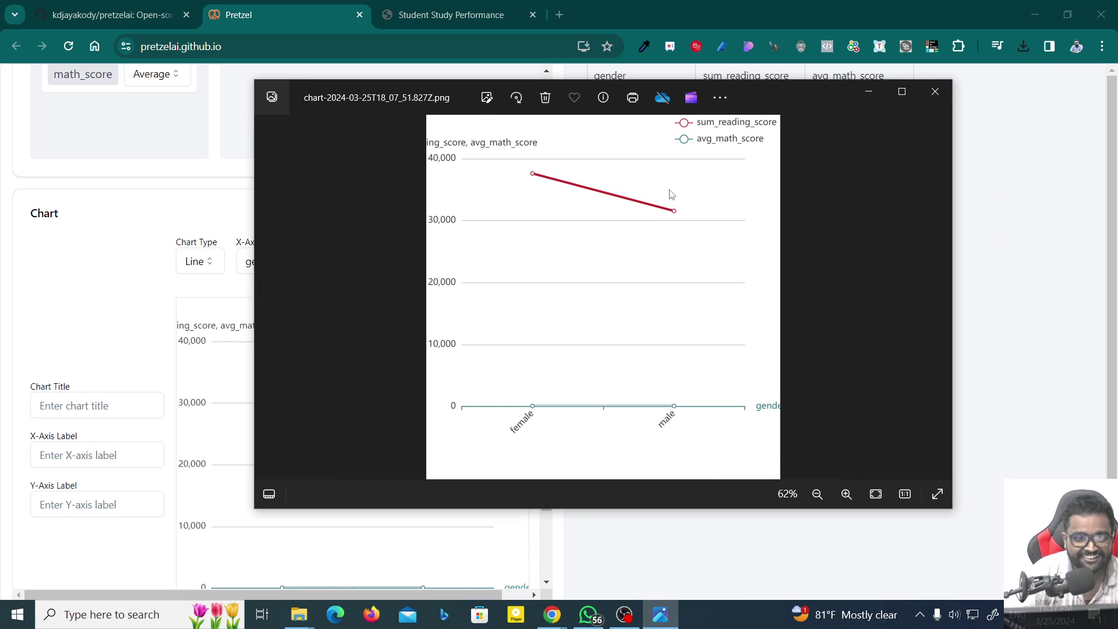
{"action": "left_click", "coordinate": [935, 91]}
{"action": "scroll", "coordinate": [387, 366], "scroll_direction": "down", "scroll_amount": 2}
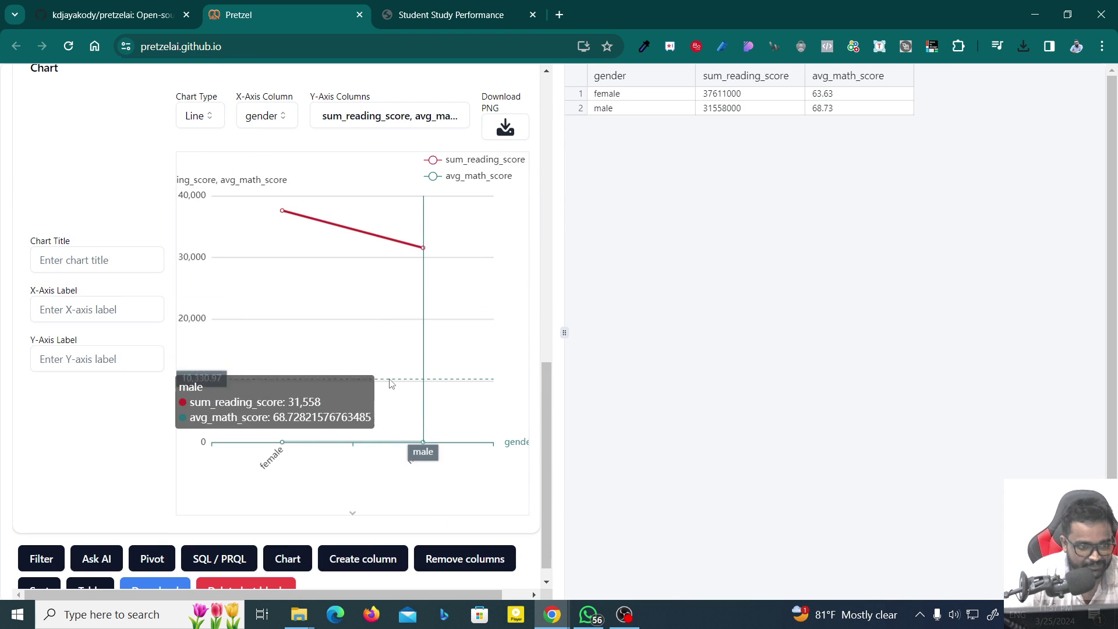
{"action": "key", "text": "ctrl+minus"}
{"action": "key", "text": "ctrl+minus"}
{"action": "key", "text": "ctrl+plus"}
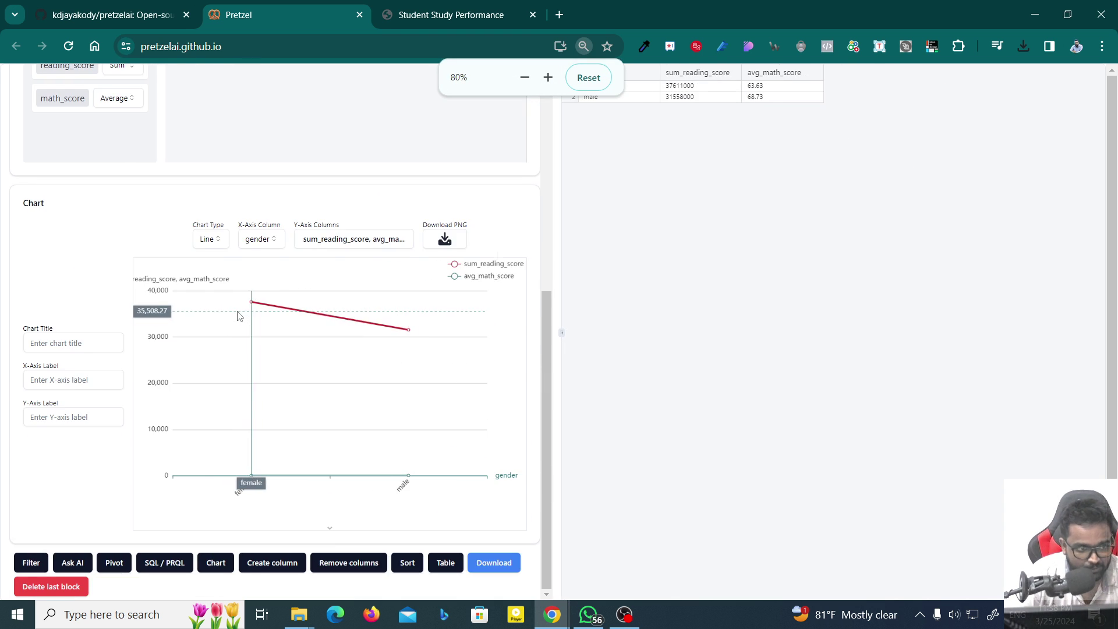
{"action": "key", "text": "ctrl+plus"}
{"action": "scroll", "coordinate": [257, 367], "scroll_direction": "down", "scroll_amount": 1}
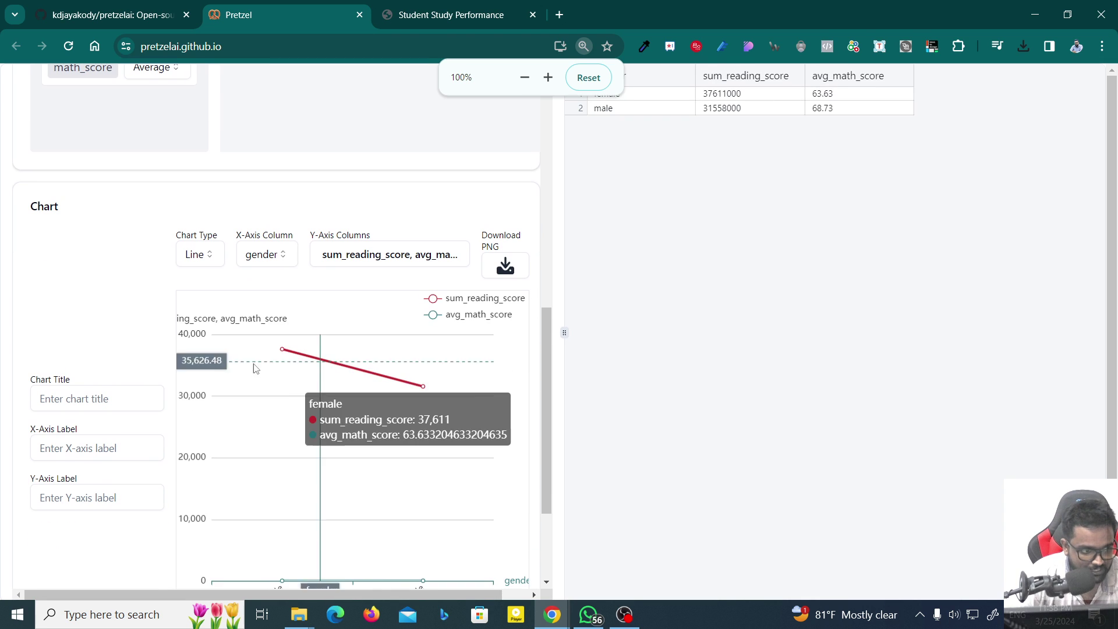
{"action": "scroll", "coordinate": [274, 481], "scroll_direction": "down", "scroll_amount": 2}
{"action": "scroll", "coordinate": [274, 481], "scroll_direction": "down", "scroll_amount": 1}
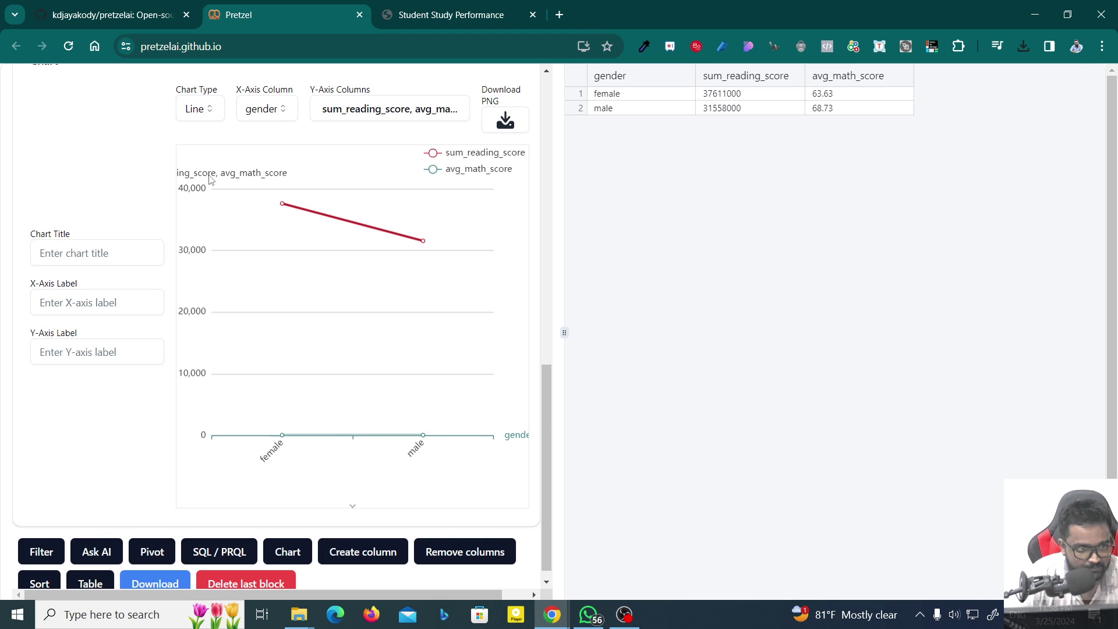
{"action": "scroll", "coordinate": [211, 179], "scroll_direction": "up", "scroll_amount": 1}
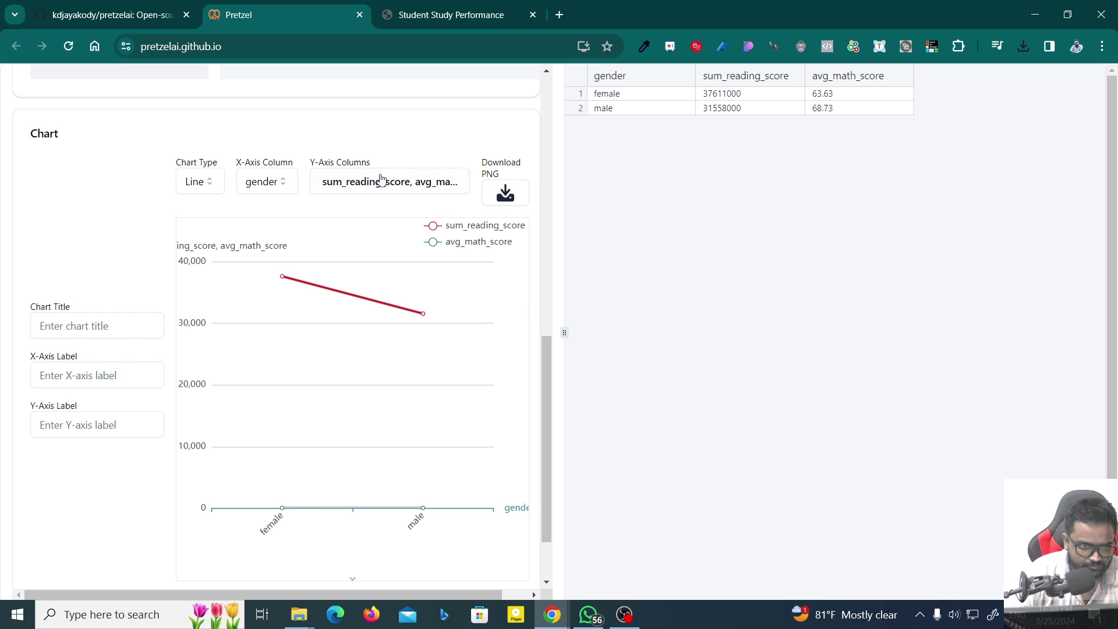
{"action": "left_click", "coordinate": [92, 330]}
{"action": "scroll", "coordinate": [70, 396], "scroll_direction": "down", "scroll_amount": 1}
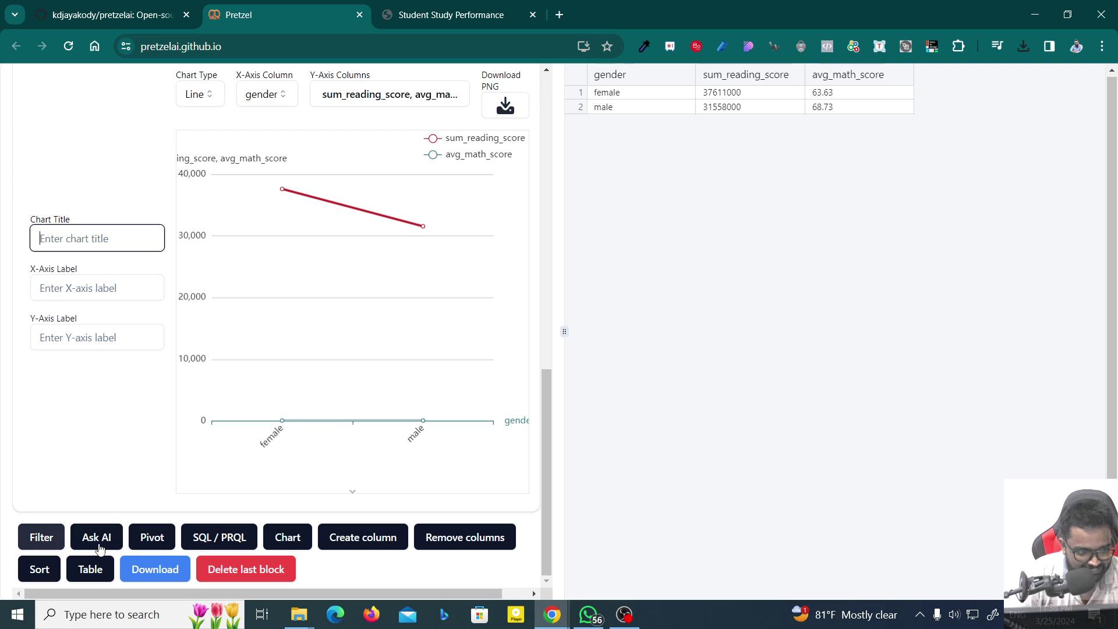
{"action": "left_click", "coordinate": [91, 574]}
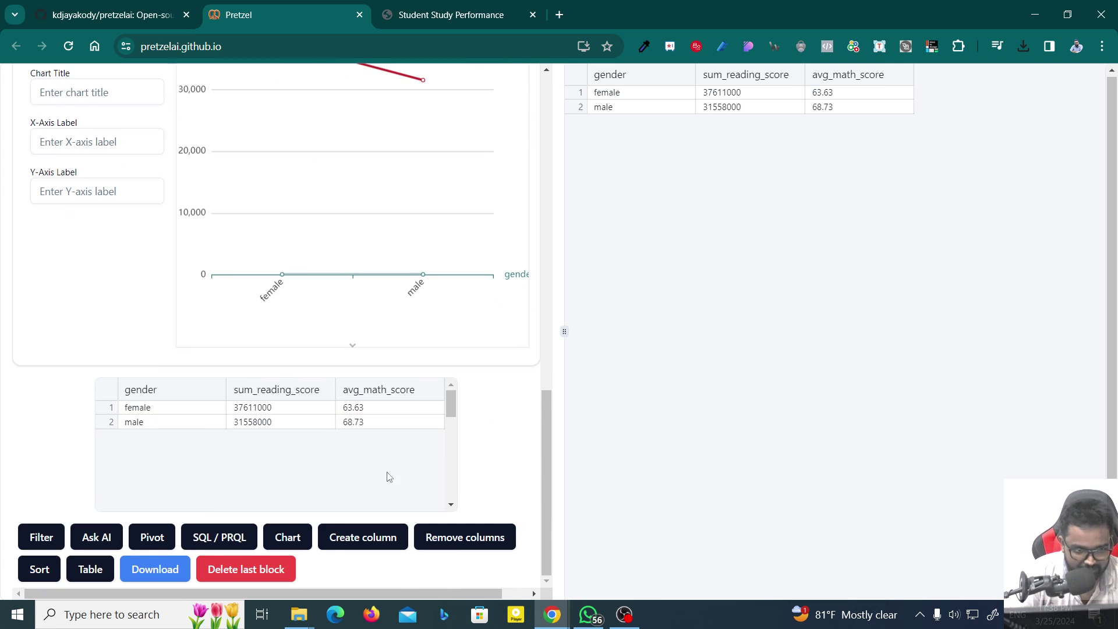
{"action": "scroll", "coordinate": [492, 464], "scroll_direction": "up", "scroll_amount": 5}
{"action": "scroll", "coordinate": [475, 497], "scroll_direction": "down", "scroll_amount": 4}
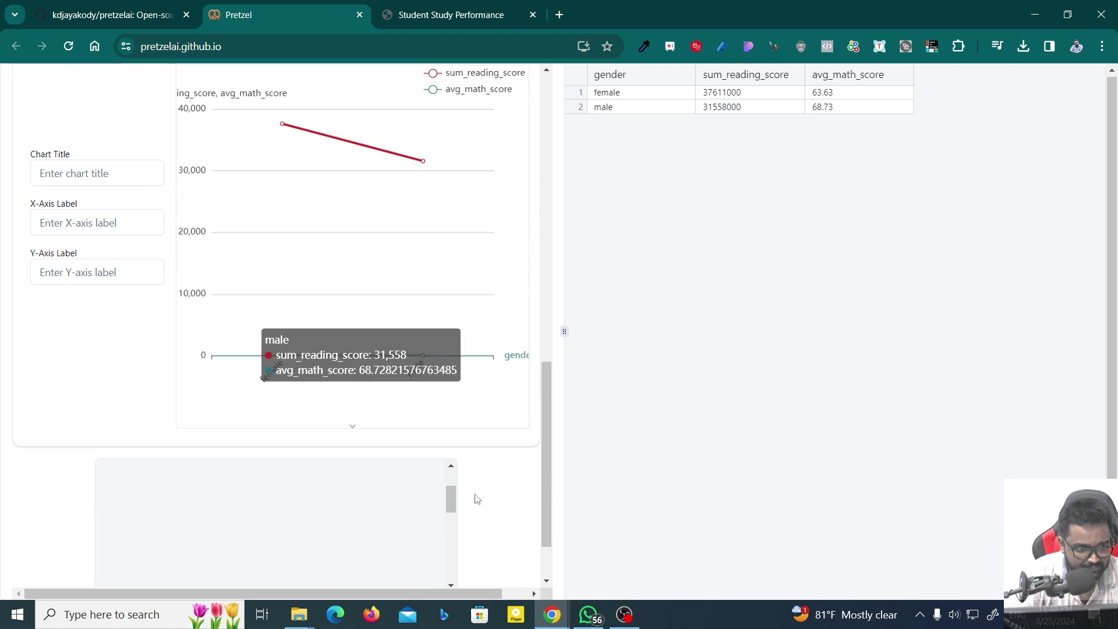
{"action": "scroll", "coordinate": [381, 499], "scroll_direction": "down", "scroll_amount": 2}
{"action": "scroll", "coordinate": [381, 499], "scroll_direction": "up", "scroll_amount": 2}
{"action": "scroll", "coordinate": [480, 494], "scroll_direction": "down", "scroll_amount": 1}
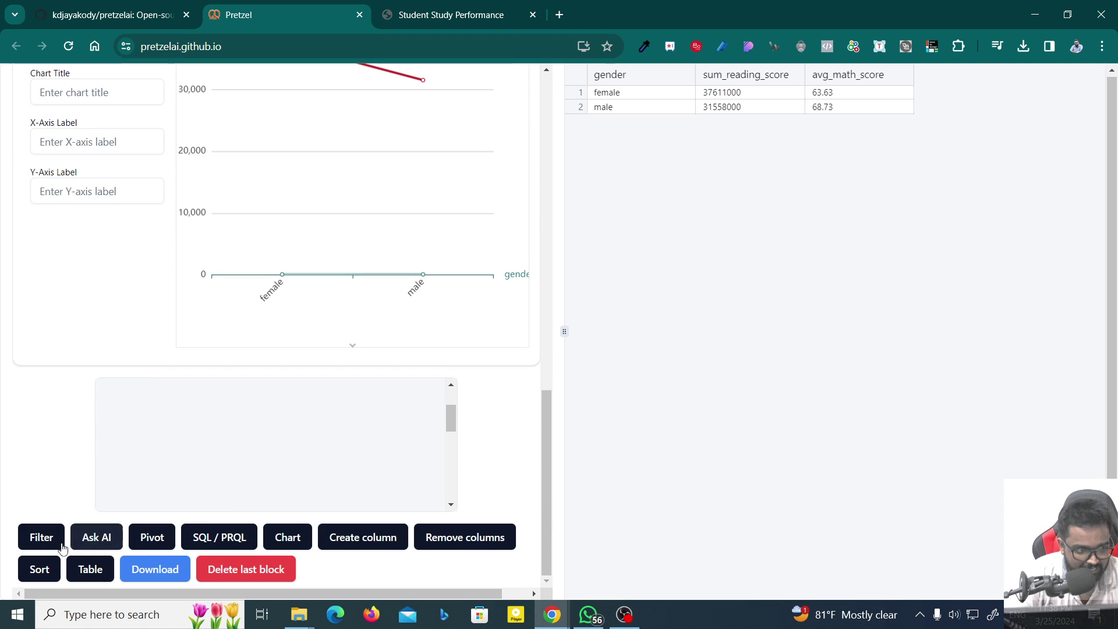
{"action": "left_click", "coordinate": [97, 537]}
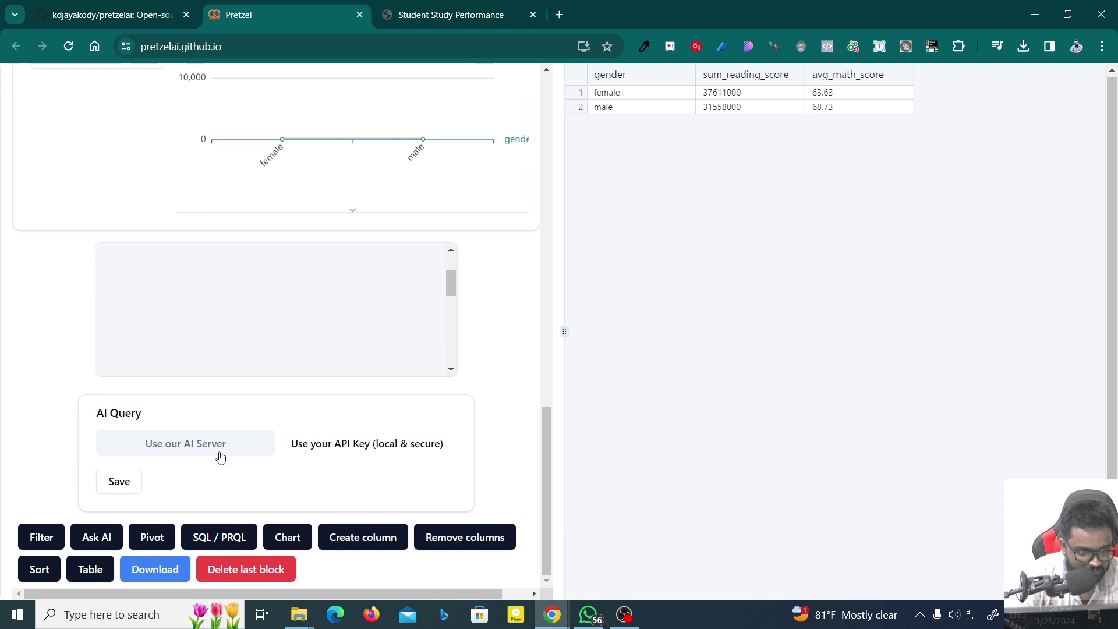
{"action": "left_click", "coordinate": [297, 447]}
{"action": "left_click", "coordinate": [144, 482]}
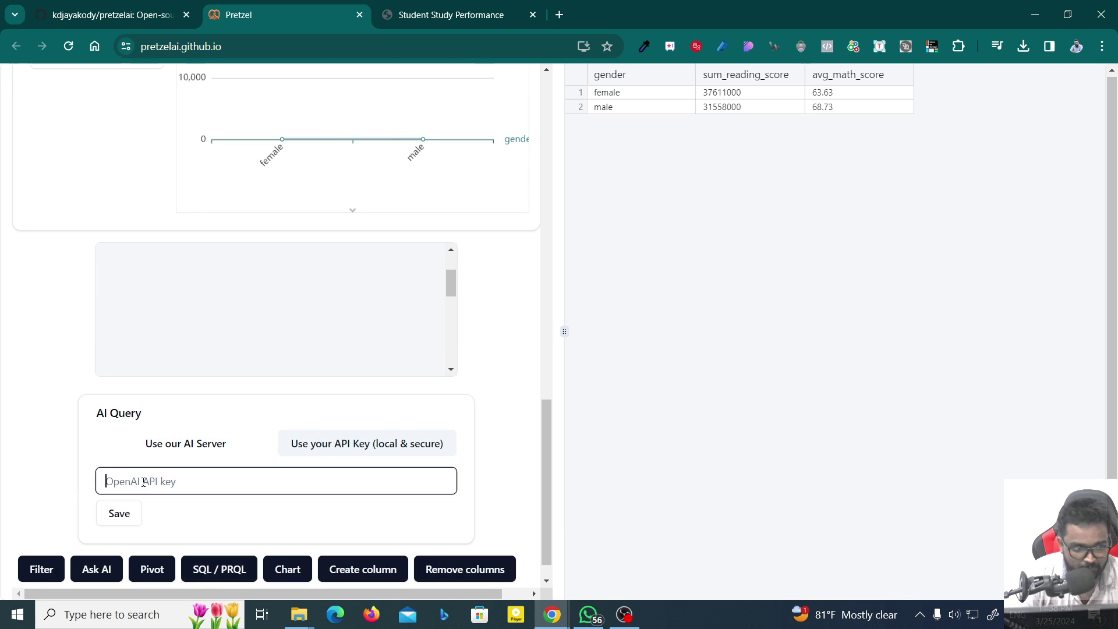
{"action": "left_click", "coordinate": [181, 447]}
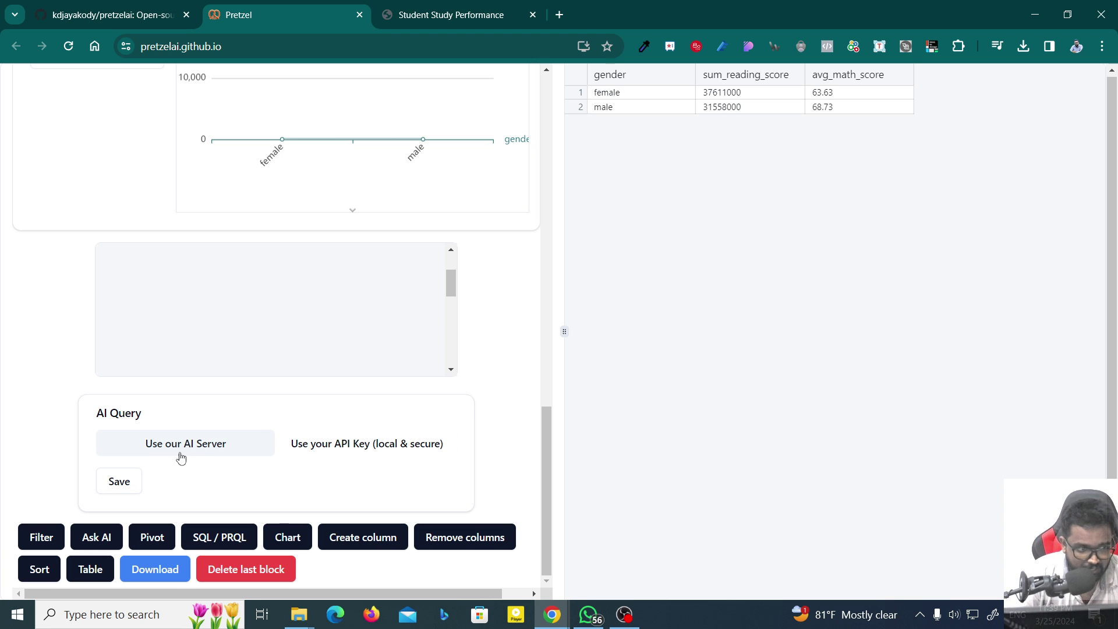
{"action": "left_click", "coordinate": [120, 478]}
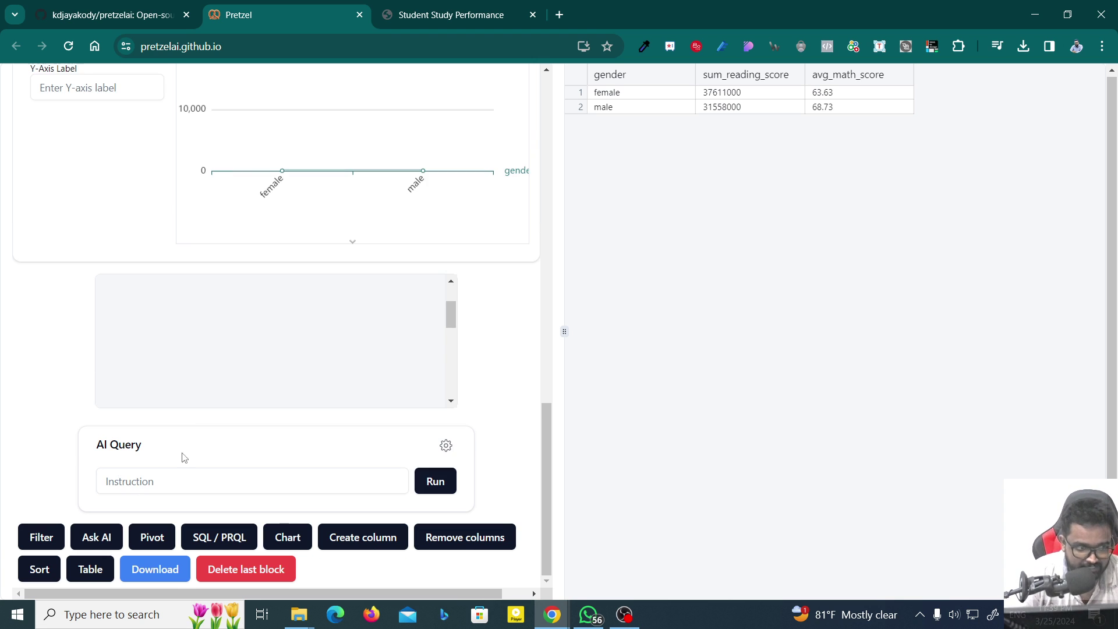
{"action": "left_click", "coordinate": [161, 481]}
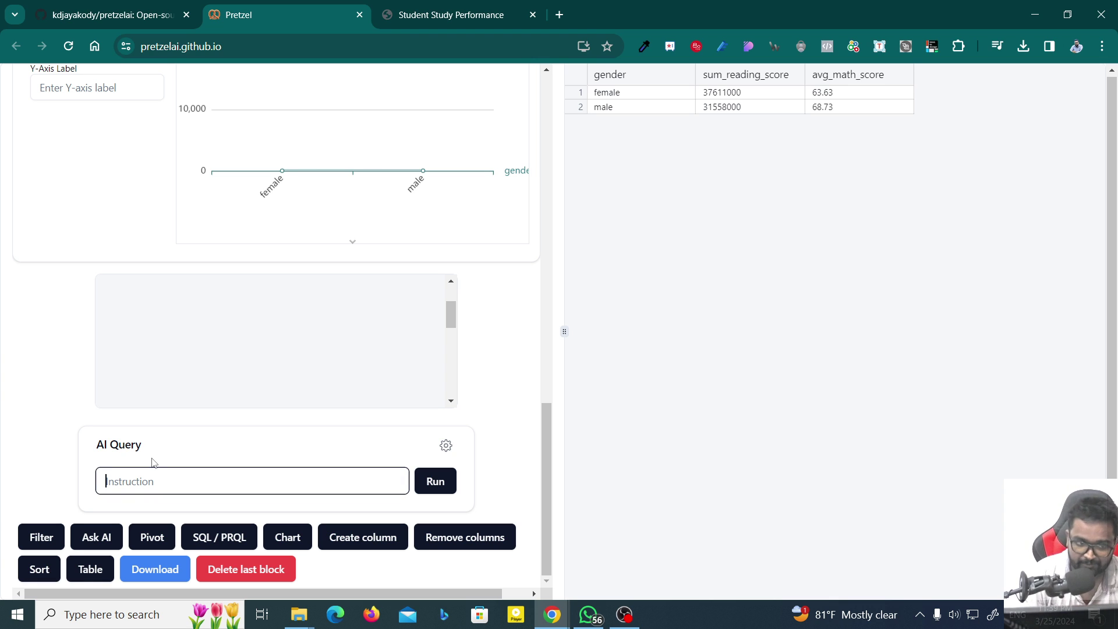
{"action": "left_click", "coordinate": [446, 445]}
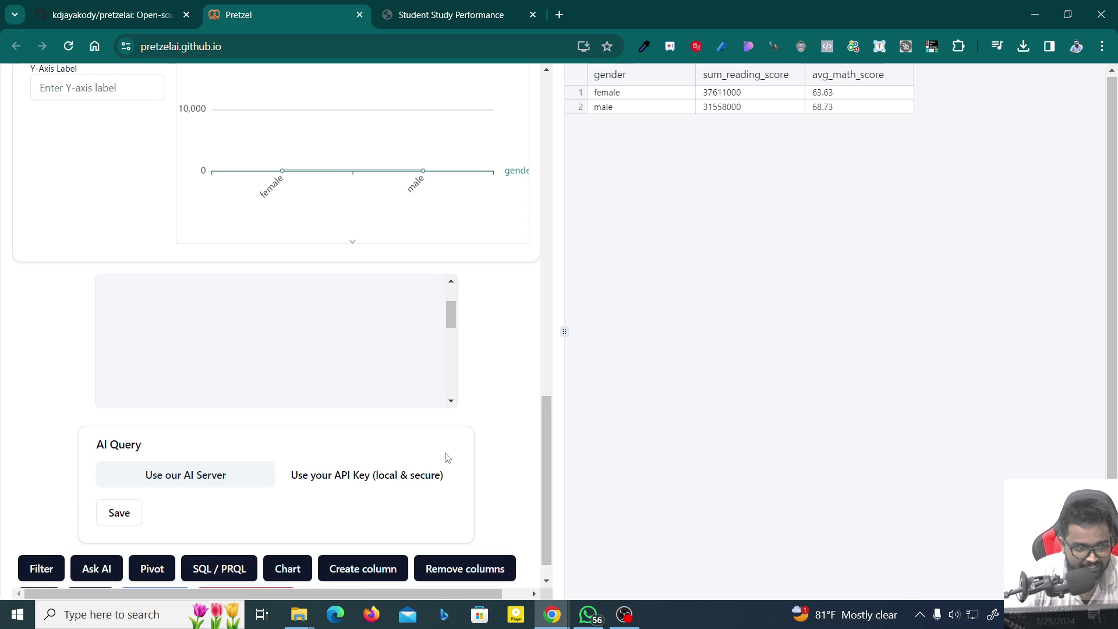
{"action": "left_click", "coordinate": [131, 512]}
{"action": "left_click", "coordinate": [164, 476]}
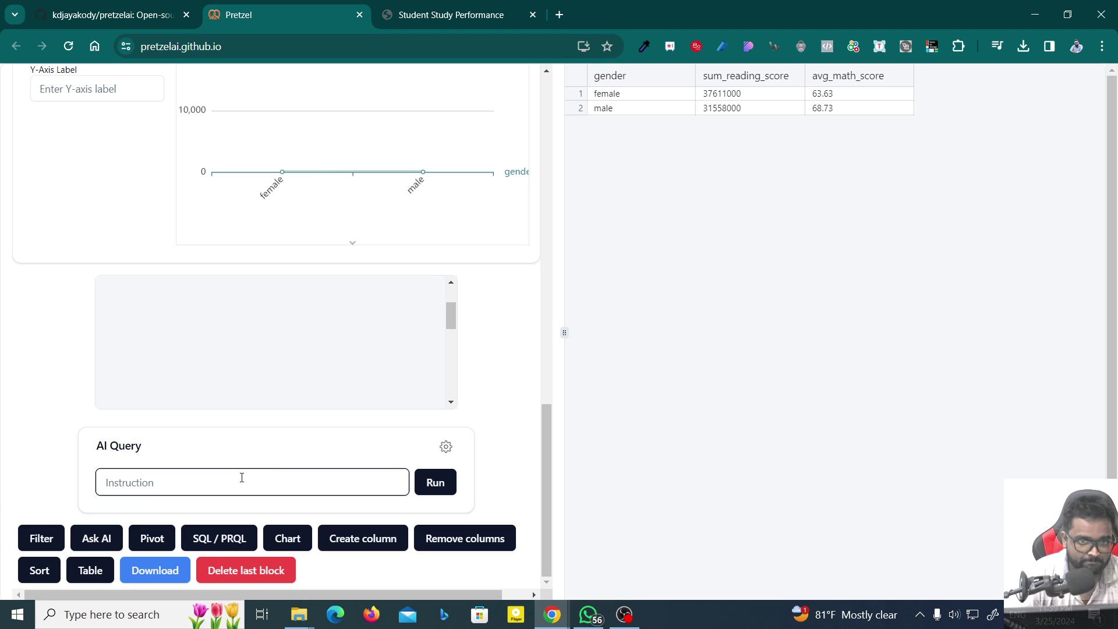
{"action": "type", "text": "a"}
{"action": "key", "text": "BackSpace"}
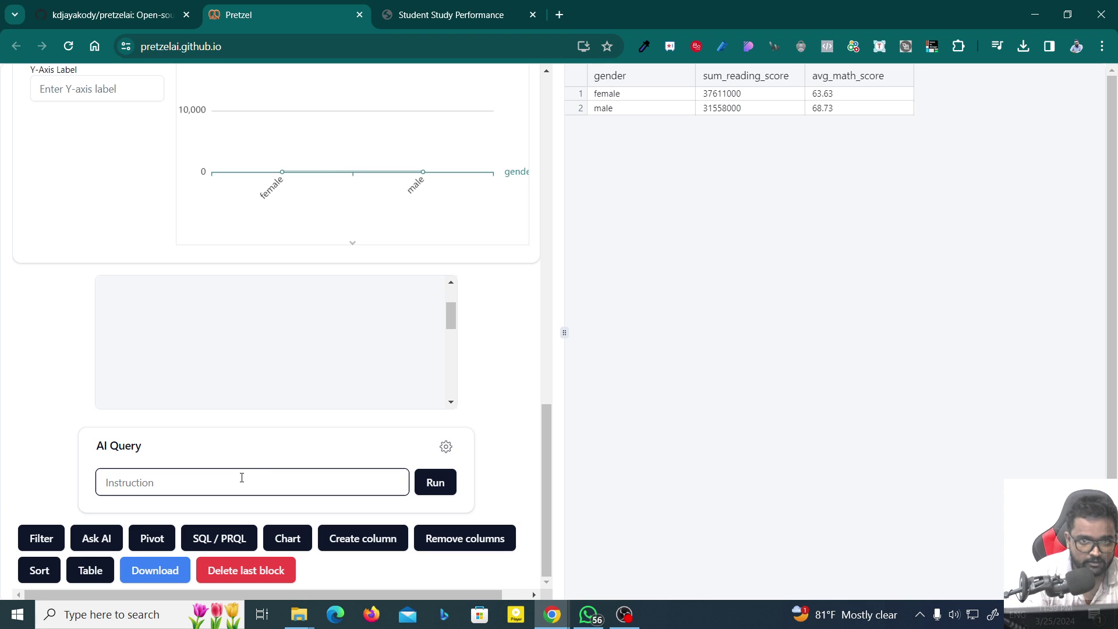
Reload the Pretzel AI page to clear all previous steps.
{"action": "scroll", "coordinate": [242, 477], "scroll_direction": "up", "scroll_amount": 1}
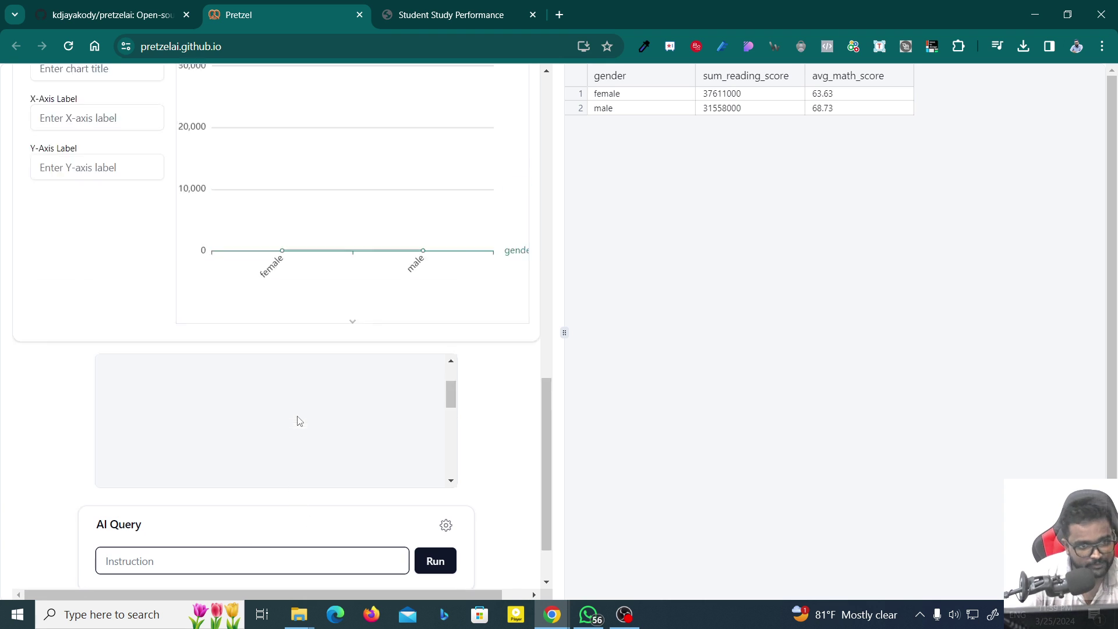
{"action": "scroll", "coordinate": [297, 419], "scroll_direction": "up", "scroll_amount": 5}
{"action": "scroll", "coordinate": [282, 379], "scroll_direction": "up", "scroll_amount": 6}
{"action": "scroll", "coordinate": [492, 371], "scroll_direction": "down", "scroll_amount": 5}
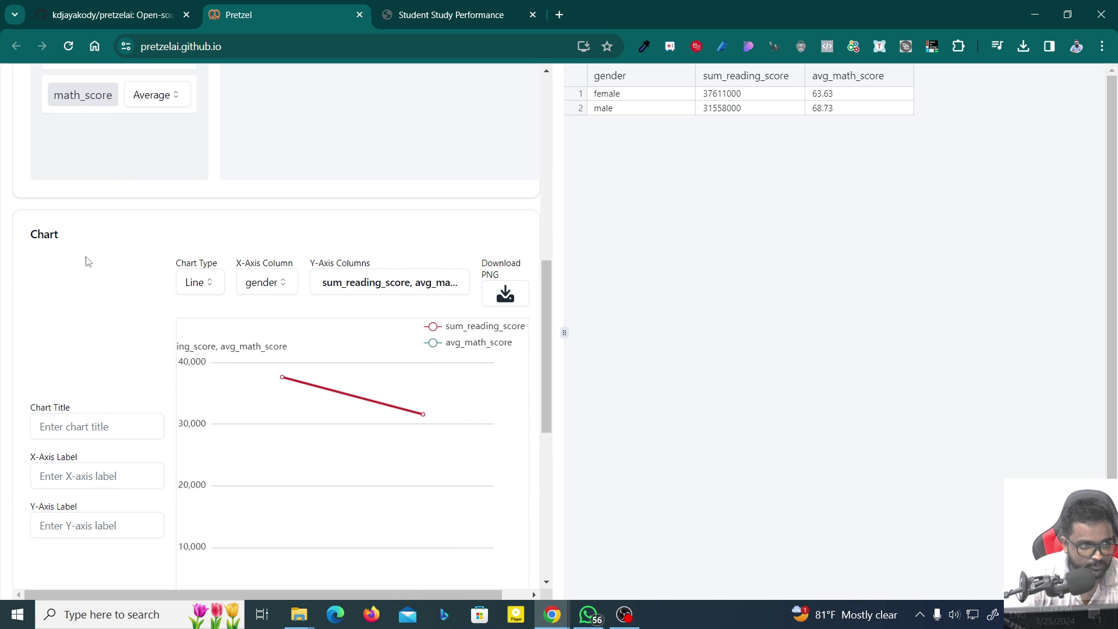
{"action": "scroll", "coordinate": [130, 330], "scroll_direction": "down", "scroll_amount": 5}
{"action": "scroll", "coordinate": [133, 341], "scroll_direction": "up", "scroll_amount": 10}
{"action": "scroll", "coordinate": [145, 309], "scroll_direction": "down", "scroll_amount": 5}
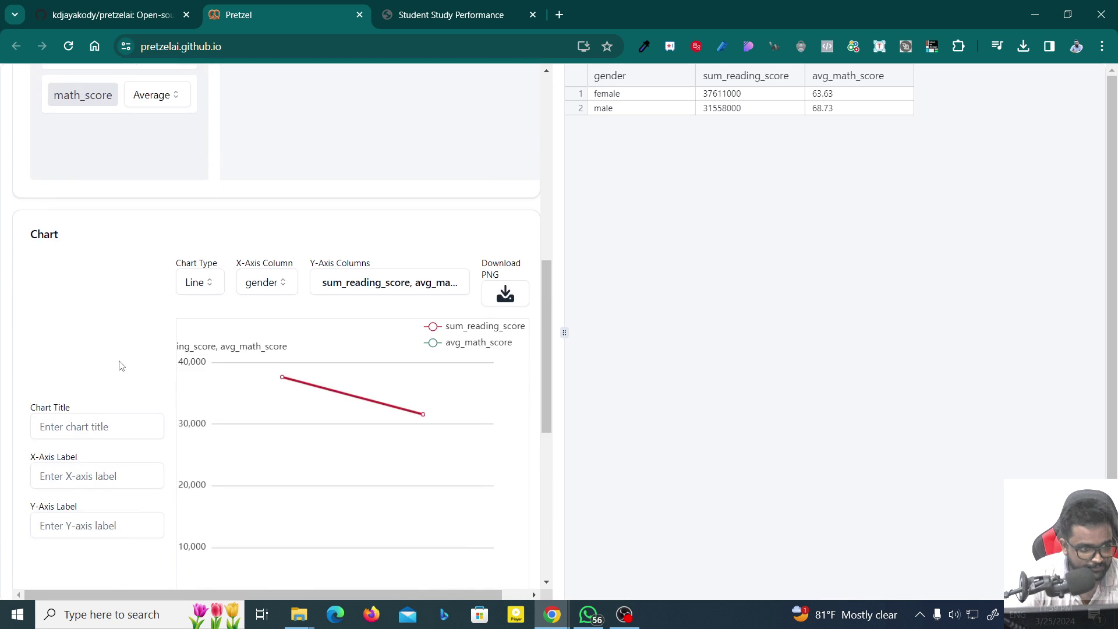
{"action": "scroll", "coordinate": [117, 362], "scroll_direction": "down", "scroll_amount": 6}
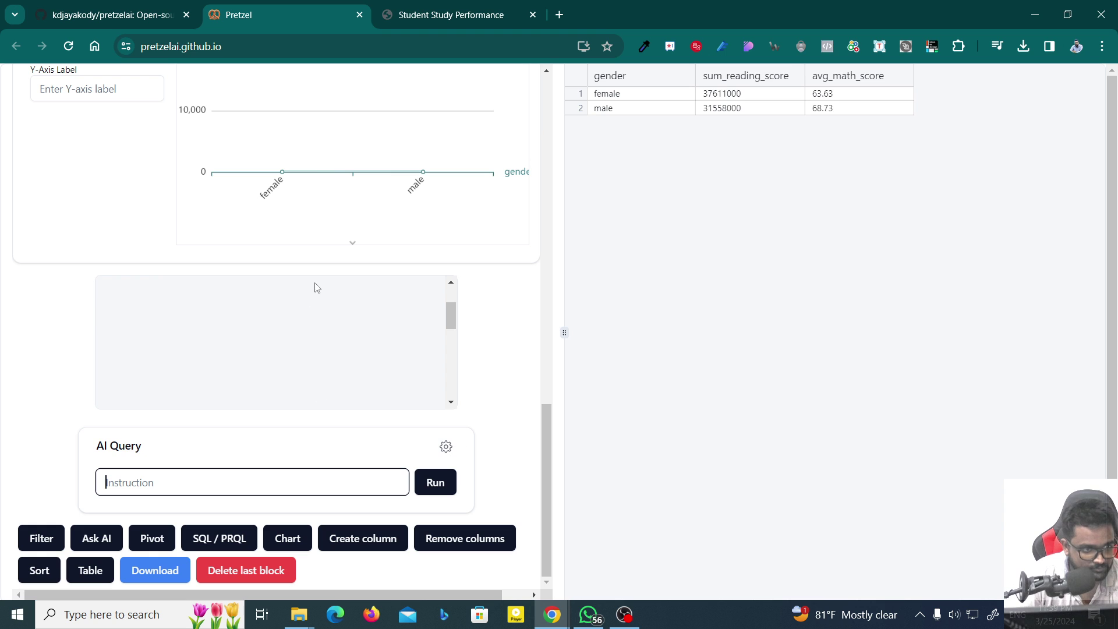
{"action": "scroll", "coordinate": [107, 235], "scroll_direction": "up", "scroll_amount": 4}
{"action": "scroll", "coordinate": [65, 282], "scroll_direction": "up", "scroll_amount": 1}
{"action": "scroll", "coordinate": [58, 350], "scroll_direction": "up", "scroll_amount": 4}
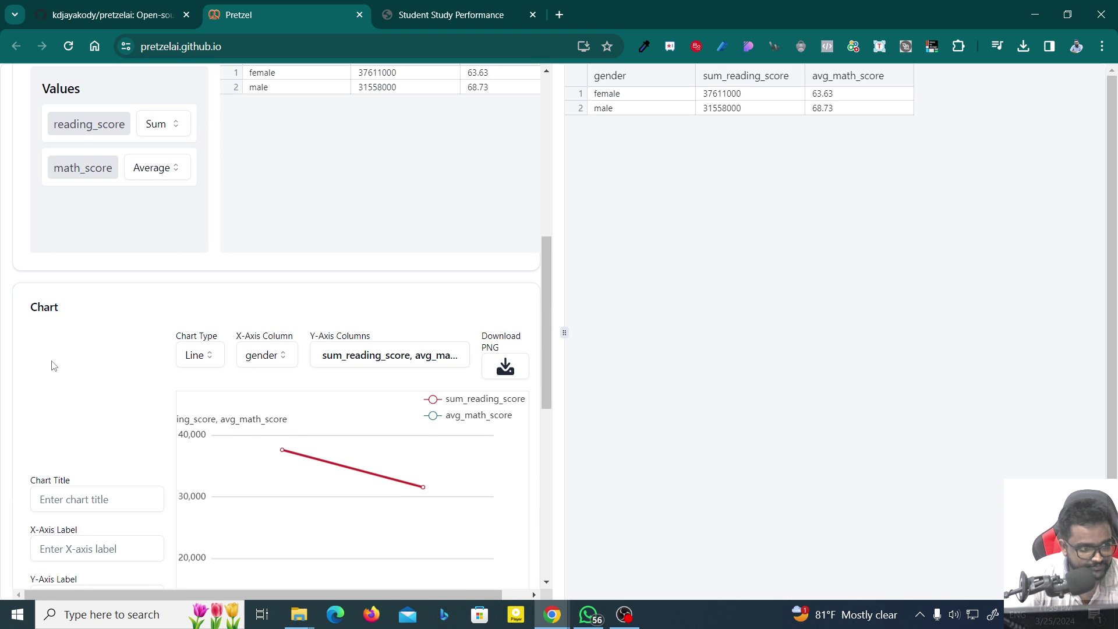
{"action": "left_click_drag", "start_coordinate": [501, 307], "coordinate": [47, 307]}
{"action": "scroll", "coordinate": [237, 265], "scroll_direction": "up", "scroll_amount": 4}
{"action": "scroll", "coordinate": [222, 259], "scroll_direction": "up", "scroll_amount": 4}
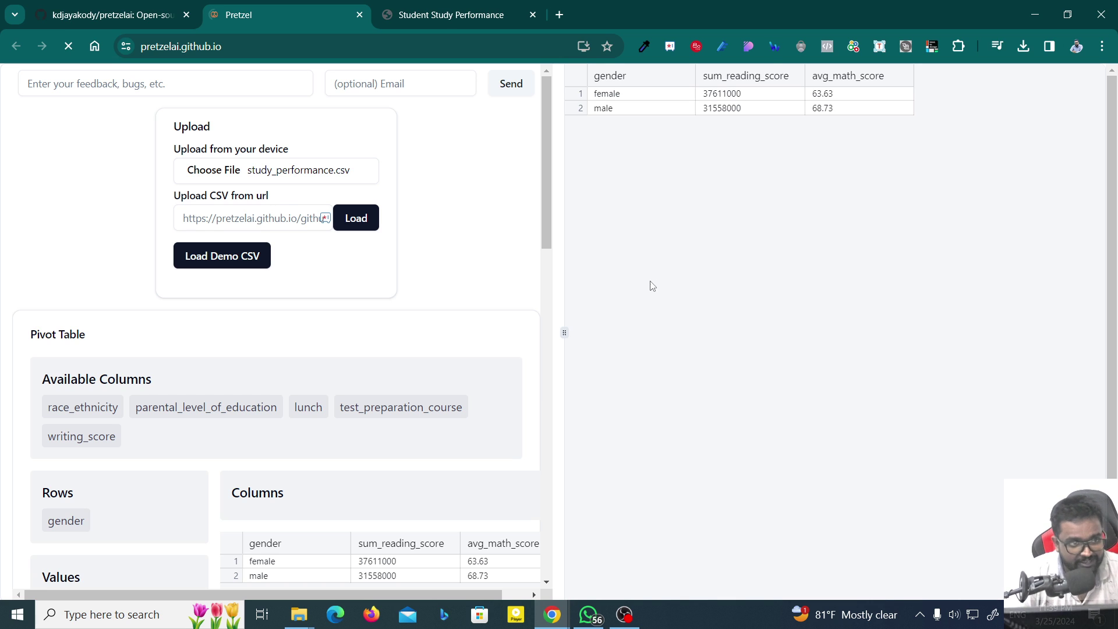
{"action": "key", "text": "F5"}
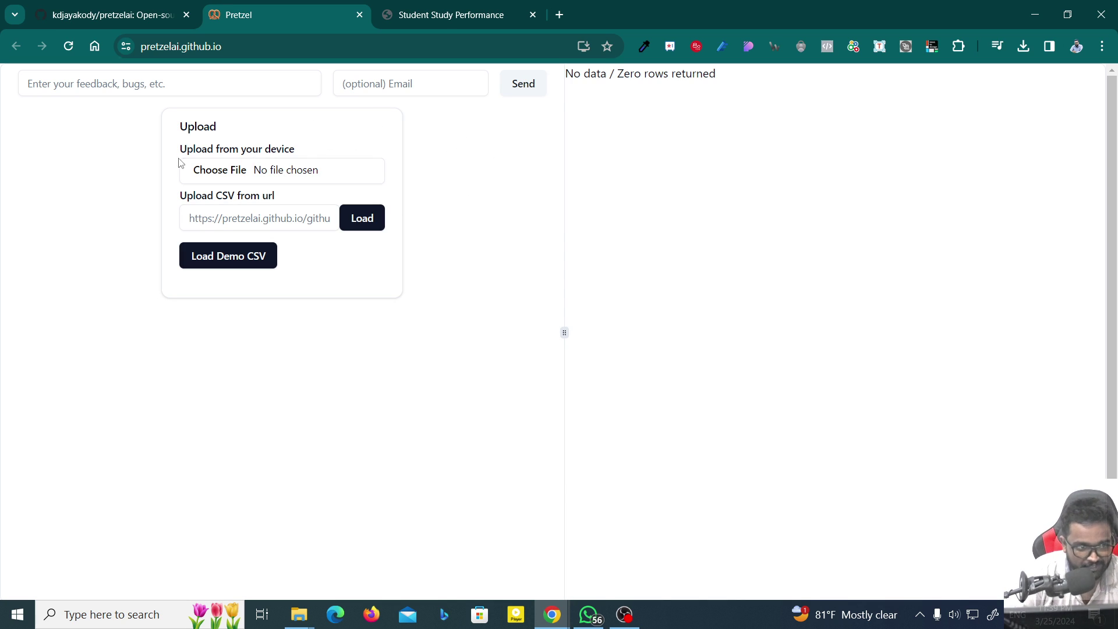
Upload study_performance.csv as the dataset and add an AI Query step.
{"action": "left_click", "coordinate": [207, 174]}
{"action": "left_click", "coordinate": [204, 104]}
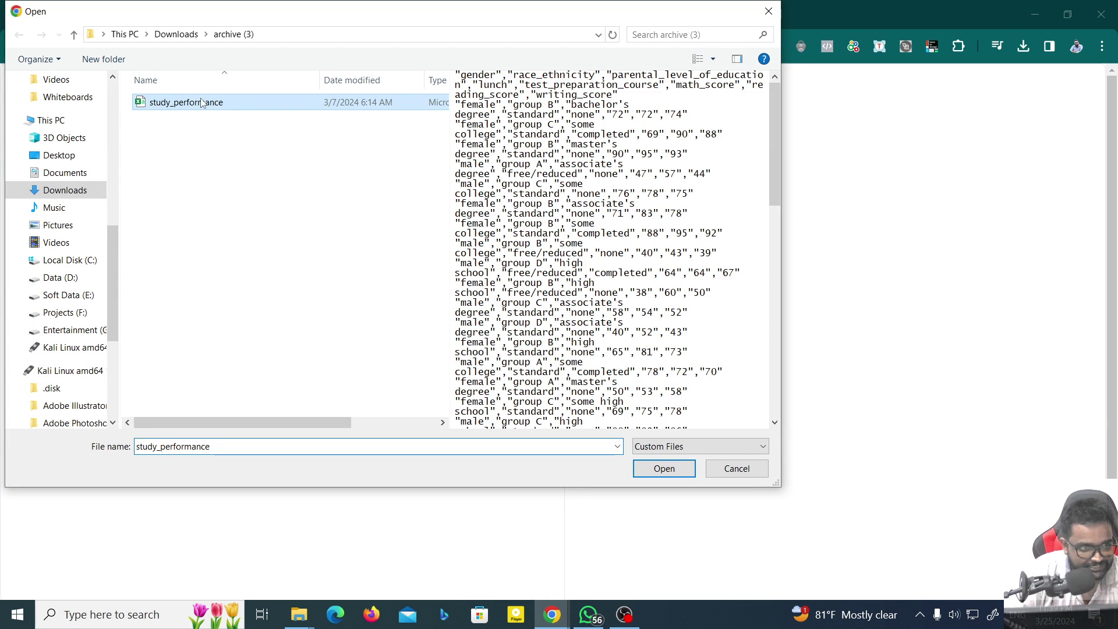
{"action": "double_click", "coordinate": [204, 103]}
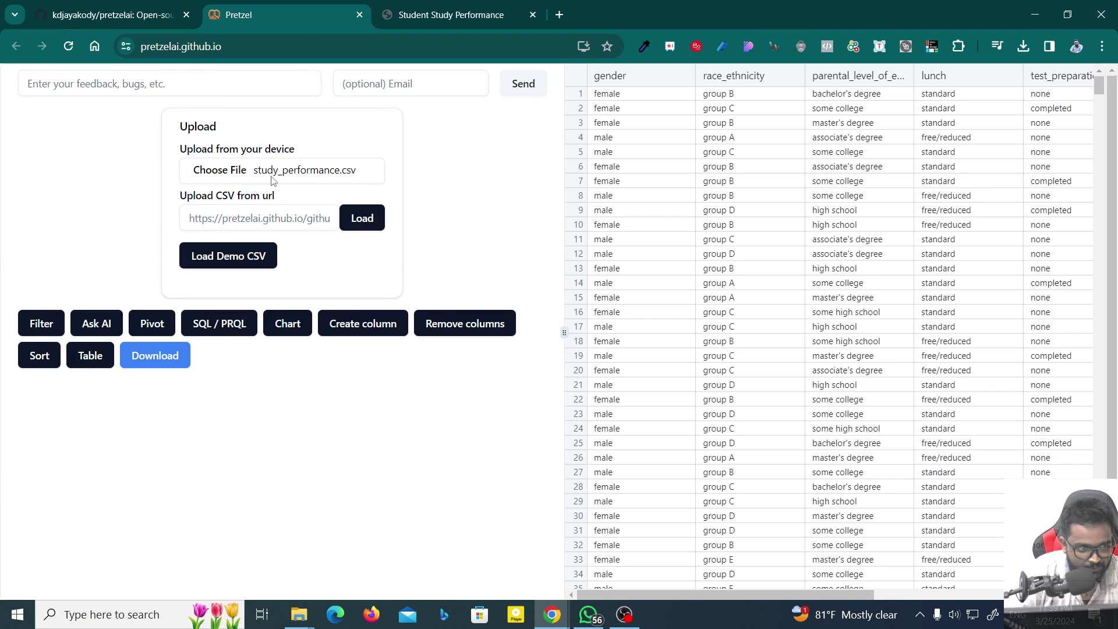
{"action": "left_click", "coordinate": [99, 330]}
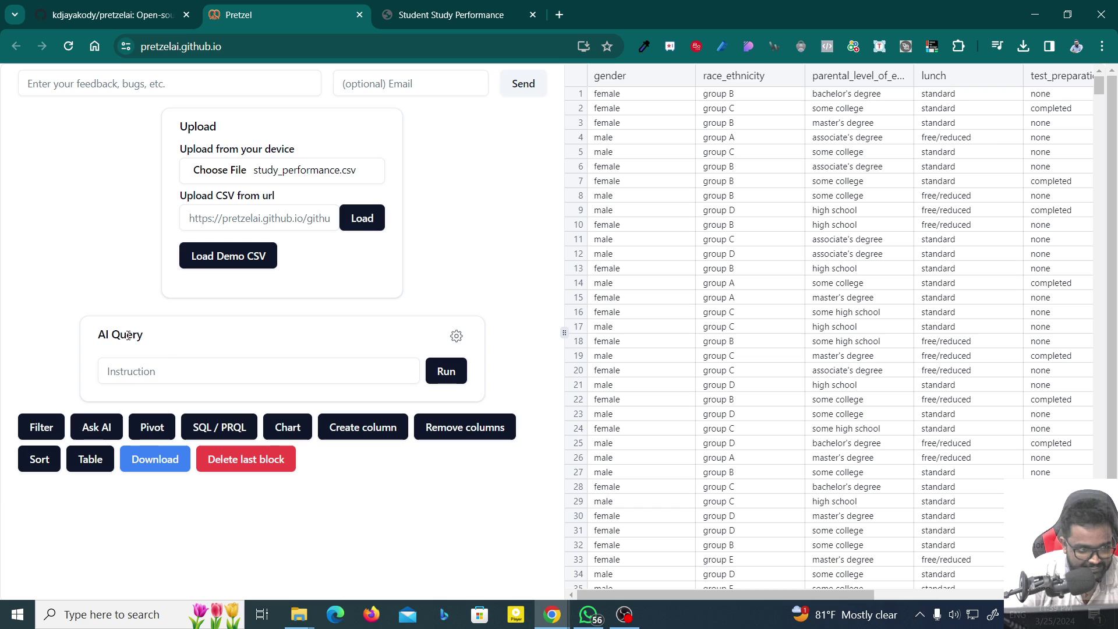
Ask the AI 'Average math_score' and run it, getting 66.09.
{"action": "left_click", "coordinate": [165, 374]}
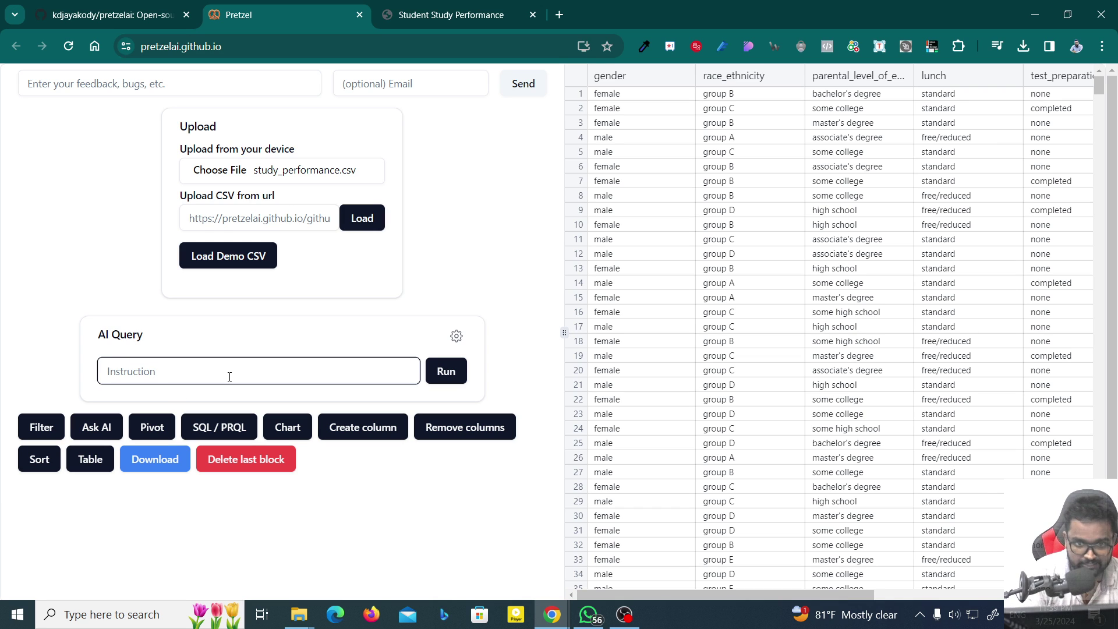
{"action": "type", "text": "Wbl"}
{"action": "key", "text": "BackSpace"}
{"action": "key", "text": "BackSpace"}
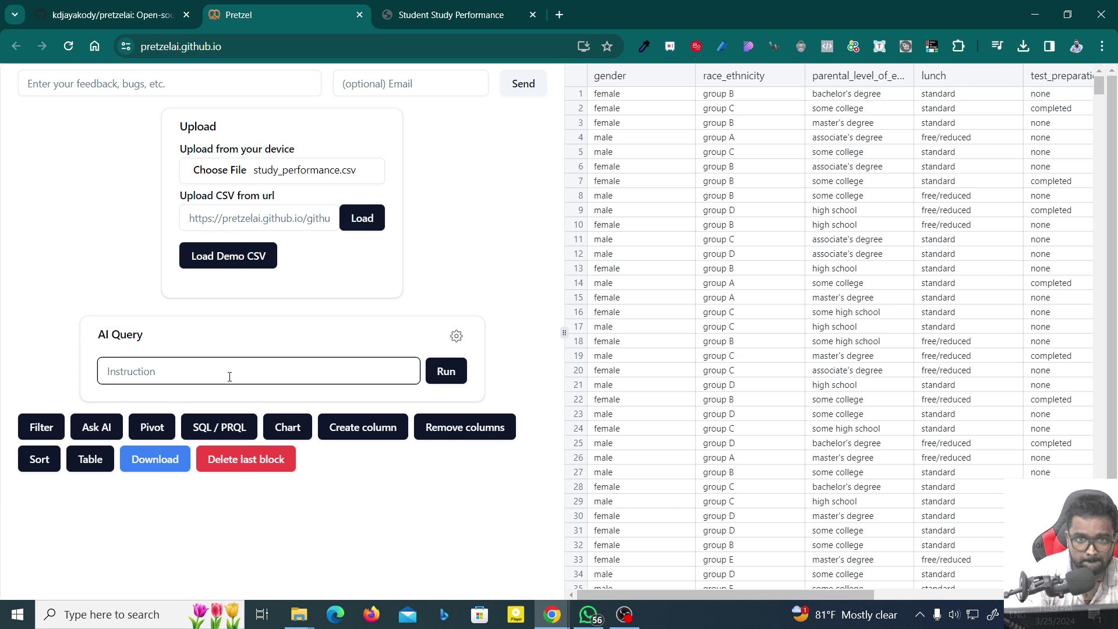
{"action": "scroll", "coordinate": [714, 168], "scroll_direction": "down", "scroll_amount": 5}
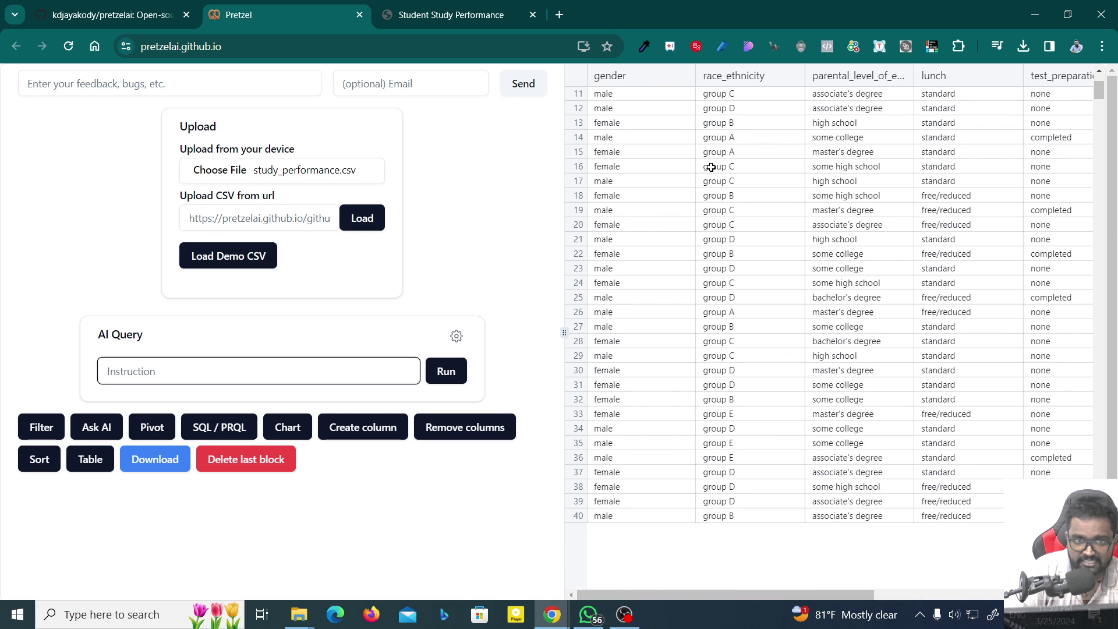
{"action": "scroll", "coordinate": [712, 190], "scroll_direction": "right", "scroll_amount": 3}
{"action": "scroll", "coordinate": [914, 225], "scroll_direction": "up", "scroll_amount": 5}
{"action": "scroll", "coordinate": [885, 163], "scroll_direction": "left", "scroll_amount": 3}
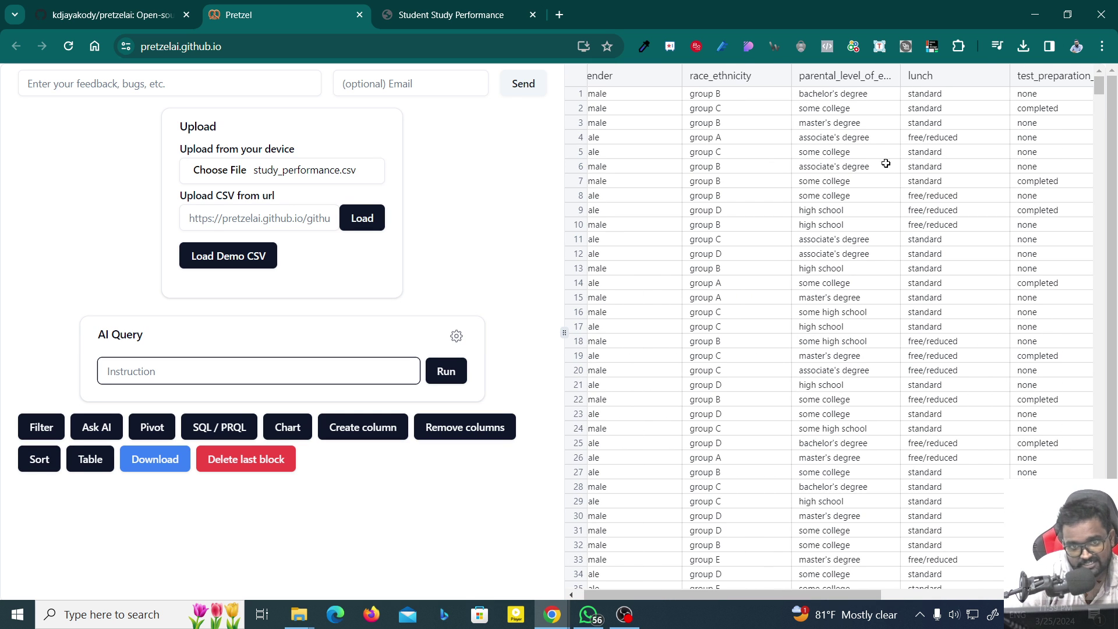
{"action": "scroll", "coordinate": [843, 109], "scroll_direction": "right", "scroll_amount": 2}
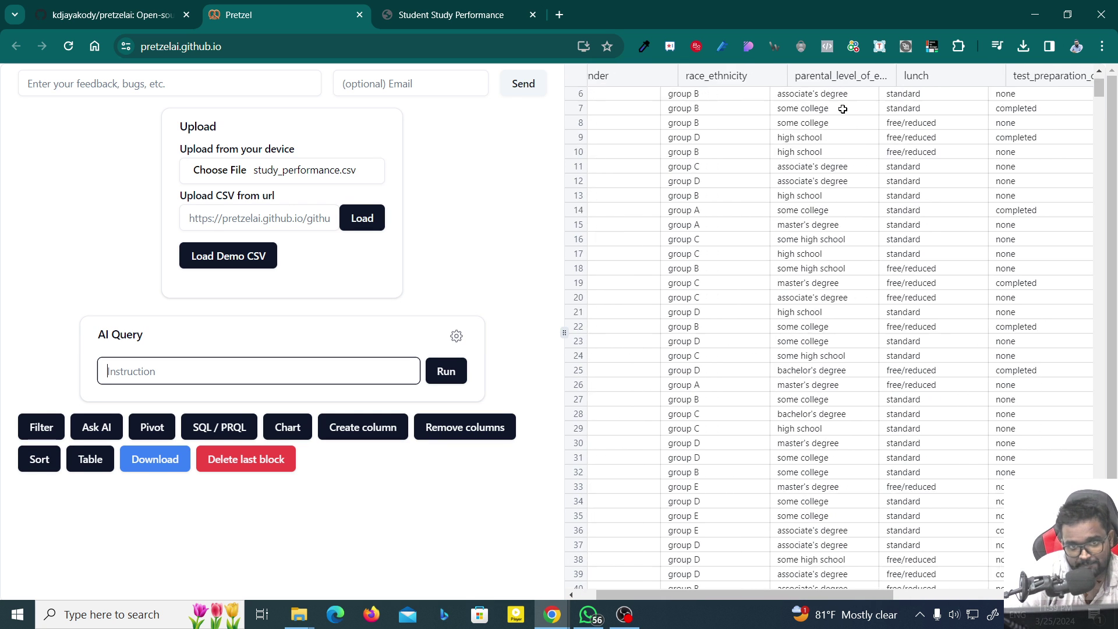
{"action": "scroll", "coordinate": [843, 109], "scroll_direction": "right", "scroll_amount": 2}
{"action": "scroll", "coordinate": [843, 109], "scroll_direction": "left", "scroll_amount": 1}
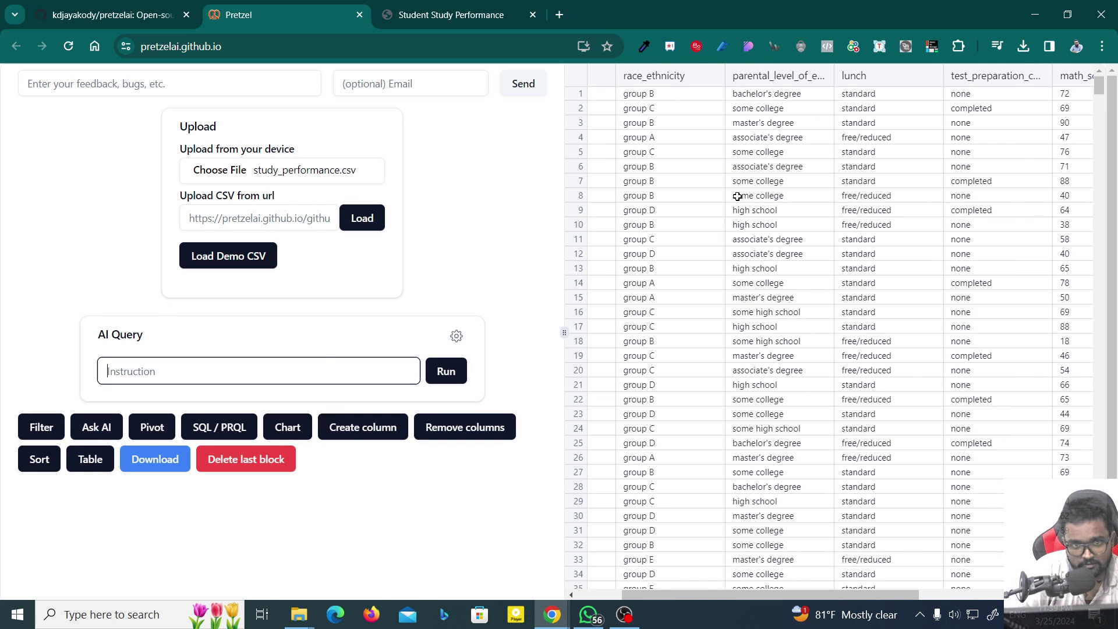
{"action": "scroll", "coordinate": [806, 181], "scroll_direction": "down", "scroll_amount": 4}
{"action": "scroll", "coordinate": [947, 127], "scroll_direction": "right", "scroll_amount": 1}
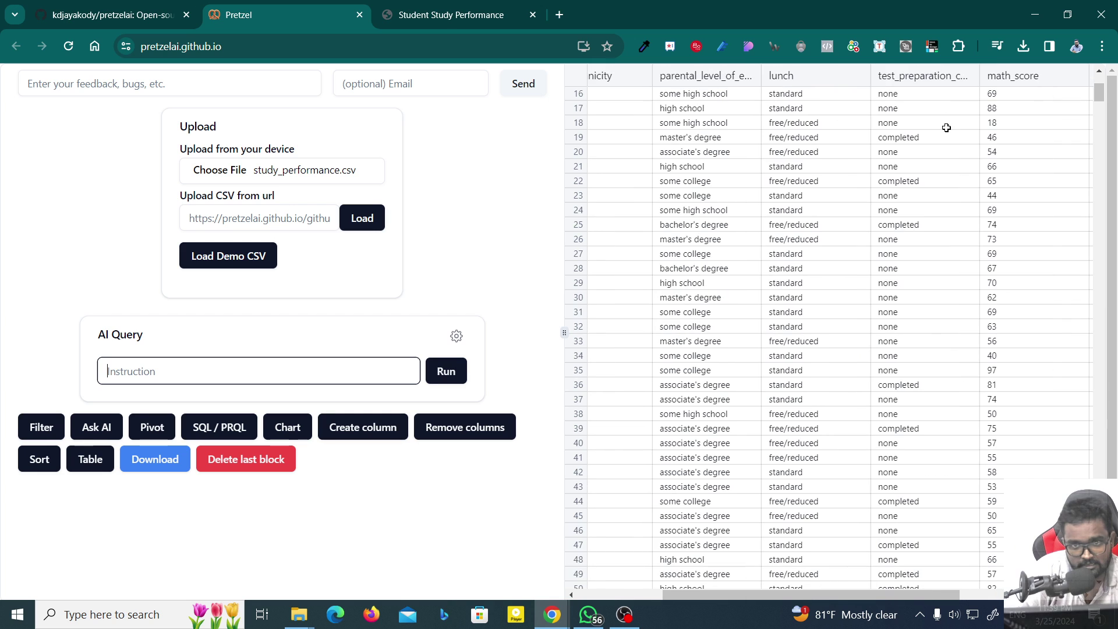
{"action": "type", "text": "Average c"}
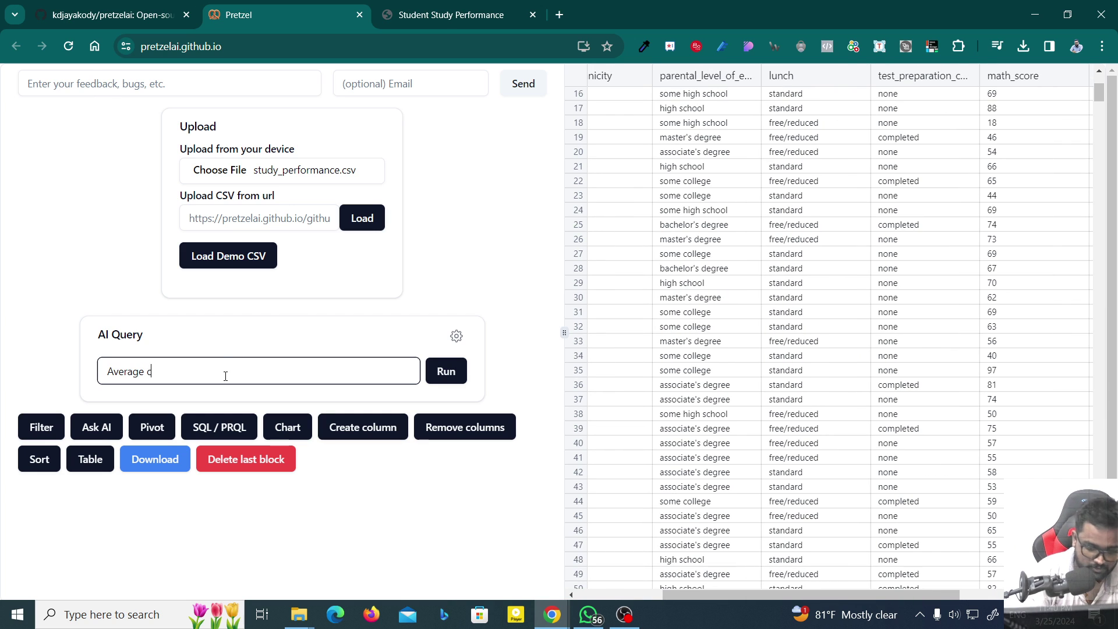
{"action": "type", "text": "lumn"}
{"action": "key", "text": "ctrl+BackSpace"}
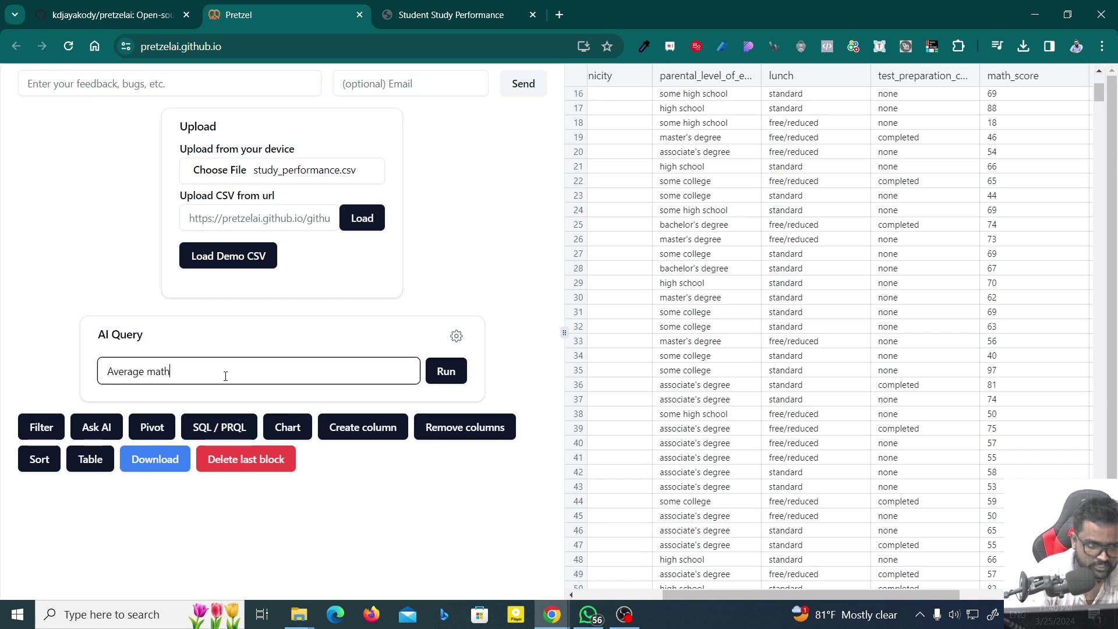
{"action": "type", "text": "ore"}
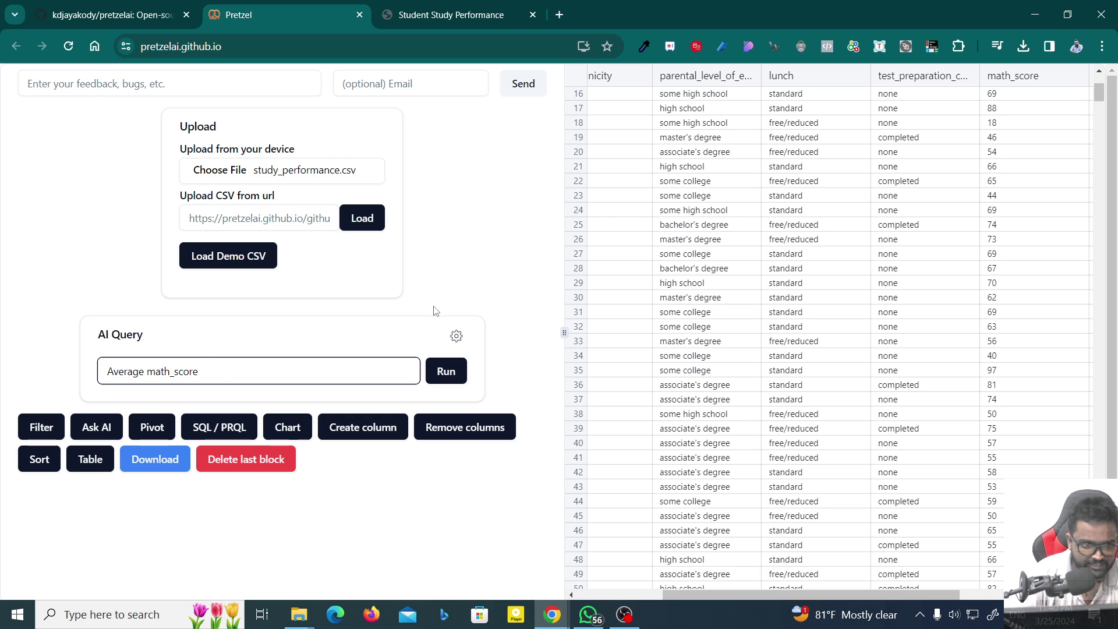
{"action": "left_click", "coordinate": [457, 372]}
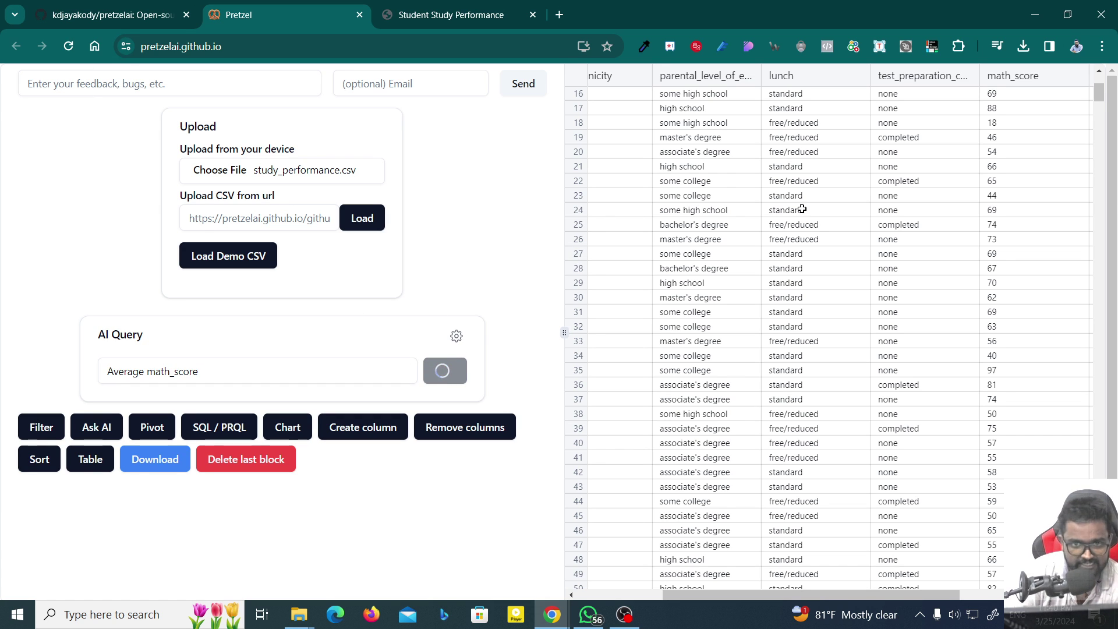
Inspect the generated AVG SQL query and select the old instruction text.
{"action": "scroll", "coordinate": [796, 209], "scroll_direction": "up", "scroll_amount": 4}
{"action": "scroll", "coordinate": [951, 222], "scroll_direction": "up", "scroll_amount": 1}
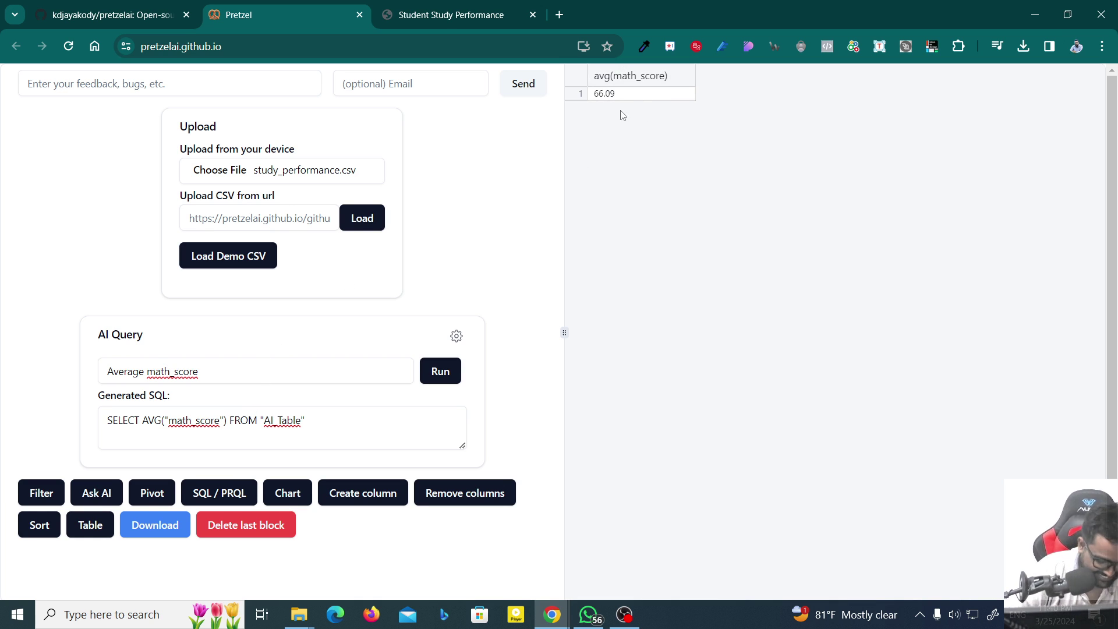
{"action": "left_click", "coordinate": [311, 414]}
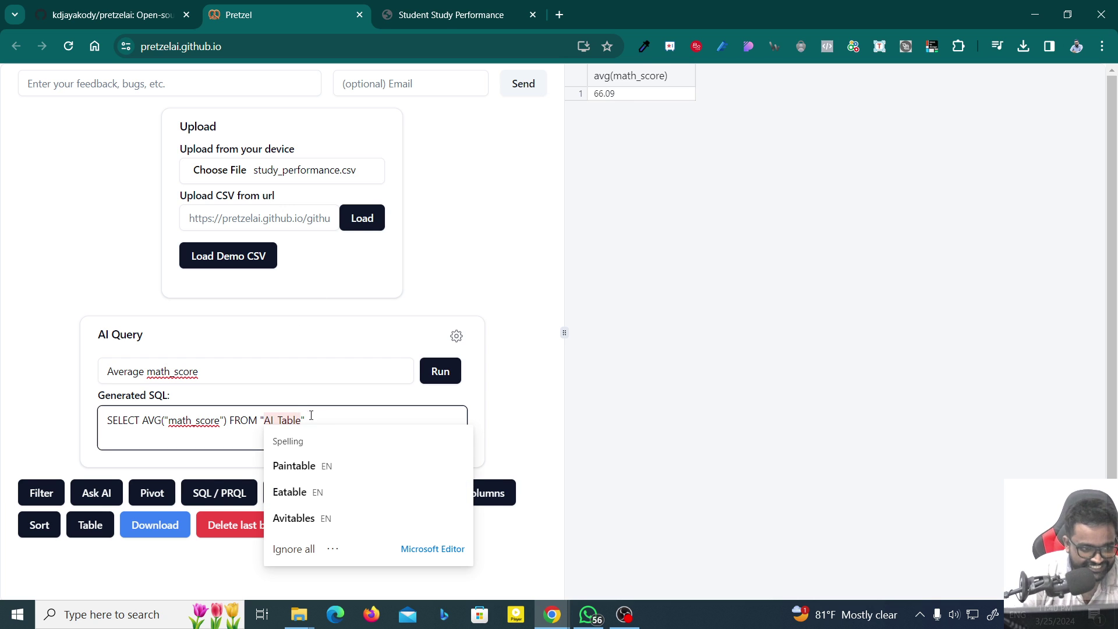
{"action": "left_click", "coordinate": [326, 436]}
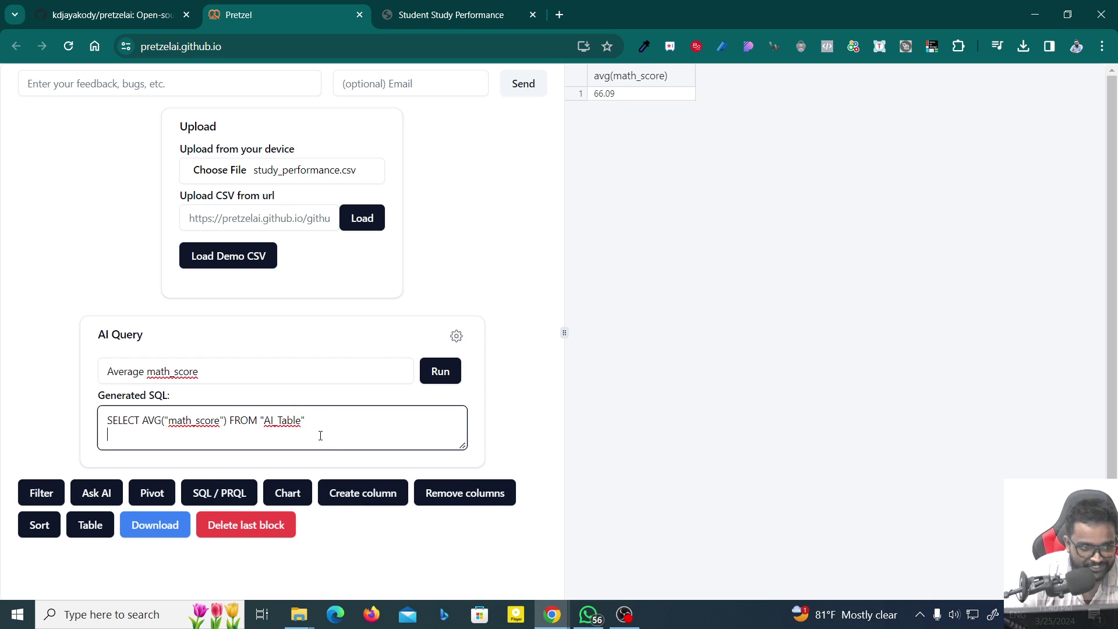
{"action": "left_click", "coordinate": [301, 420]}
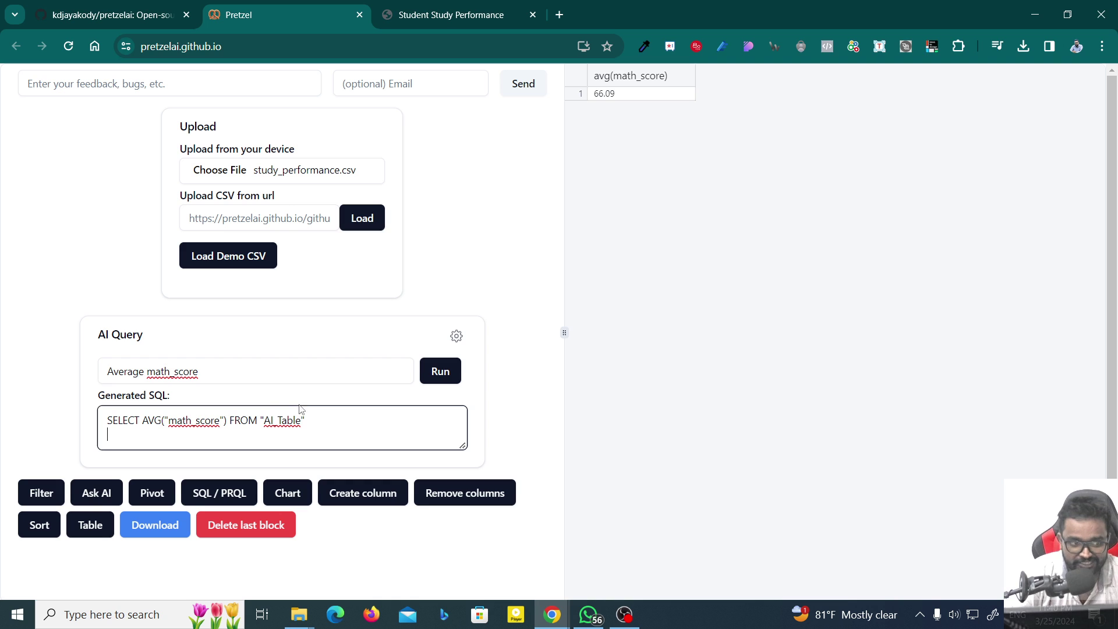
{"action": "left_click_drag", "start_coordinate": [247, 371], "coordinate": [99, 347]}
Ask 'Who is the best student' and review the one student scoring 100 everywhere.
{"action": "type", "text": "Who is the best stud"}
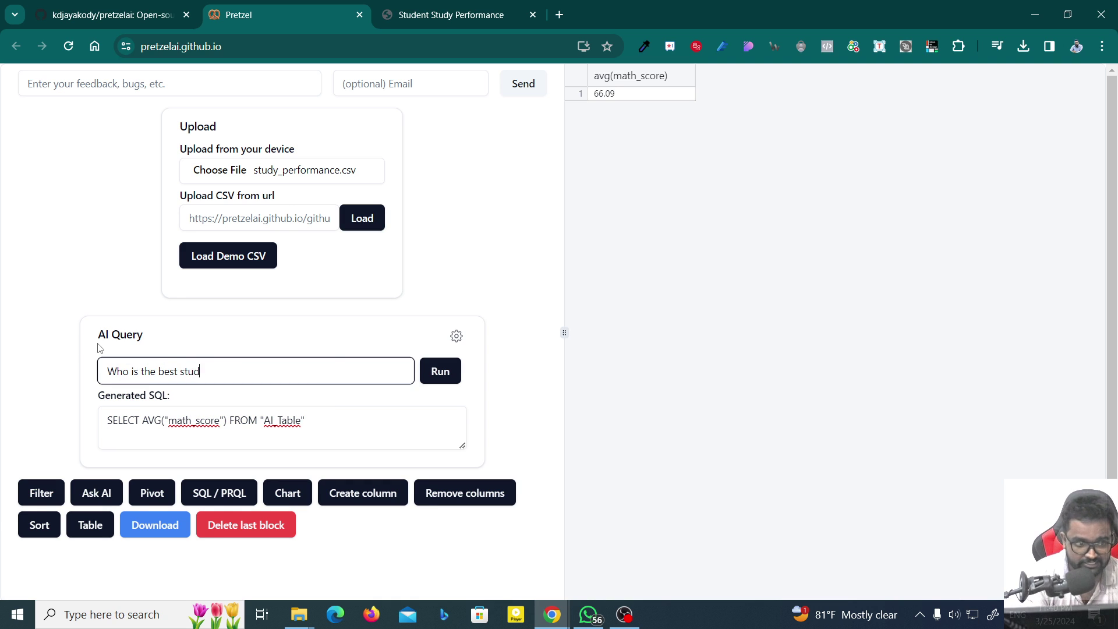
{"action": "type", "text": "ent"}
{"action": "left_click", "coordinate": [435, 372]}
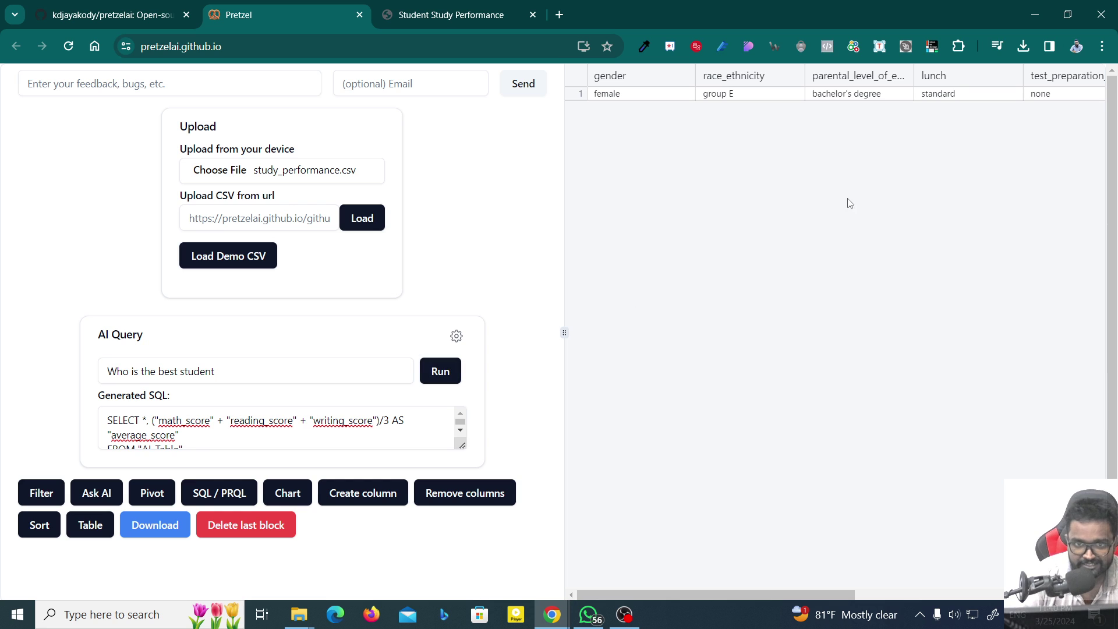
{"action": "left_click_drag", "start_coordinate": [815, 593], "coordinate": [1054, 594]}
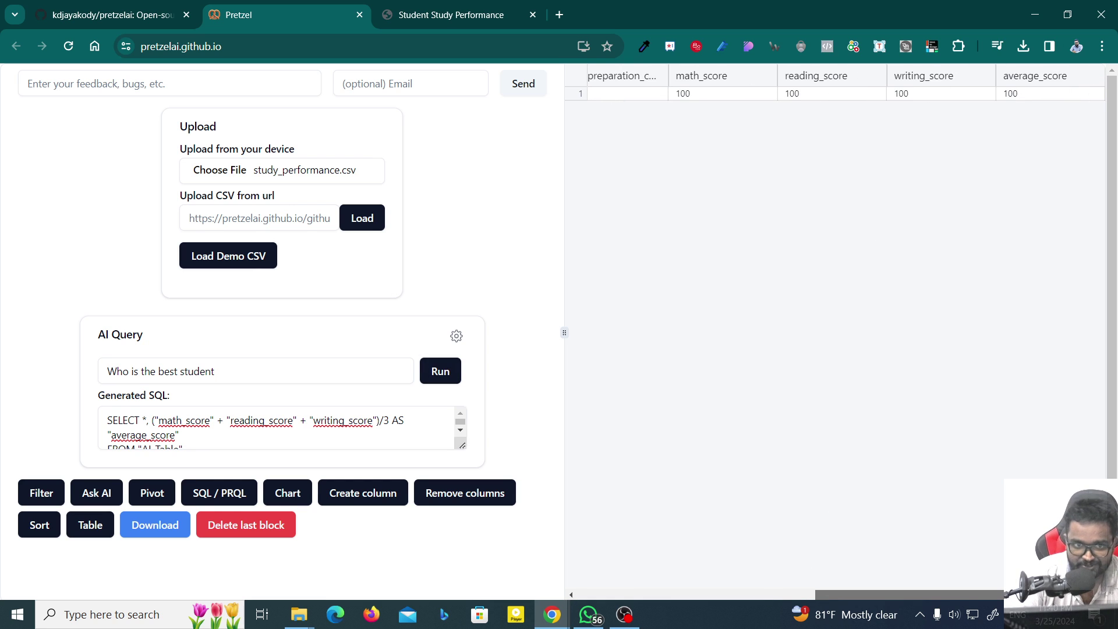
{"action": "left_click_drag", "start_coordinate": [1054, 594], "coordinate": [612, 510]}
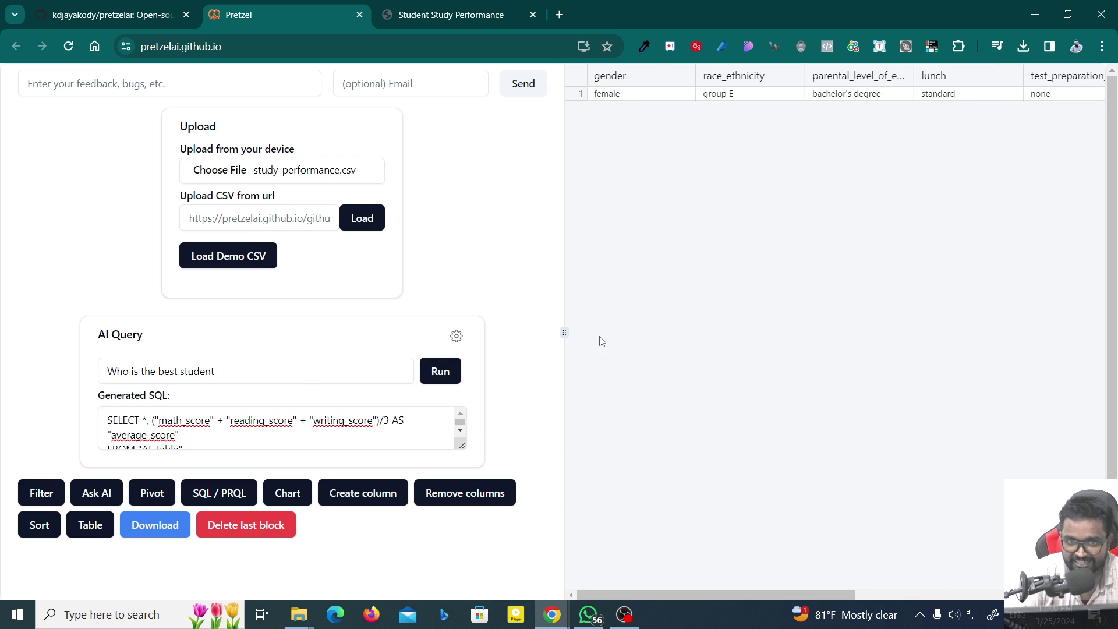
{"action": "double_click", "coordinate": [172, 371]}
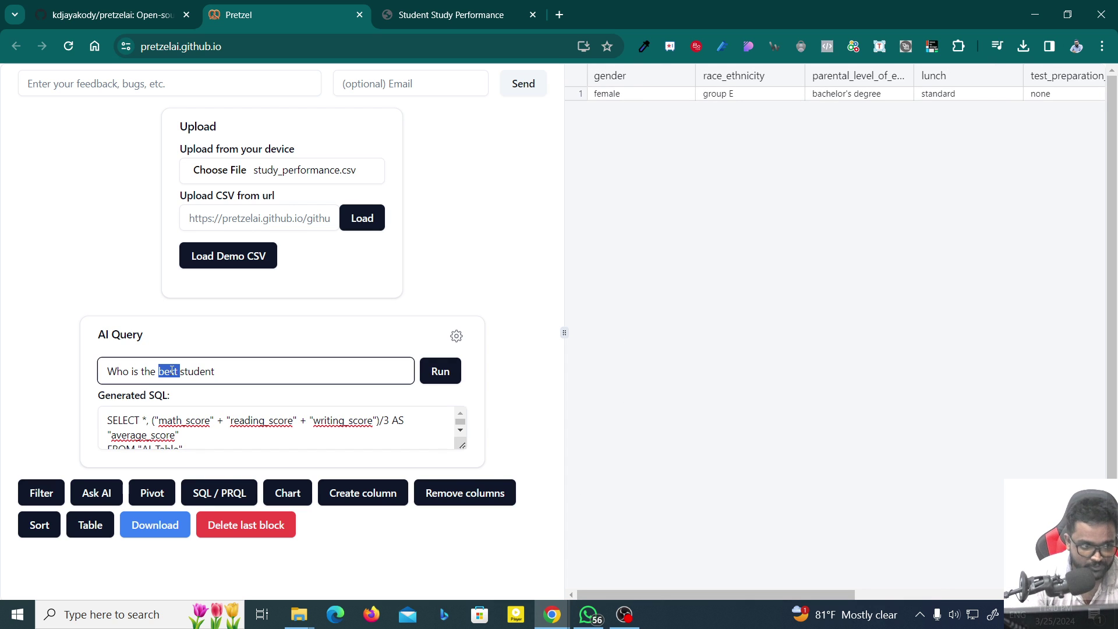
{"action": "type", "text": "wors"}
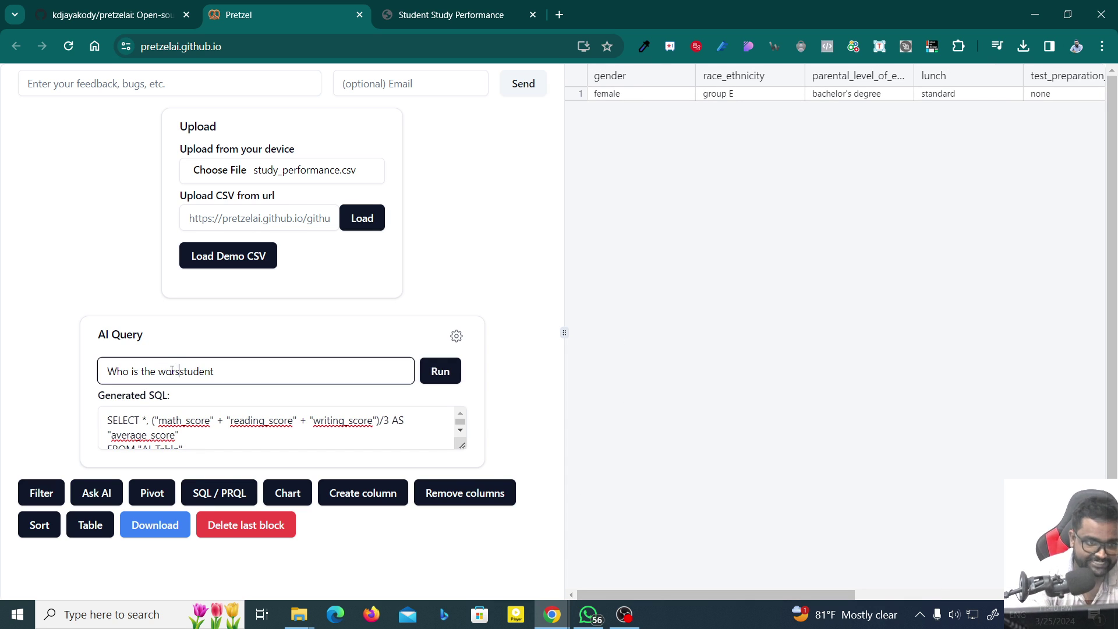
{"action": "type", "text": "t"}
{"action": "left_click", "coordinate": [437, 371]}
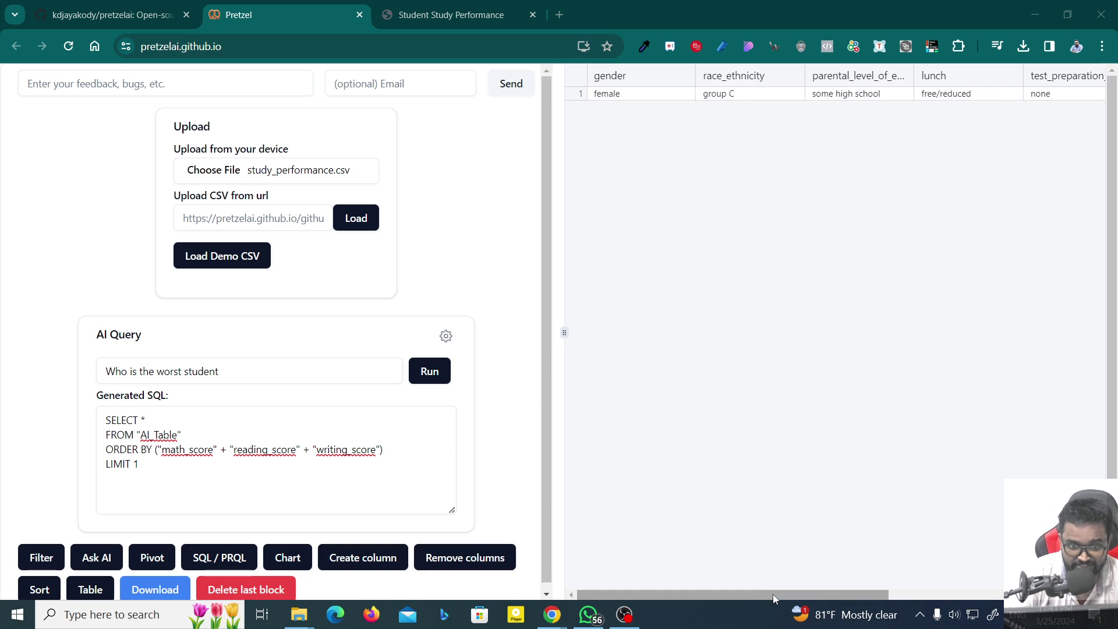
{"action": "left_click_drag", "start_coordinate": [763, 598], "coordinate": [968, 595]}
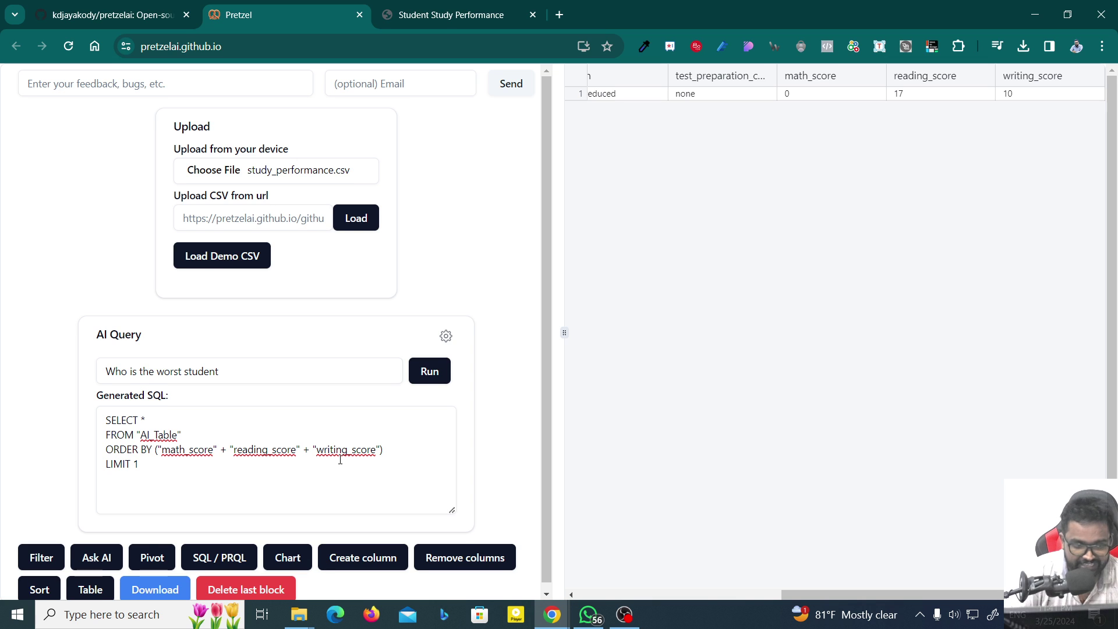
{"action": "scroll", "coordinate": [327, 427], "scroll_direction": "down", "scroll_amount": 1}
{"action": "scroll", "coordinate": [315, 443], "scroll_direction": "down", "scroll_amount": 1}
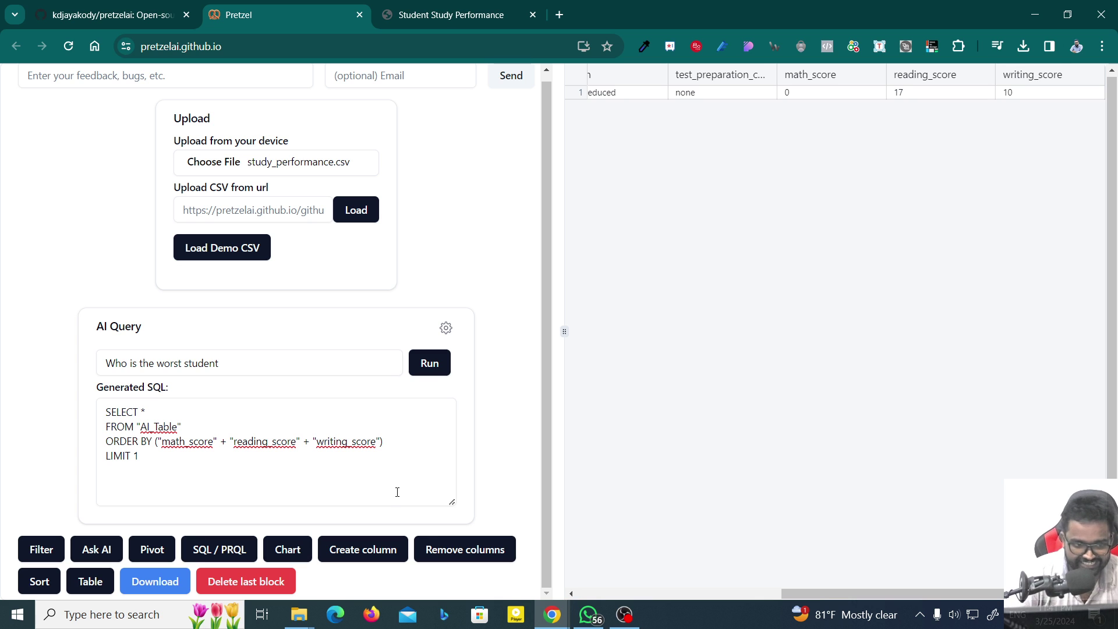
Add a Create column step and begin filling in its name and formula.
{"action": "left_click", "coordinate": [360, 550]}
{"action": "scroll", "coordinate": [344, 466], "scroll_direction": "down", "scroll_amount": 3}
{"action": "left_click", "coordinate": [152, 427]}
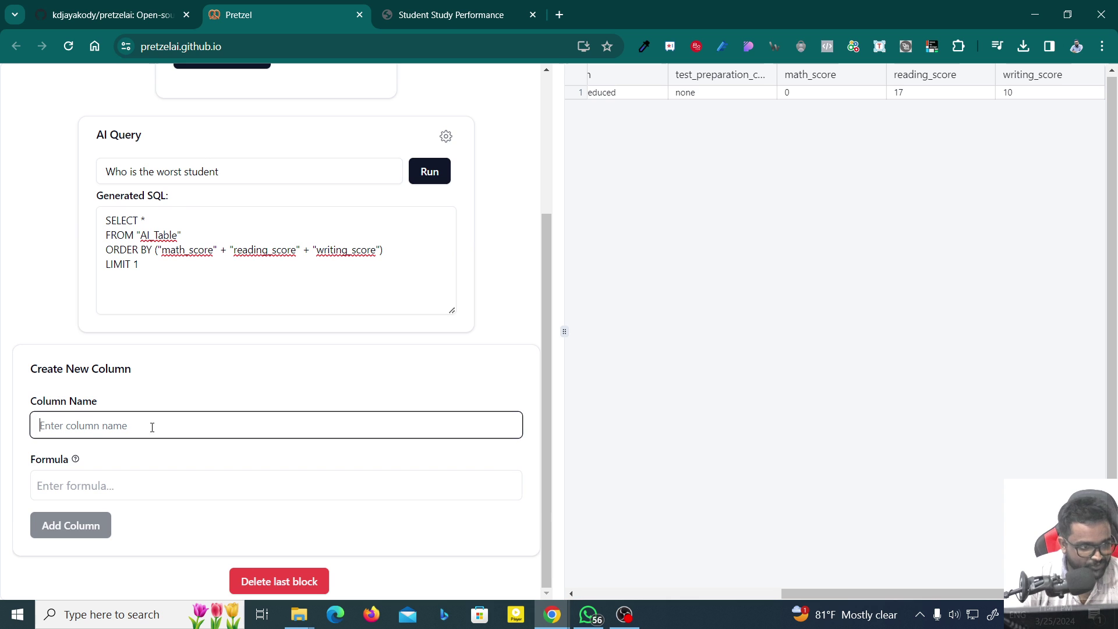
{"action": "left_click", "coordinate": [61, 494]}
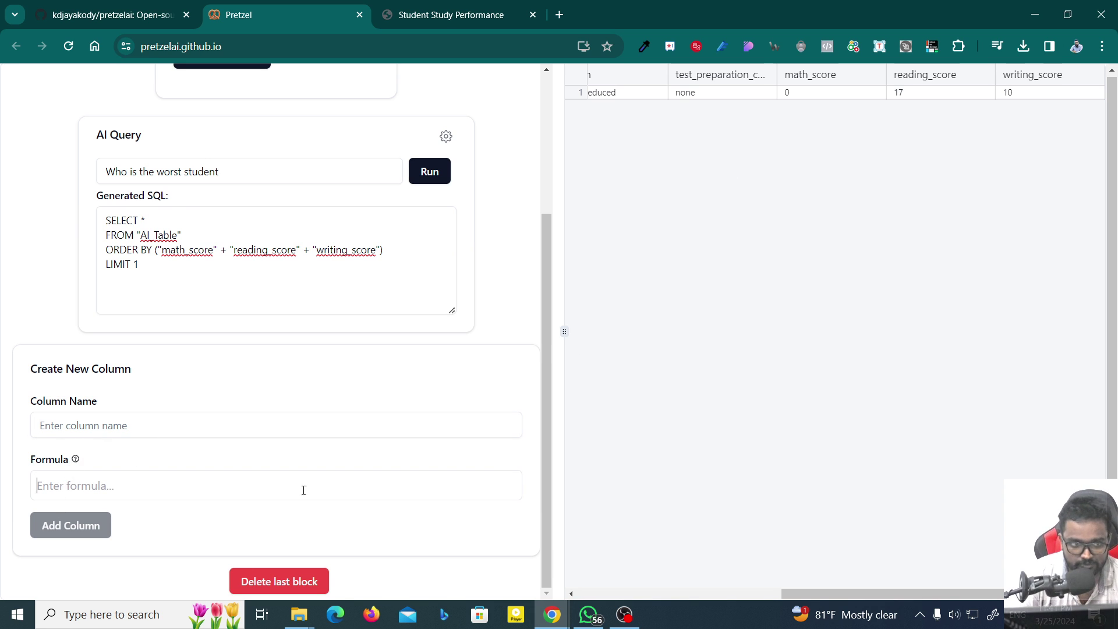
{"action": "scroll", "coordinate": [303, 489], "scroll_direction": "up", "scroll_amount": 2}
Clear the old AI Query instruction and its generated SQL.
{"action": "left_click", "coordinate": [250, 381]}
{"action": "left_click", "coordinate": [249, 316]}
{"action": "key", "text": "ctrl+a"}
{"action": "key", "text": "BackSpace"}
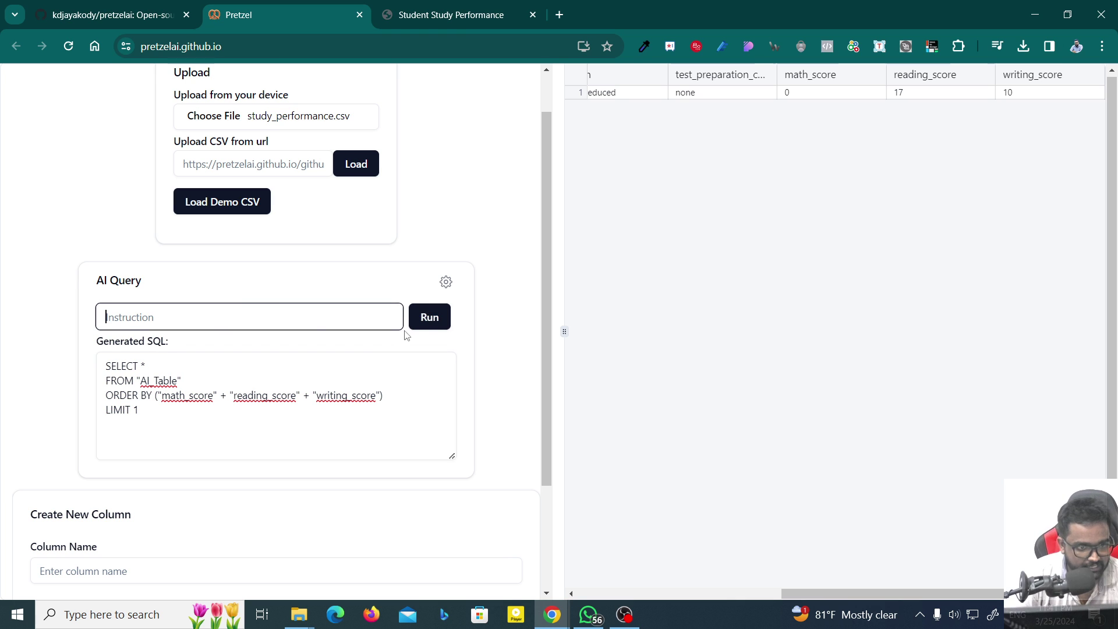
{"action": "left_click", "coordinate": [254, 381]}
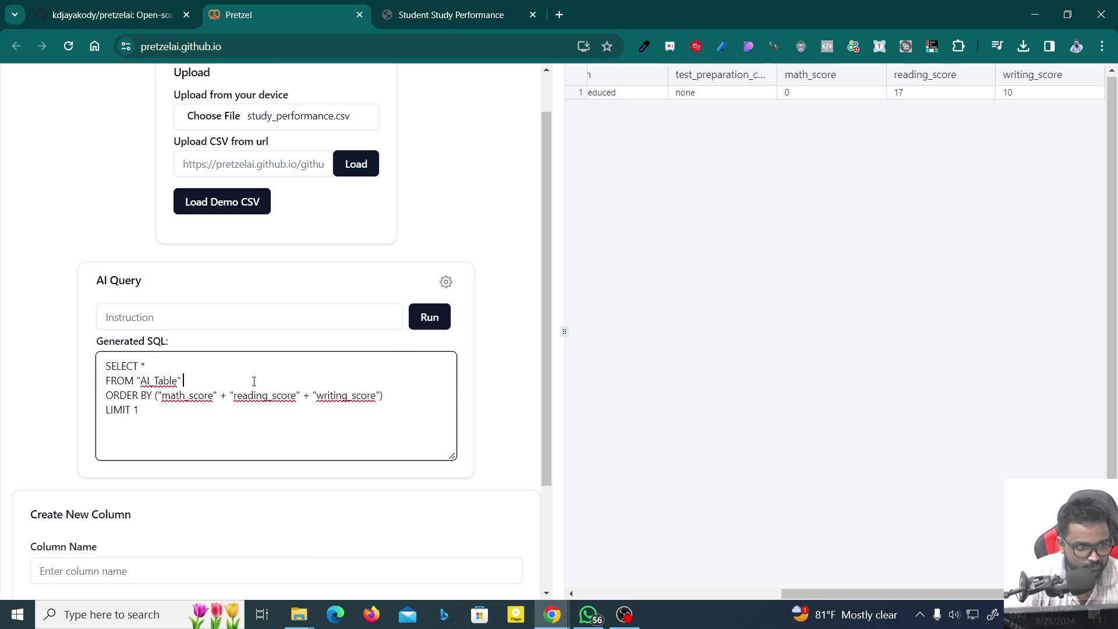
{"action": "key", "text": "ctrl+a"}
{"action": "key", "text": "BackSpace"}
{"action": "left_click", "coordinate": [430, 317]}
Delete the unused Create column step.
{"action": "scroll", "coordinate": [463, 310], "scroll_direction": "up", "scroll_amount": 1}
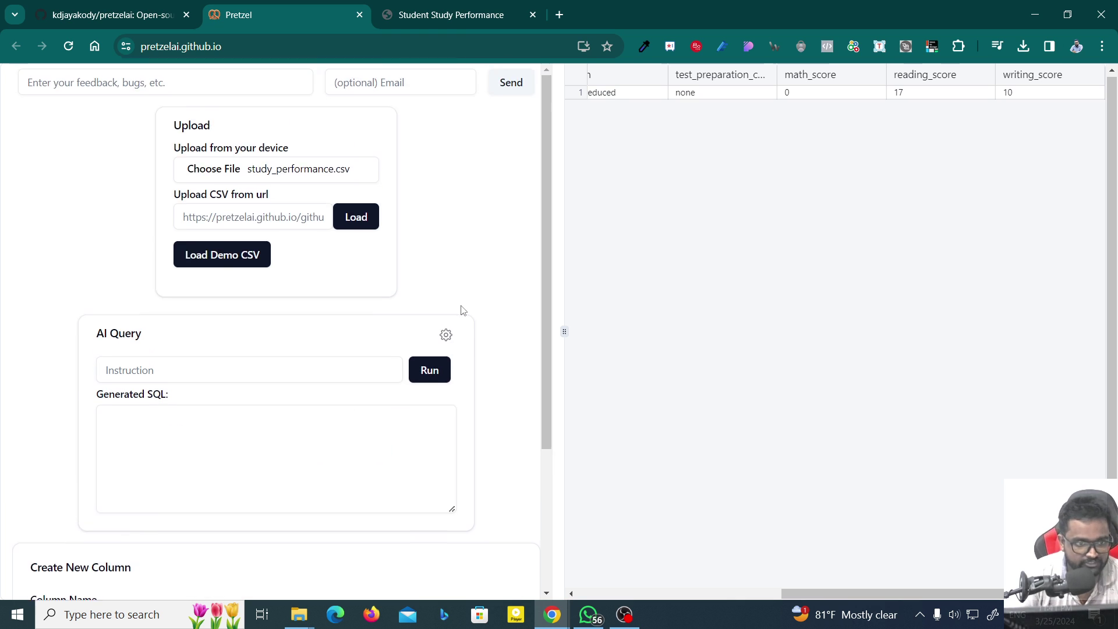
{"action": "scroll", "coordinate": [459, 310], "scroll_direction": "down", "scroll_amount": 3}
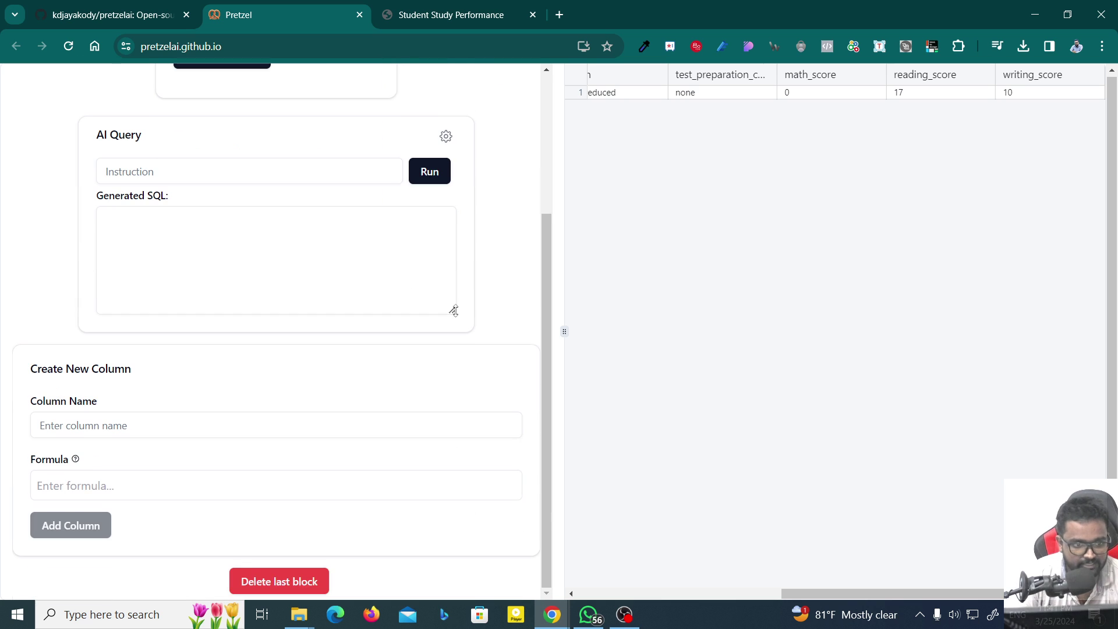
{"action": "left_click", "coordinate": [307, 582]}
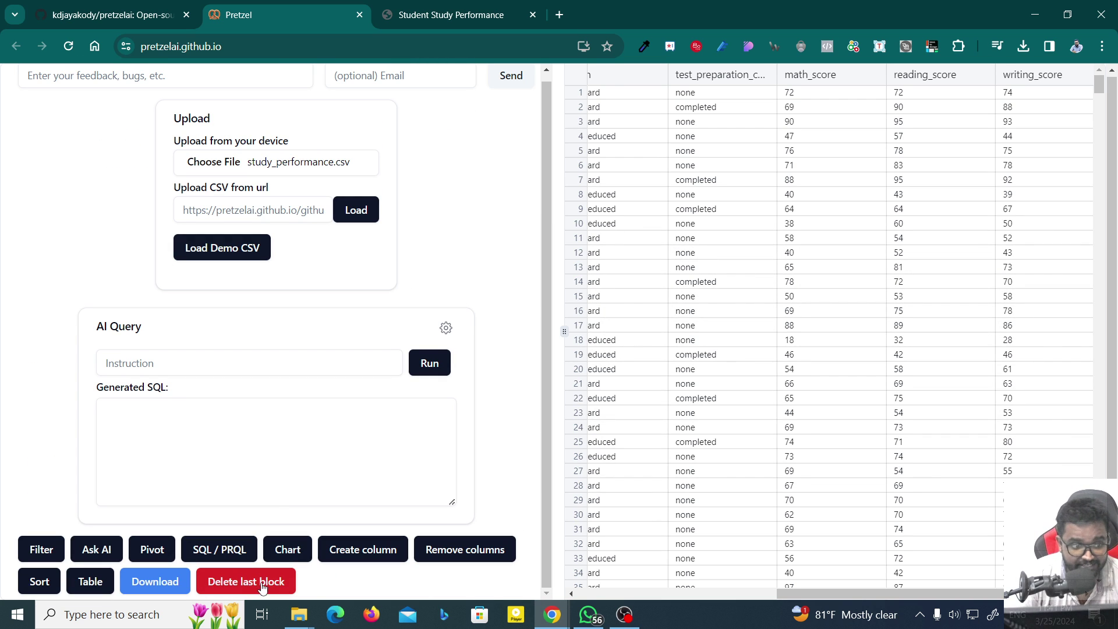
{"action": "scroll", "coordinate": [791, 300], "scroll_direction": "down", "scroll_amount": 3}
{"action": "scroll", "coordinate": [808, 304], "scroll_direction": "down", "scroll_amount": 7}
{"action": "scroll", "coordinate": [809, 297], "scroll_direction": "up", "scroll_amount": 10}
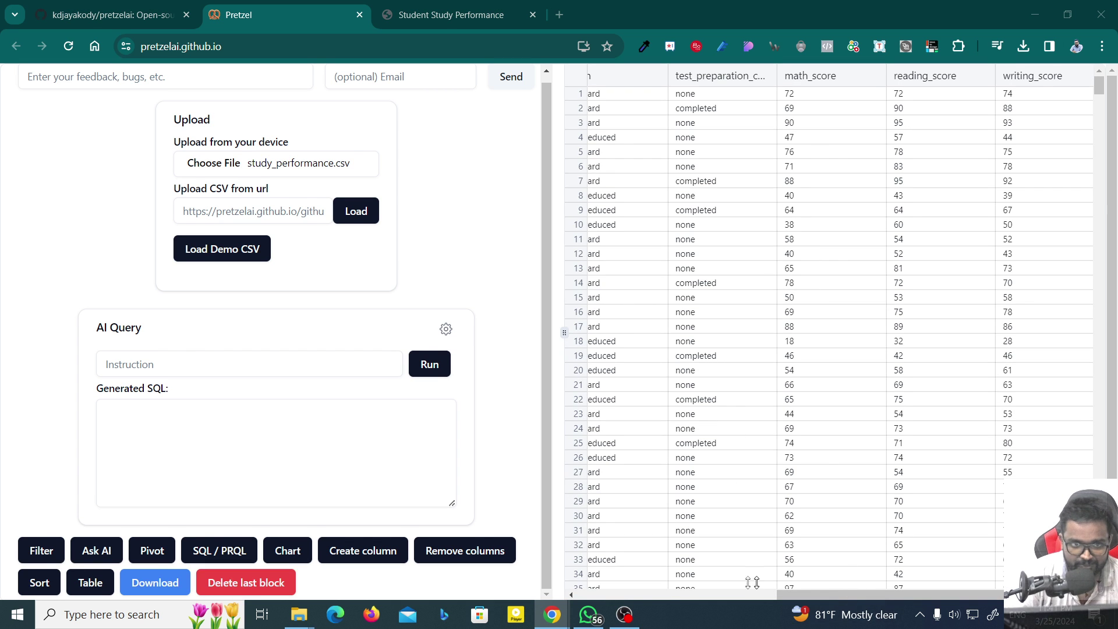
{"action": "scroll", "coordinate": [660, 569], "scroll_direction": "left", "scroll_amount": 1}
{"action": "scroll", "coordinate": [660, 569], "scroll_direction": "left", "scroll_amount": 3}
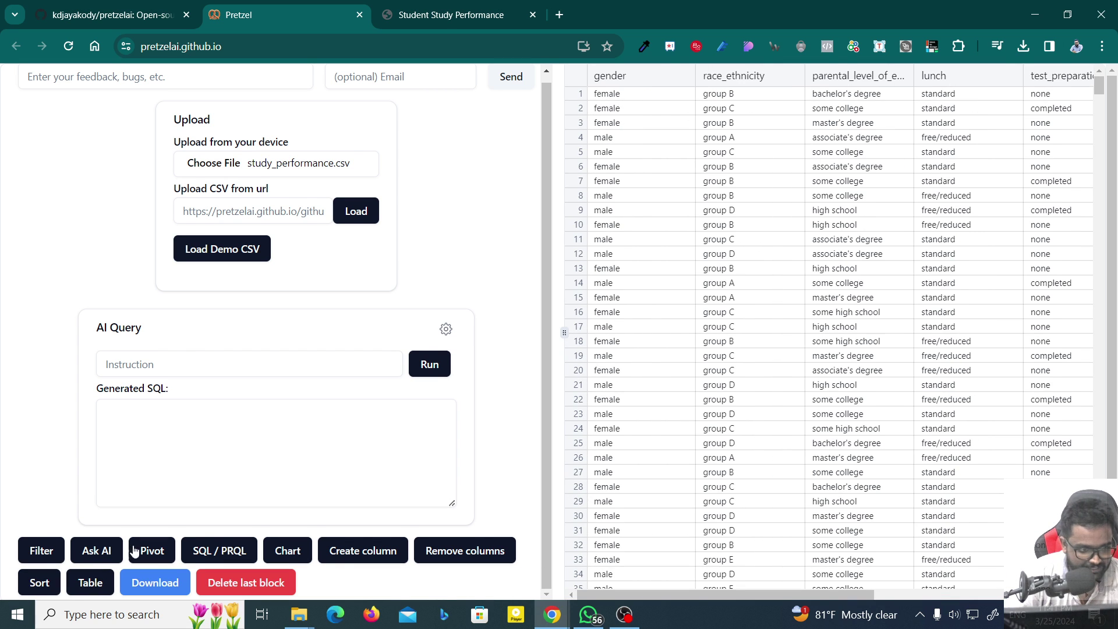
Add and remove a custom query step, then delete the AI Query step.
{"action": "left_click", "coordinate": [204, 550]}
{"action": "left_click", "coordinate": [209, 448]}
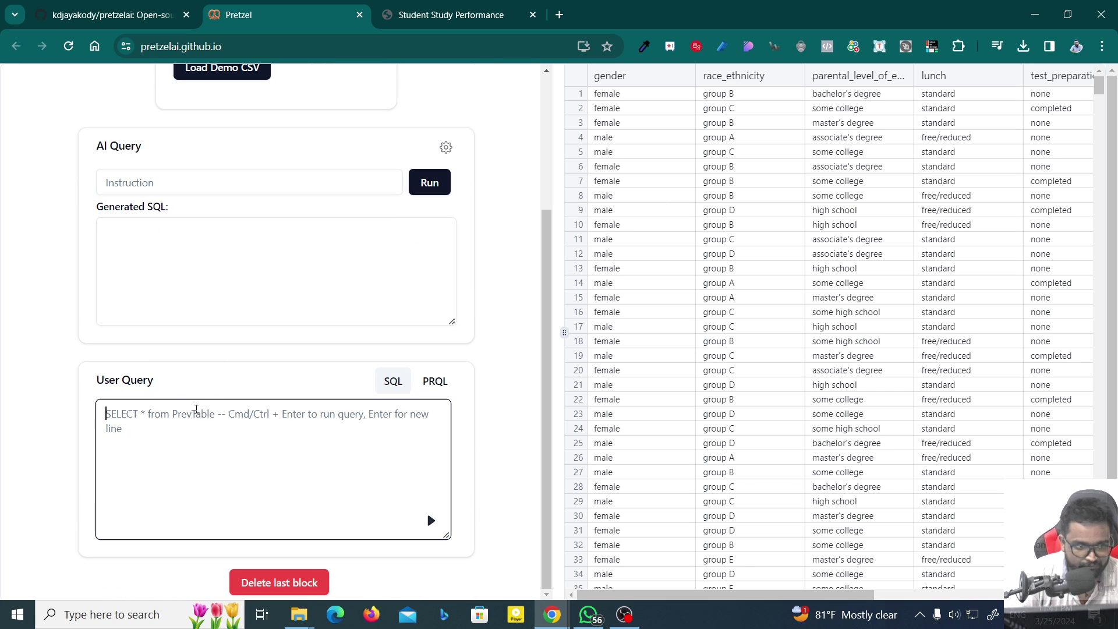
{"action": "left_click", "coordinate": [541, 459]}
{"action": "scroll", "coordinate": [541, 459], "scroll_direction": "up", "scroll_amount": 3}
{"action": "scroll", "coordinate": [349, 408], "scroll_direction": "down", "scroll_amount": 3}
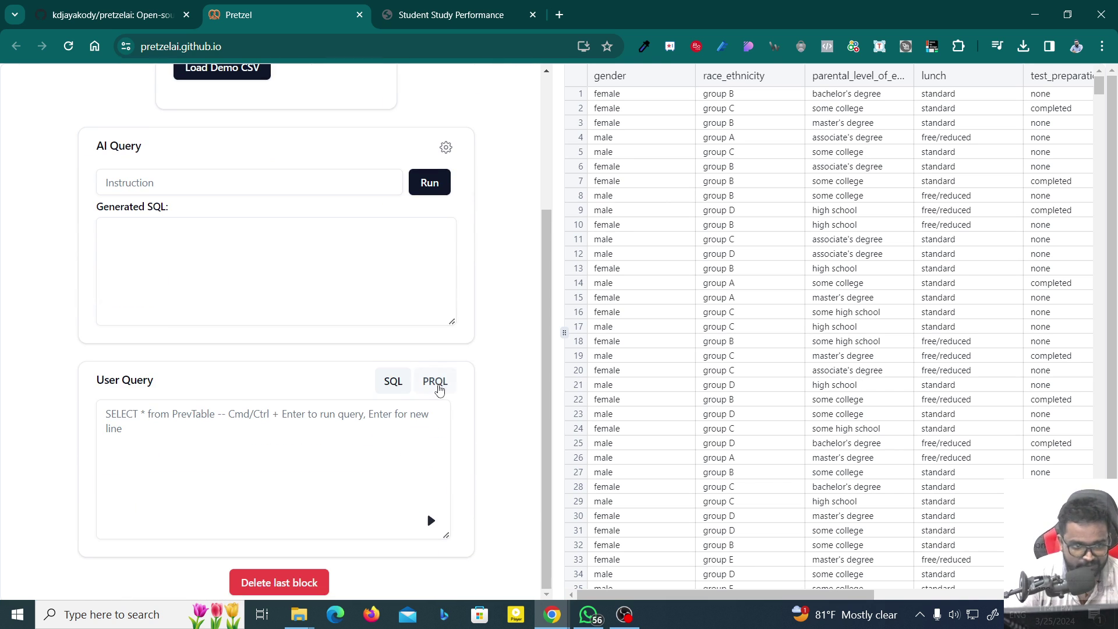
{"action": "left_click", "coordinate": [303, 580]}
{"action": "left_click", "coordinate": [104, 478]}
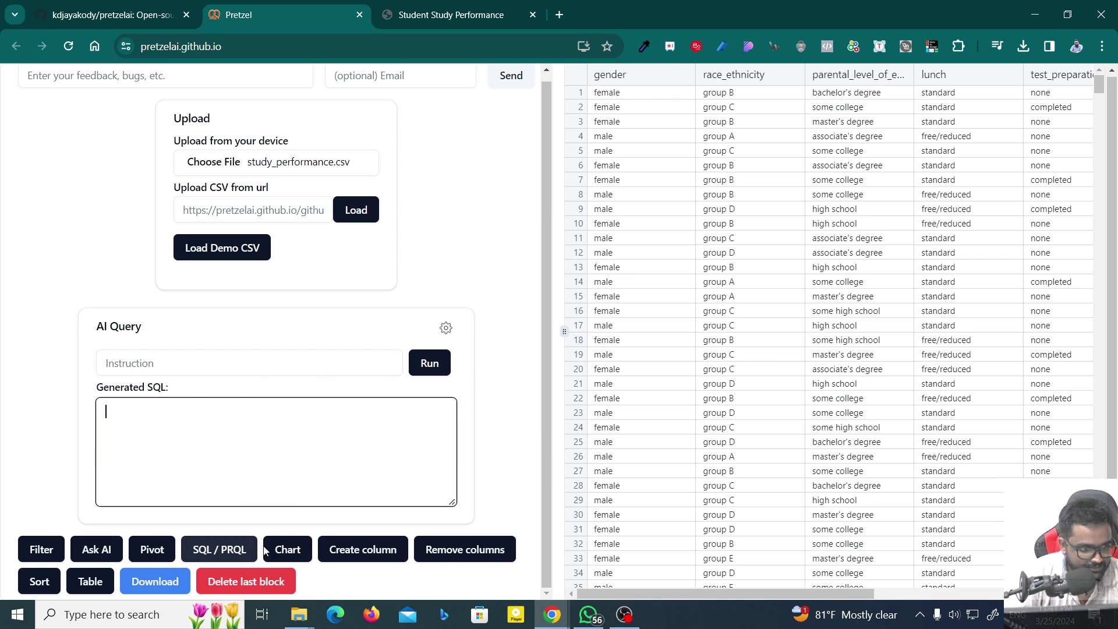
{"action": "left_click", "coordinate": [244, 581]}
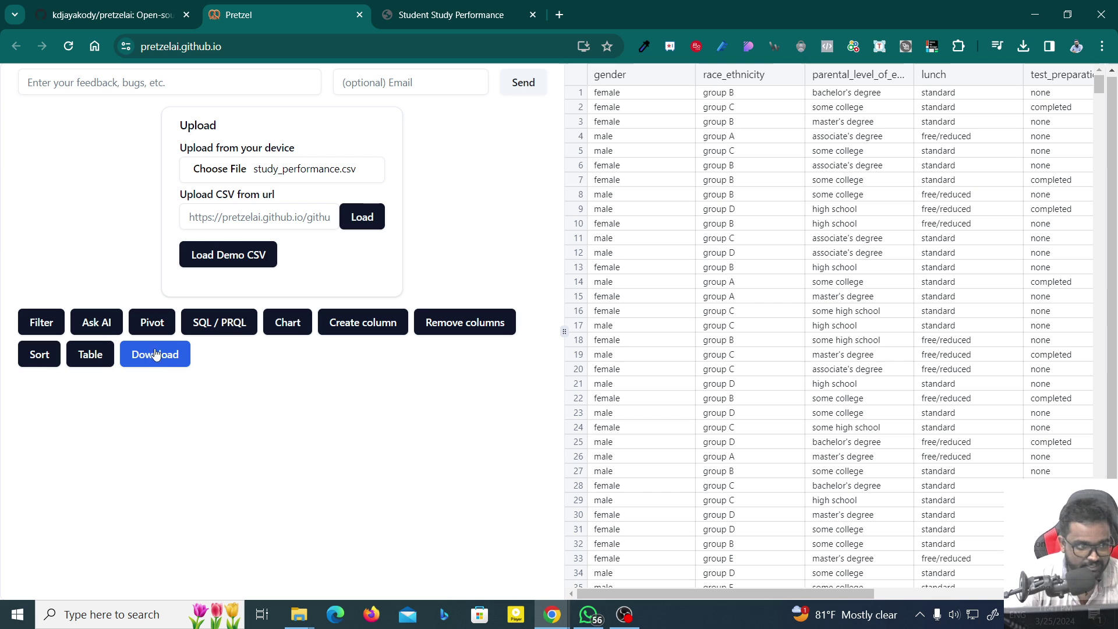
Add a filter keeping only rows where gender Equals female.
{"action": "left_click", "coordinate": [60, 324]}
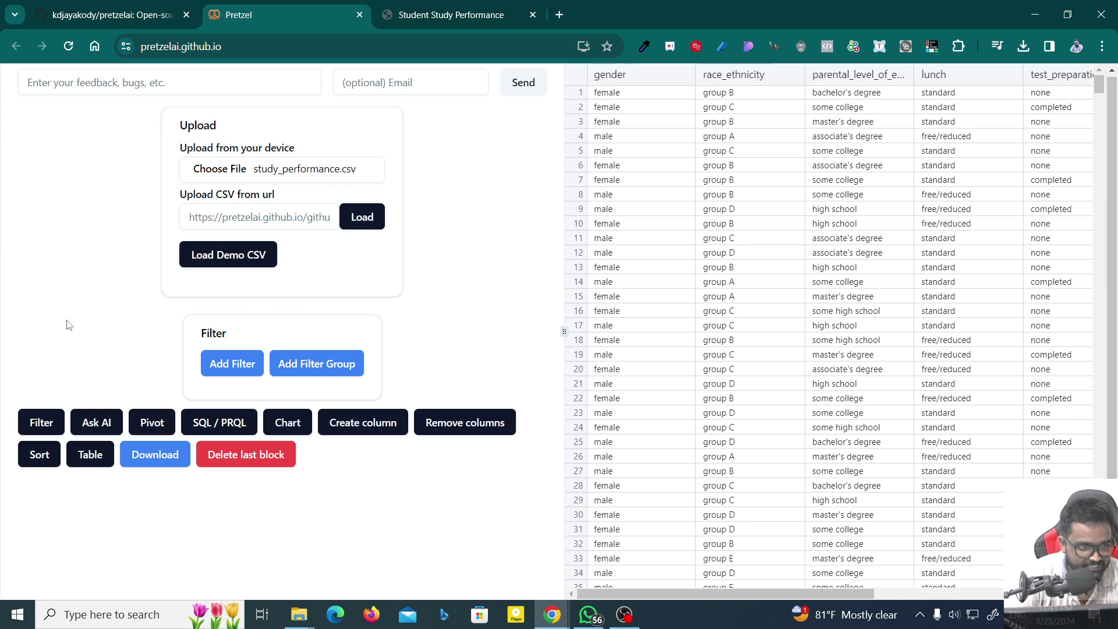
{"action": "left_click", "coordinate": [208, 355]}
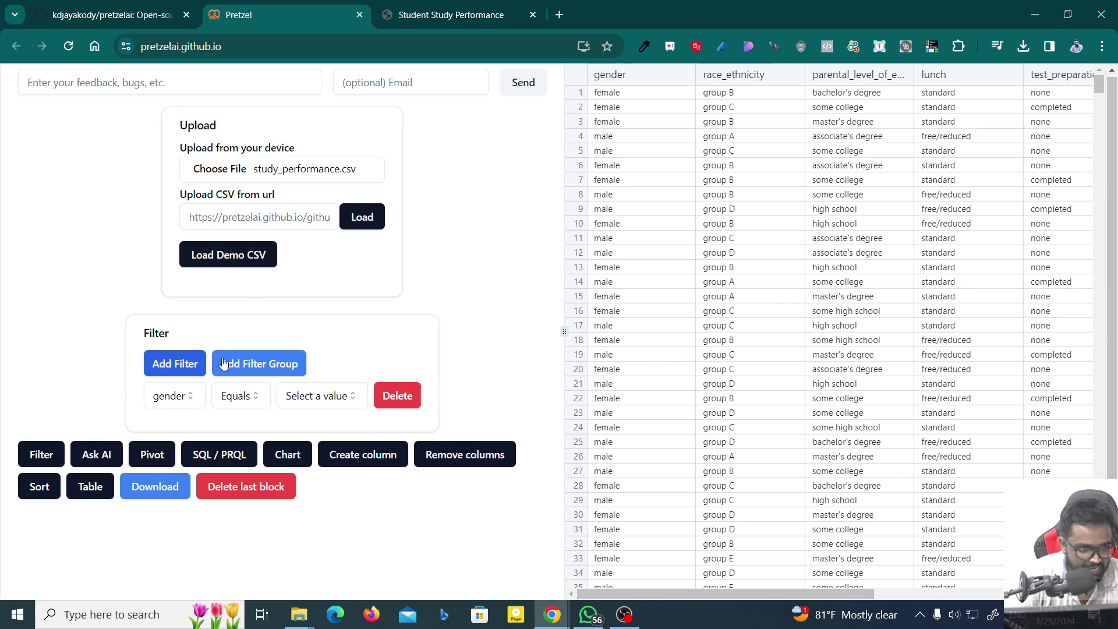
{"action": "left_click", "coordinate": [170, 396]}
{"action": "left_click", "coordinate": [169, 201]}
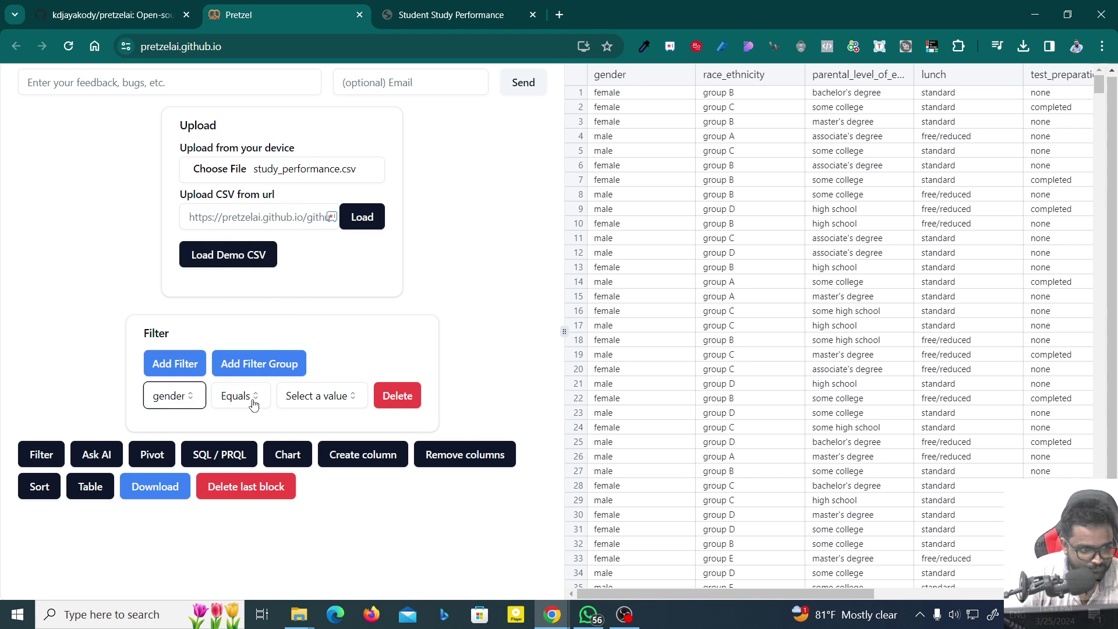
{"action": "left_click", "coordinate": [252, 398]}
{"action": "left_click", "coordinate": [336, 401]}
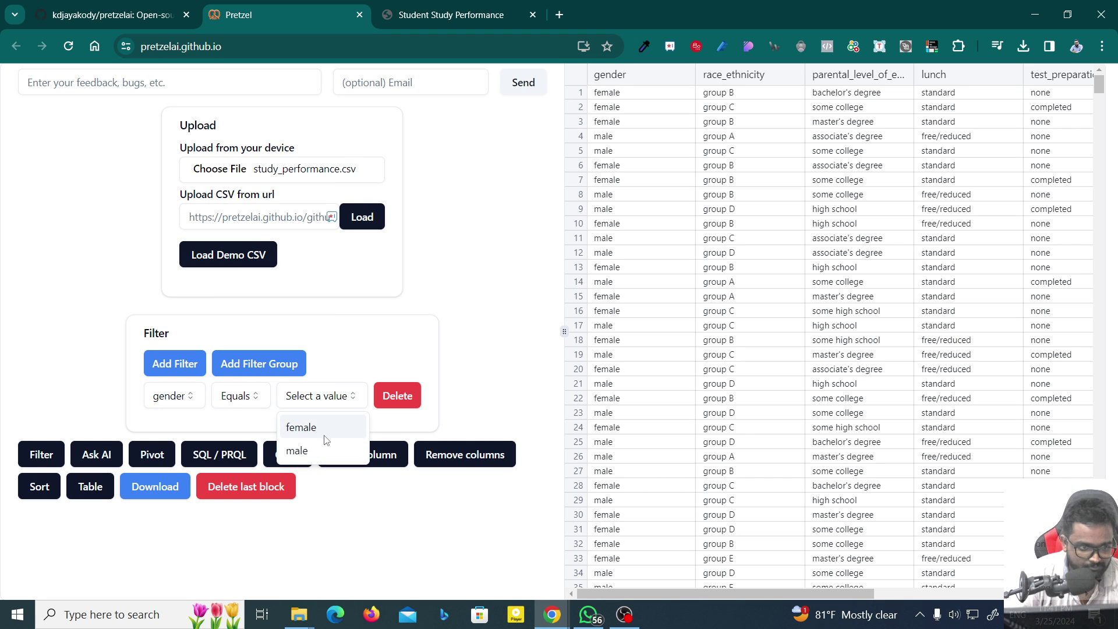
{"action": "left_click", "coordinate": [324, 431]}
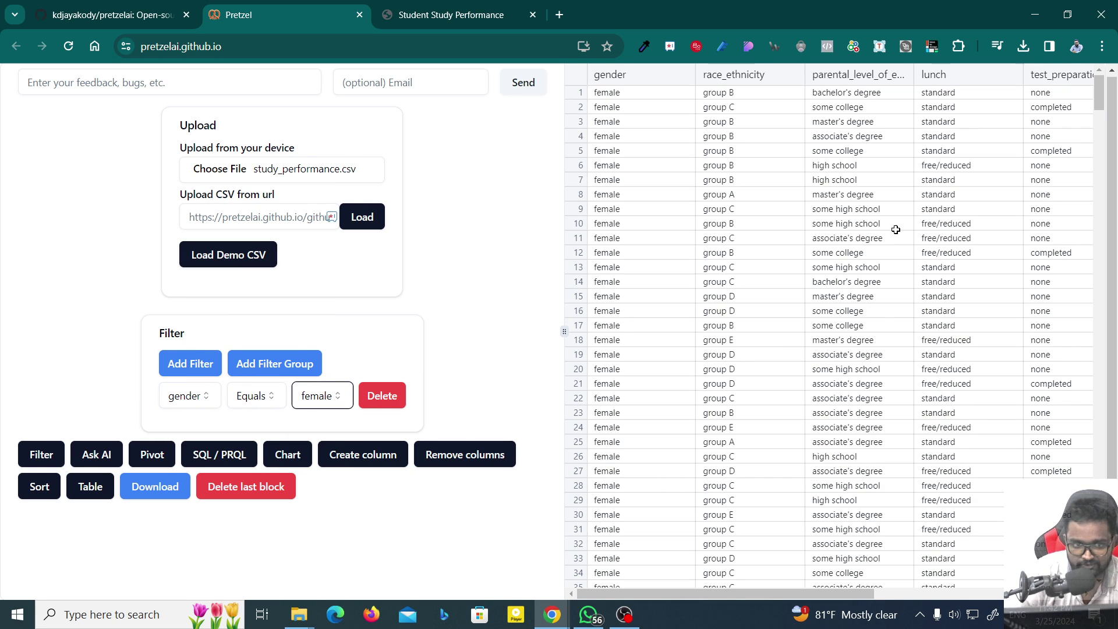
{"action": "scroll", "coordinate": [895, 230], "scroll_direction": "down", "scroll_amount": 5}
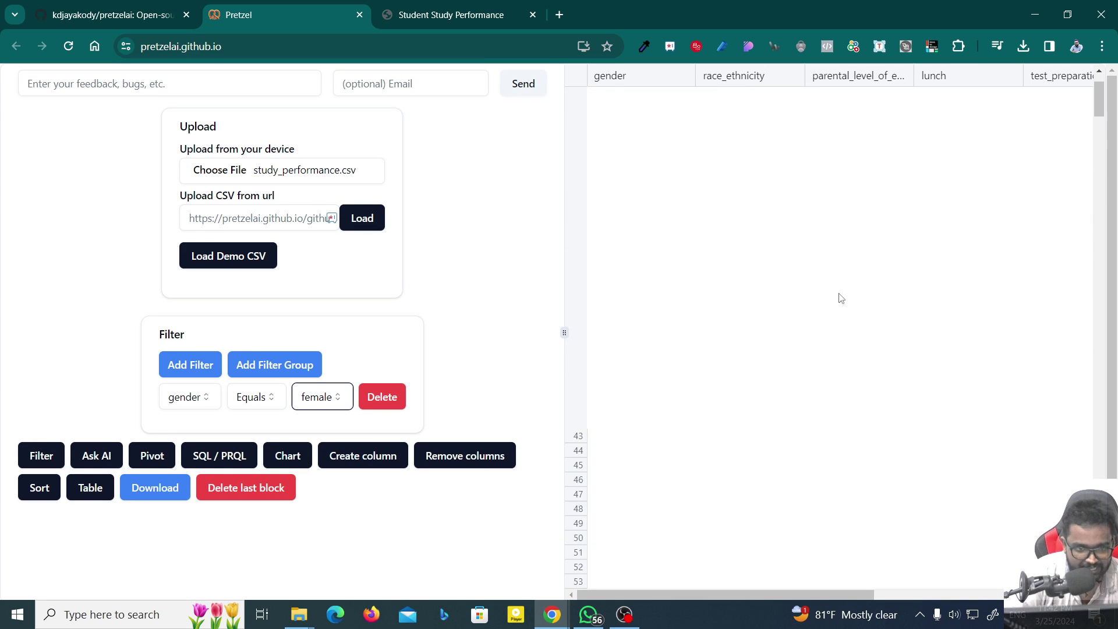
{"action": "scroll", "coordinate": [841, 297], "scroll_direction": "down", "scroll_amount": 15}
{"action": "scroll", "coordinate": [841, 294], "scroll_direction": "down", "scroll_amount": 5}
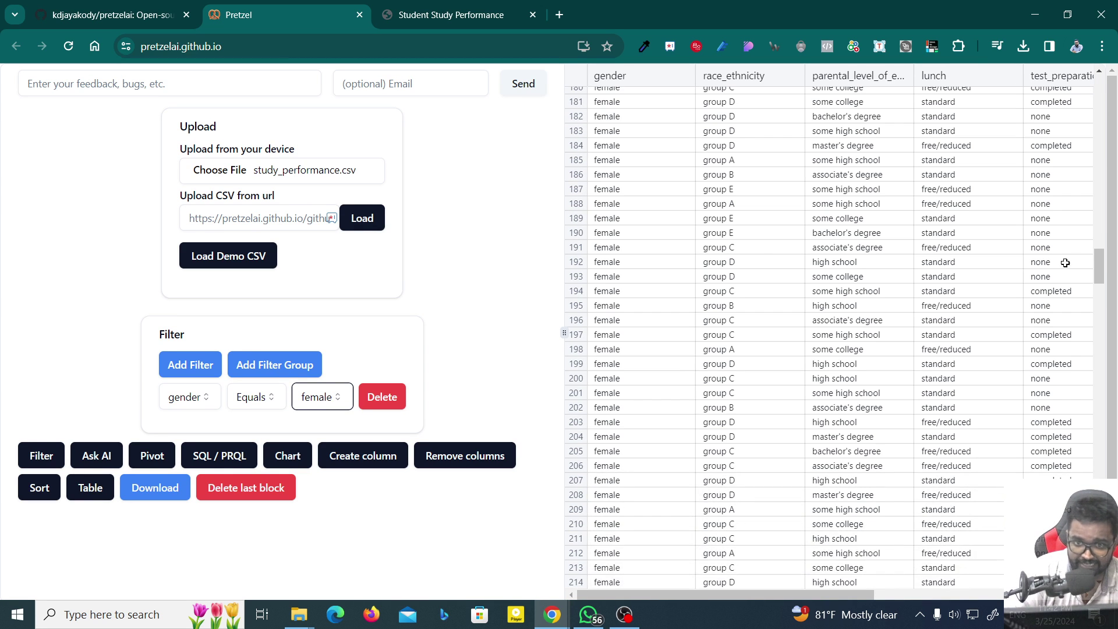
{"action": "left_click_drag", "start_coordinate": [1099, 264], "coordinate": [1099, 581]}
{"action": "left_click_drag", "start_coordinate": [1100, 421], "coordinate": [1099, 104]}
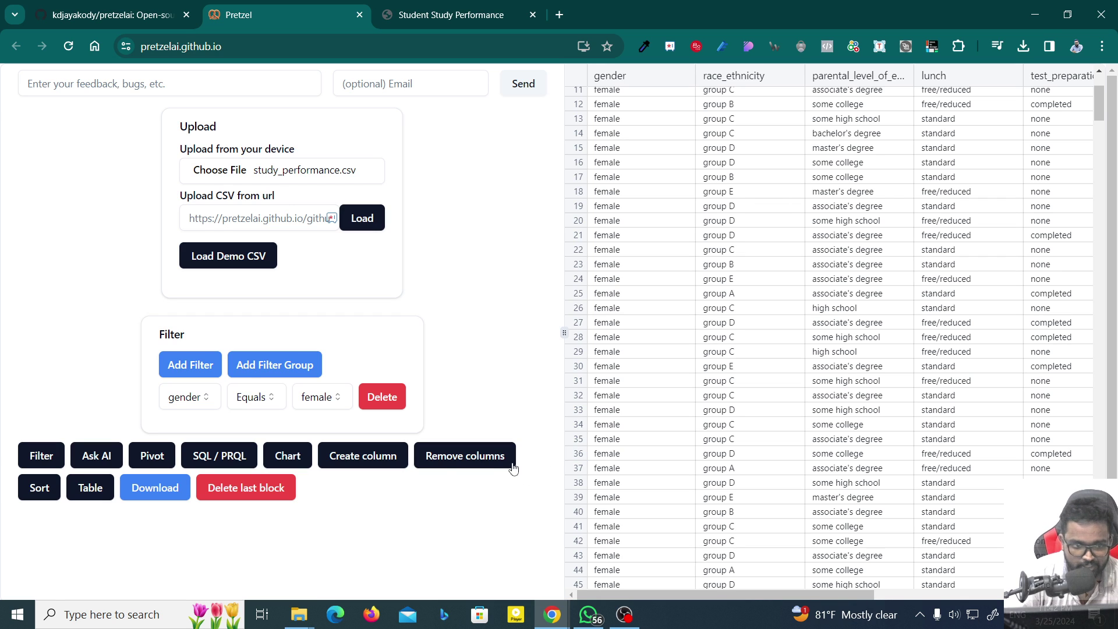
Download the filtered table as download_file.csv and open it.
{"action": "left_click", "coordinate": [153, 491]}
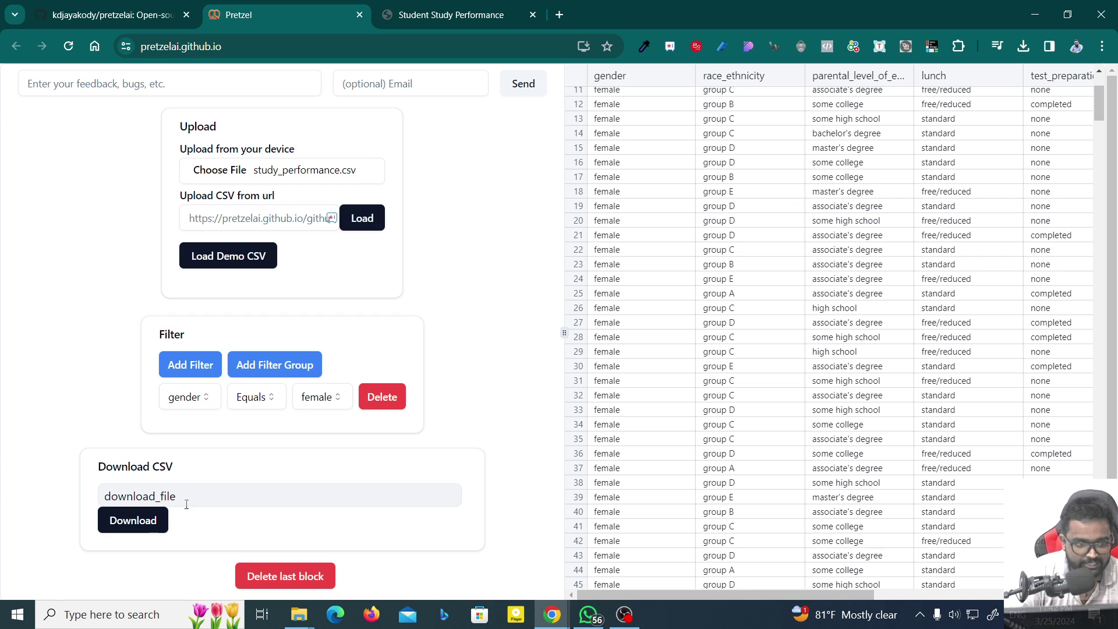
{"action": "left_click", "coordinate": [148, 521]}
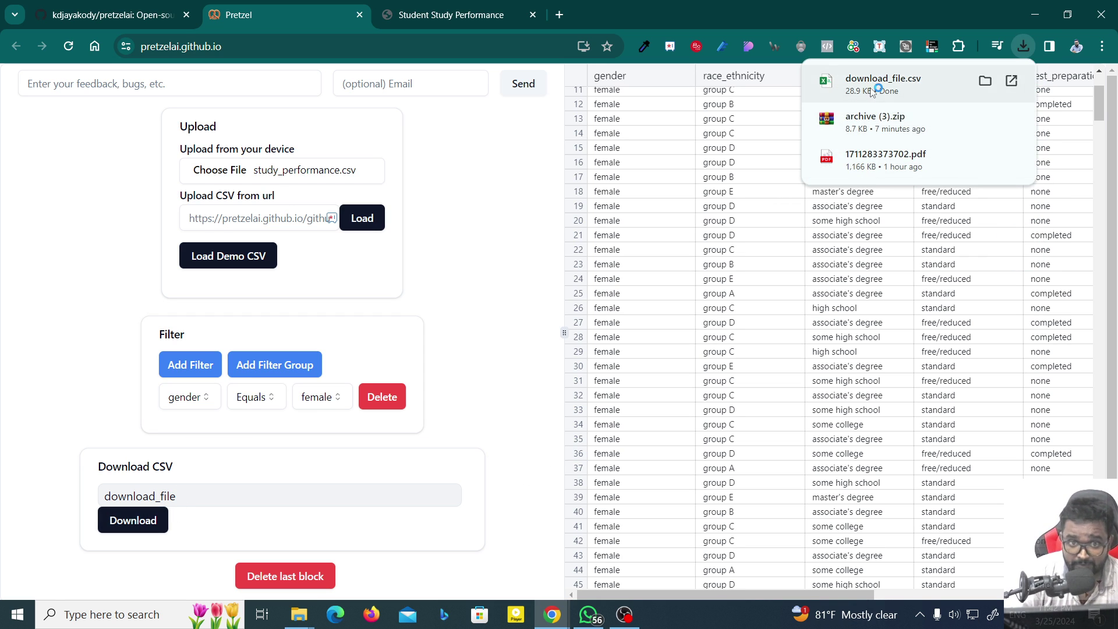
{"action": "left_click", "coordinate": [873, 84]}
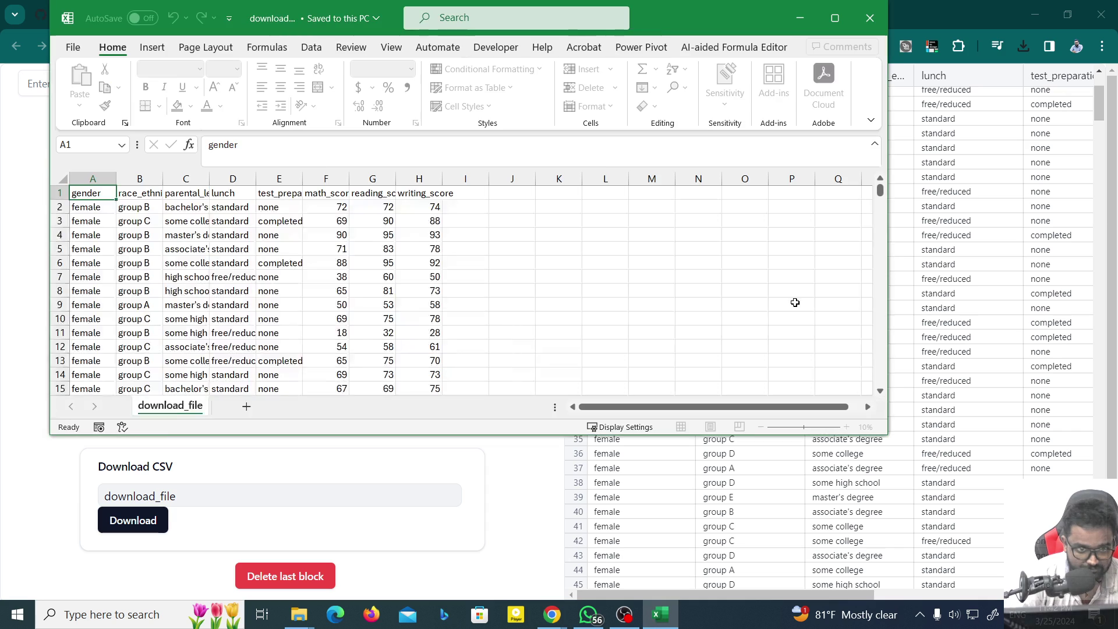
Maximize download_file in Excel, scroll through its female-only rows, then close Excel.
{"action": "scroll", "coordinate": [117, 278], "scroll_direction": "down", "scroll_amount": 11}
{"action": "scroll", "coordinate": [117, 278], "scroll_direction": "down", "scroll_amount": 9}
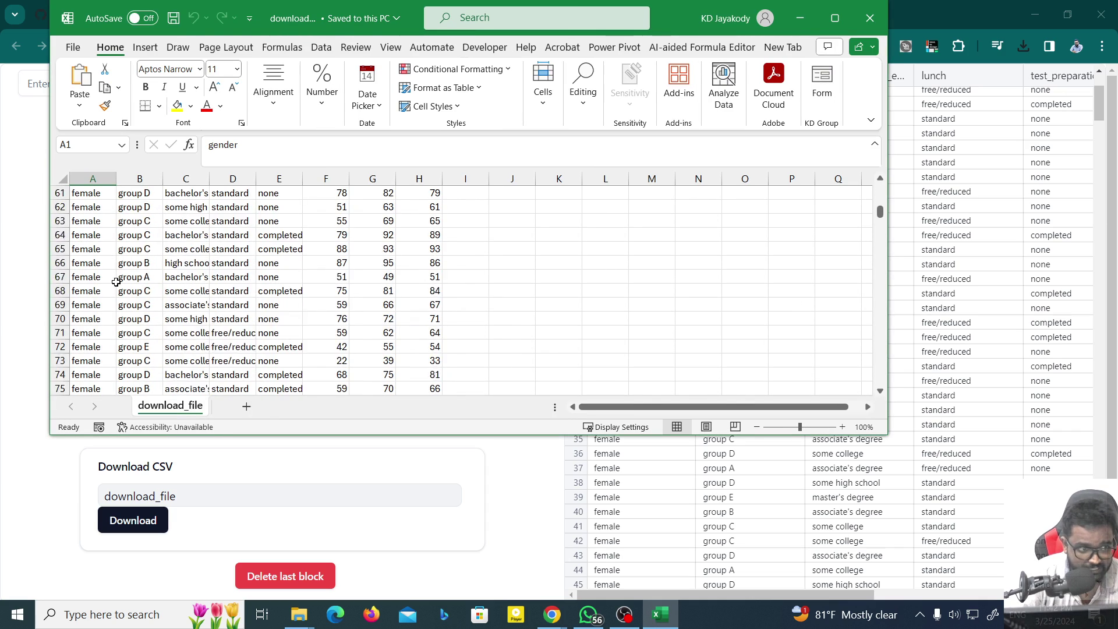
{"action": "scroll", "coordinate": [116, 278], "scroll_direction": "down", "scroll_amount": 3}
{"action": "left_click", "coordinate": [835, 18]}
{"action": "scroll", "coordinate": [558, 199], "scroll_direction": "down", "scroll_amount": 3}
{"action": "scroll", "coordinate": [558, 199], "scroll_direction": "down", "scroll_amount": 9}
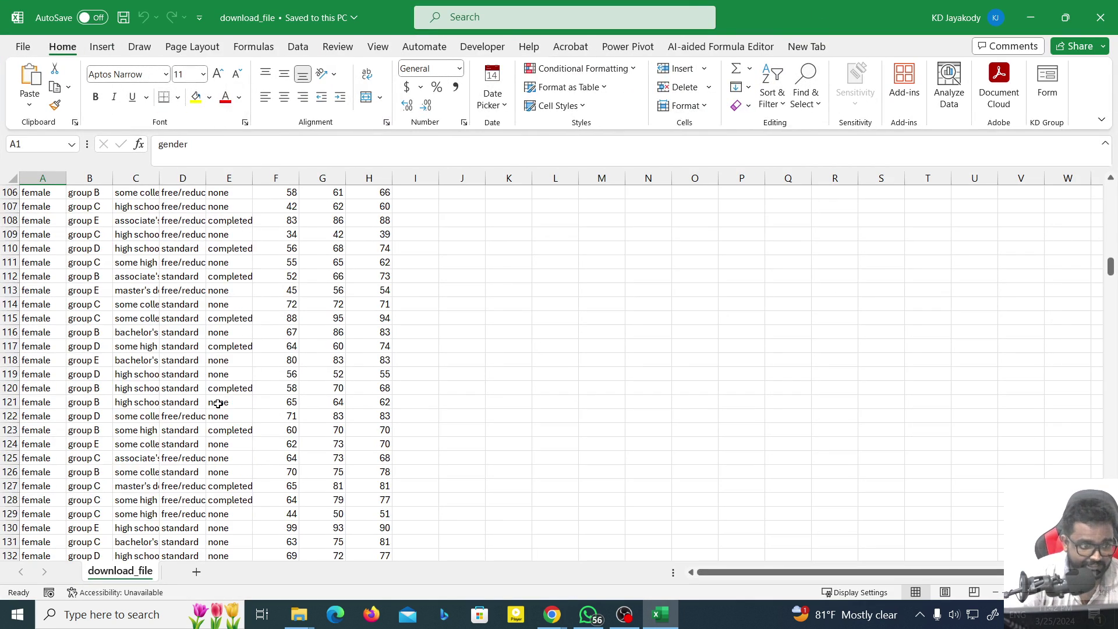
{"action": "scroll", "coordinate": [558, 199], "scroll_direction": "down", "scroll_amount": 6}
{"action": "left_click", "coordinate": [1083, 10]}
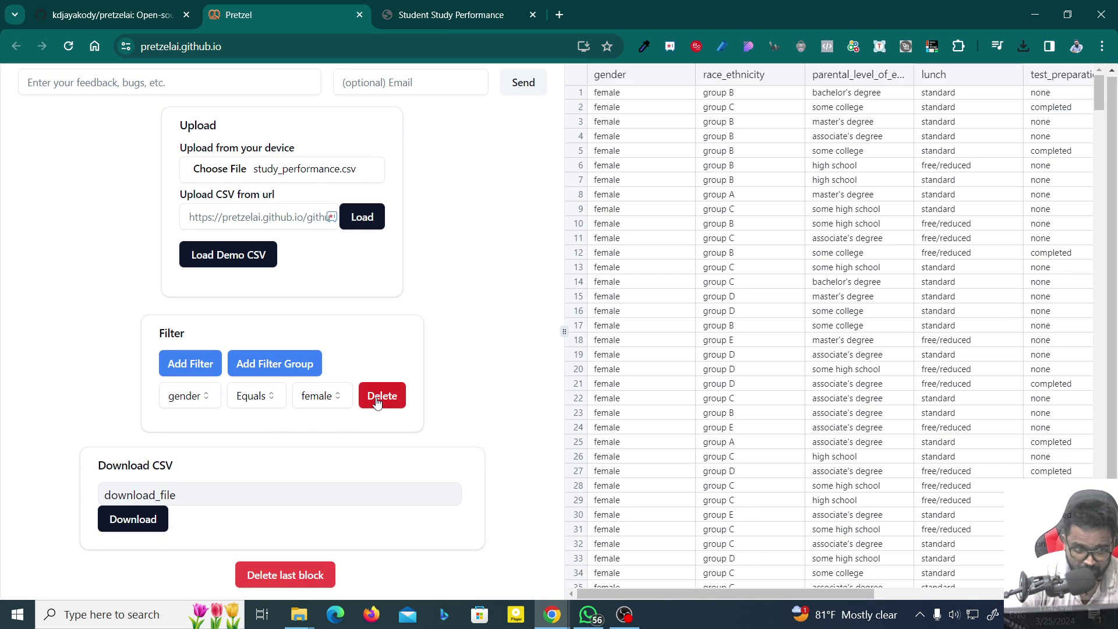
Delete the extra Table block and add a new empty AI Query step.
{"action": "left_click", "coordinate": [322, 580]}
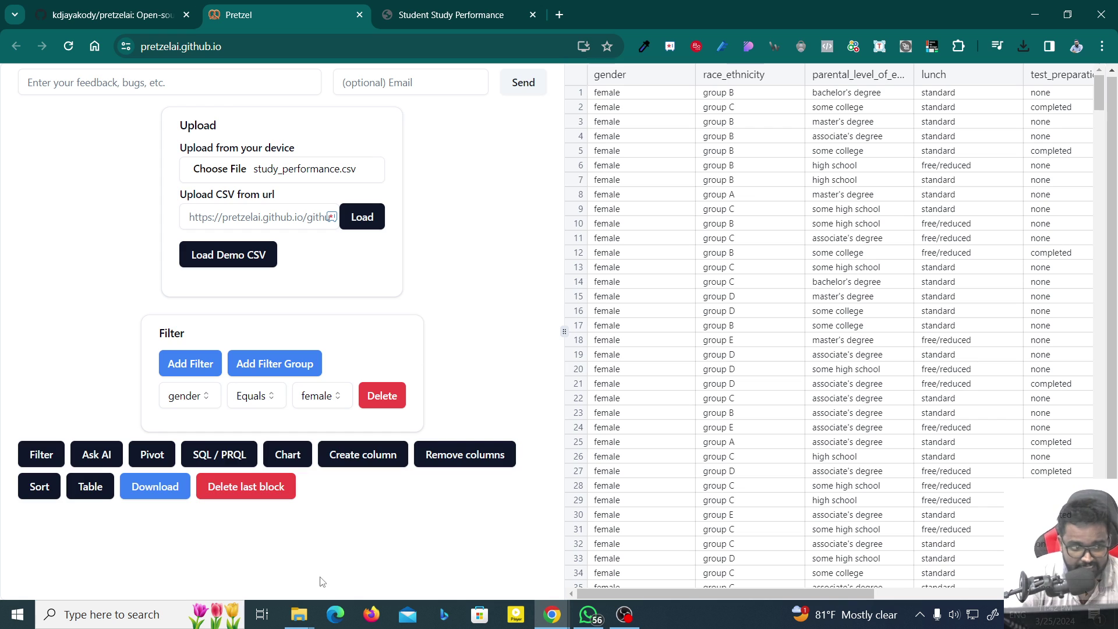
{"action": "left_click", "coordinate": [382, 397]}
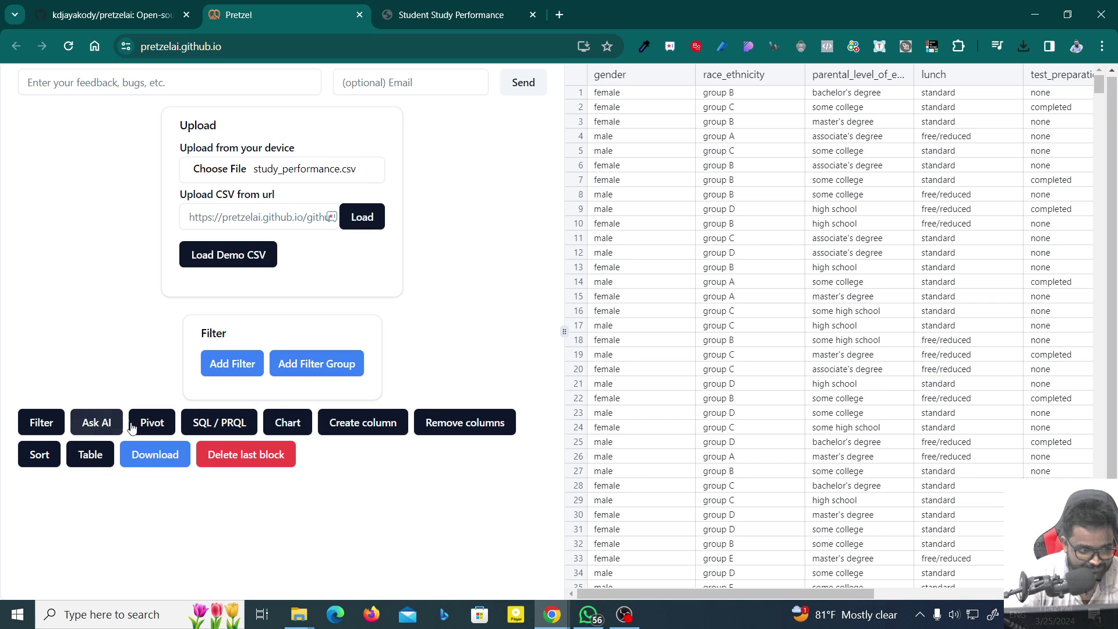
{"action": "left_click", "coordinate": [90, 455]}
{"action": "scroll", "coordinate": [120, 469], "scroll_direction": "down", "scroll_amount": 10}
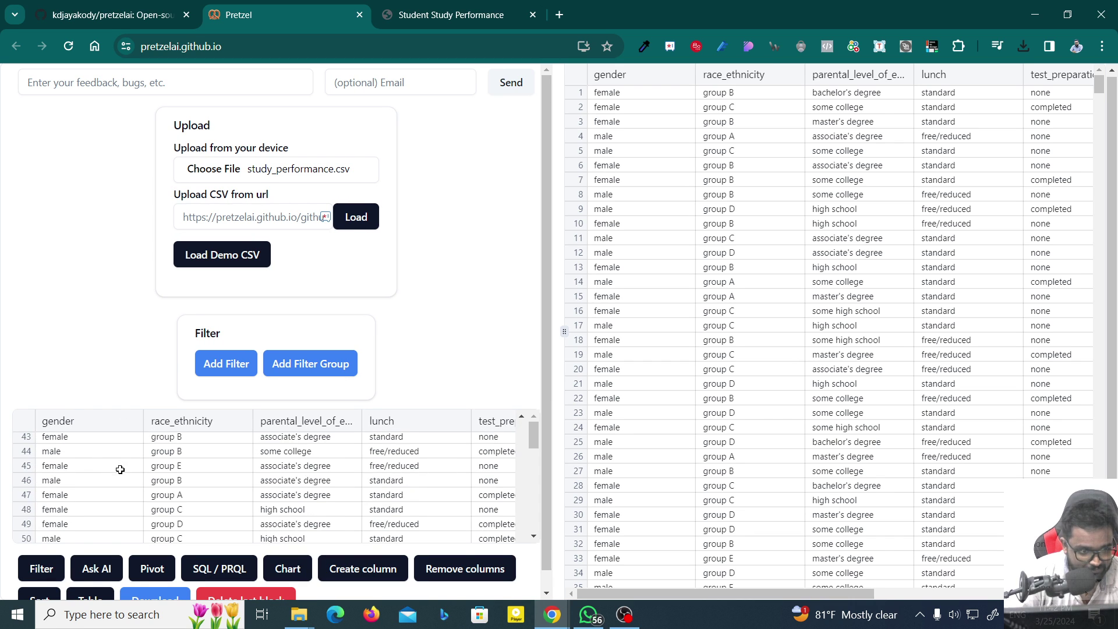
{"action": "left_click", "coordinate": [239, 582]}
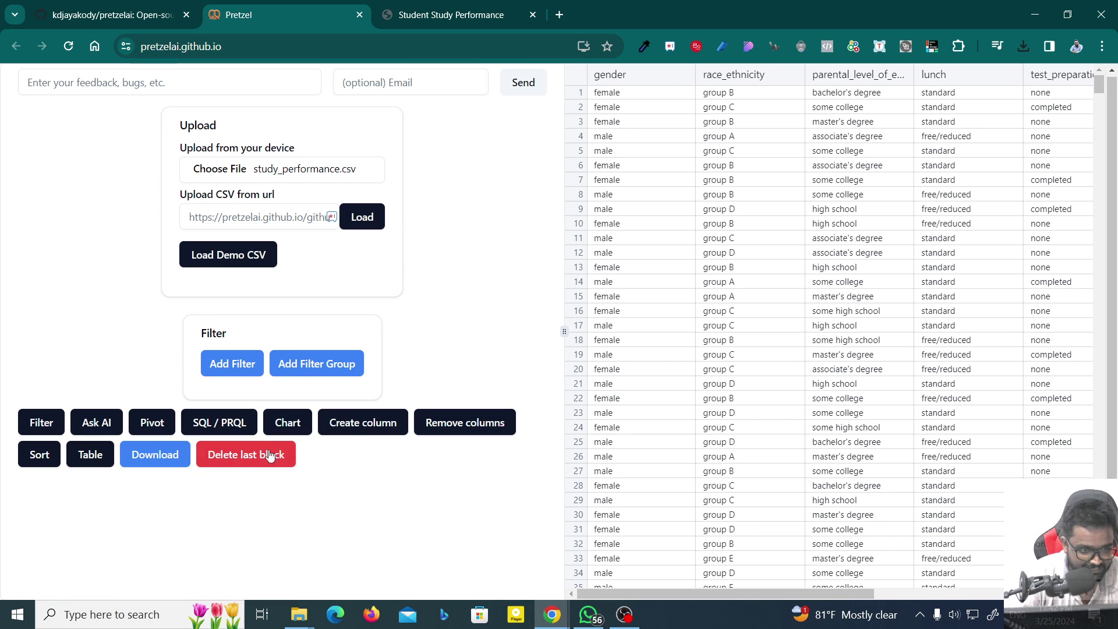
{"action": "left_click", "coordinate": [96, 422]}
Ask the AI to add a gender_lunch column merging gender and lunch, e.g. 'female & standard'.
{"action": "left_click", "coordinate": [209, 471]}
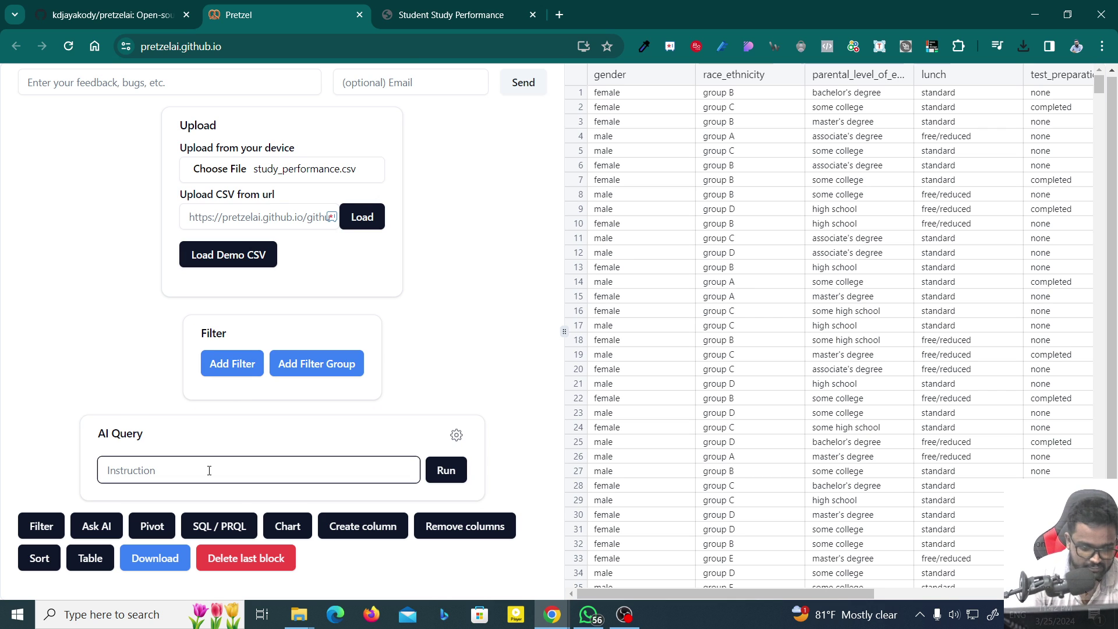
{"action": "type", "text": "Adda"}
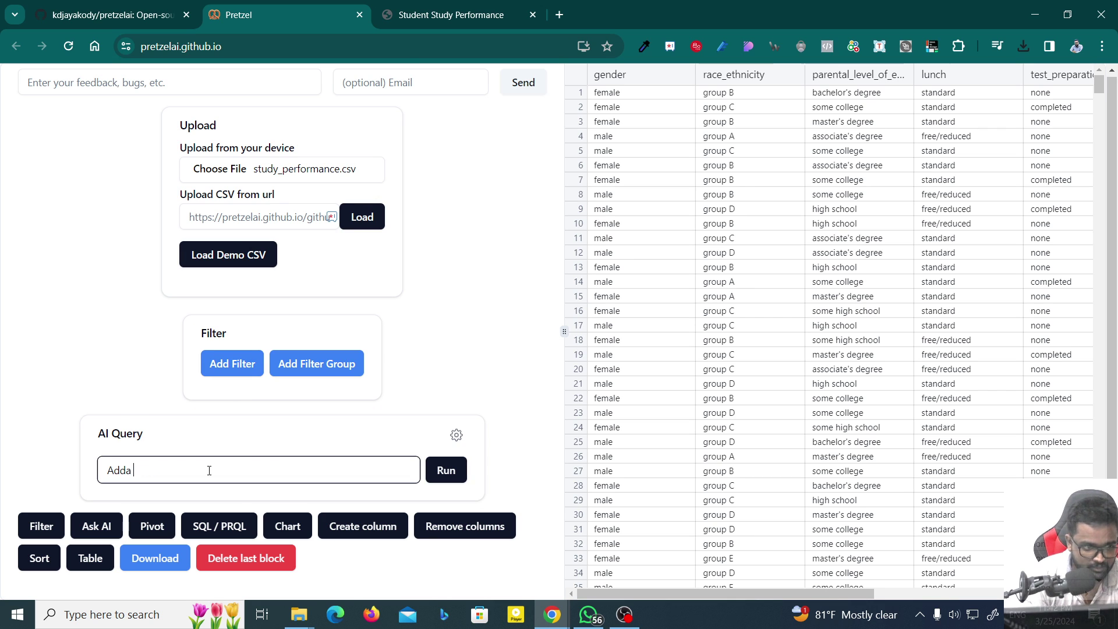
{"action": "type", "text": "no"}
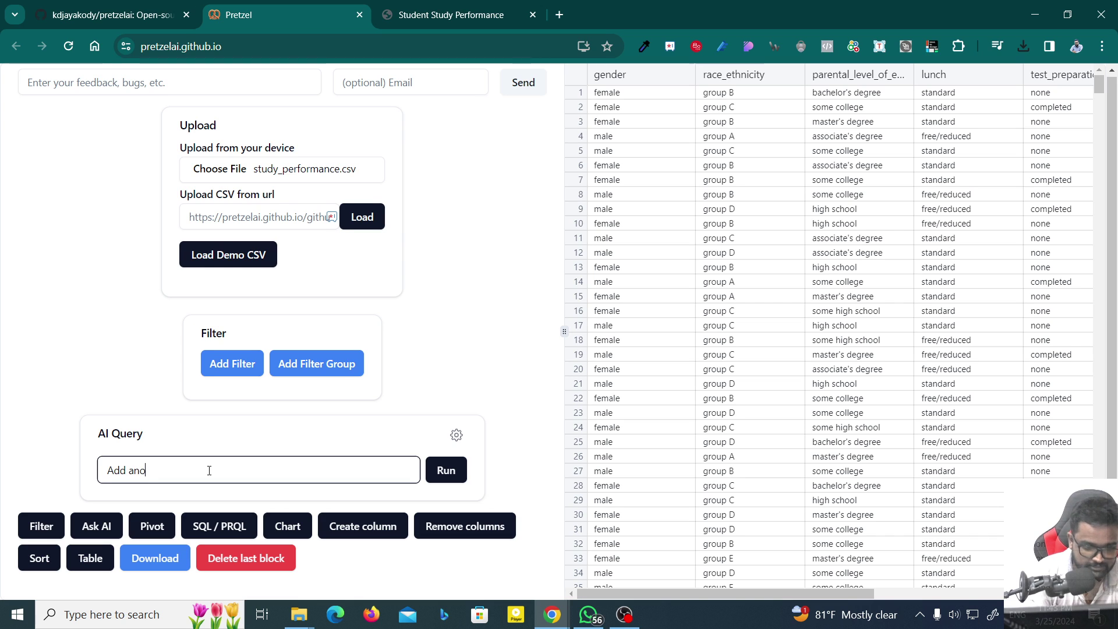
{"action": "type", "text": "ther column by me"}
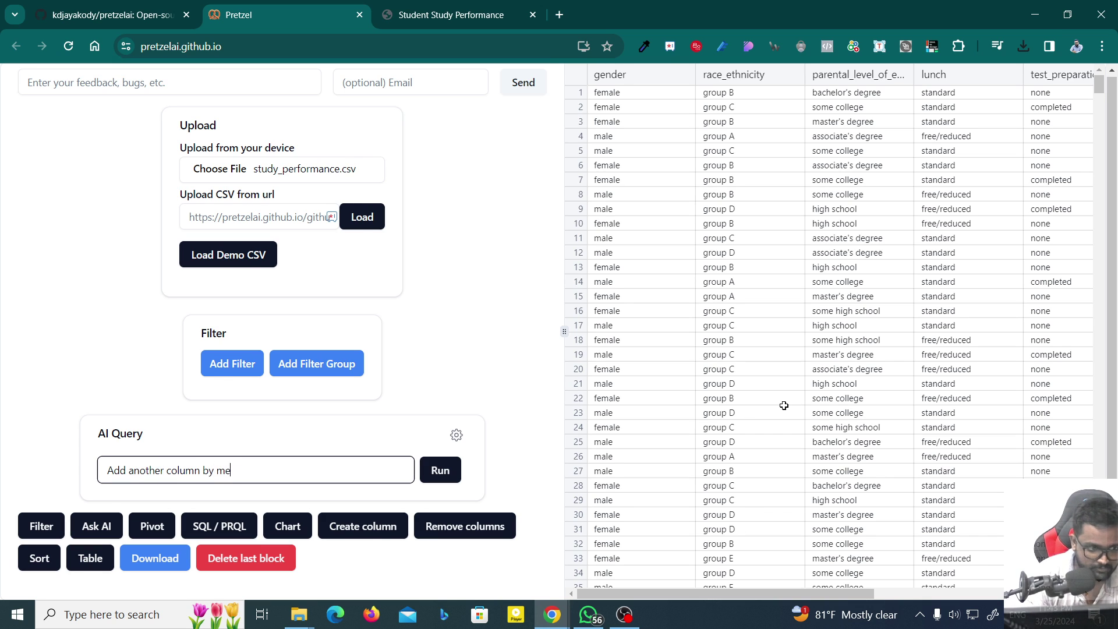
{"action": "type", "text": " ing "}
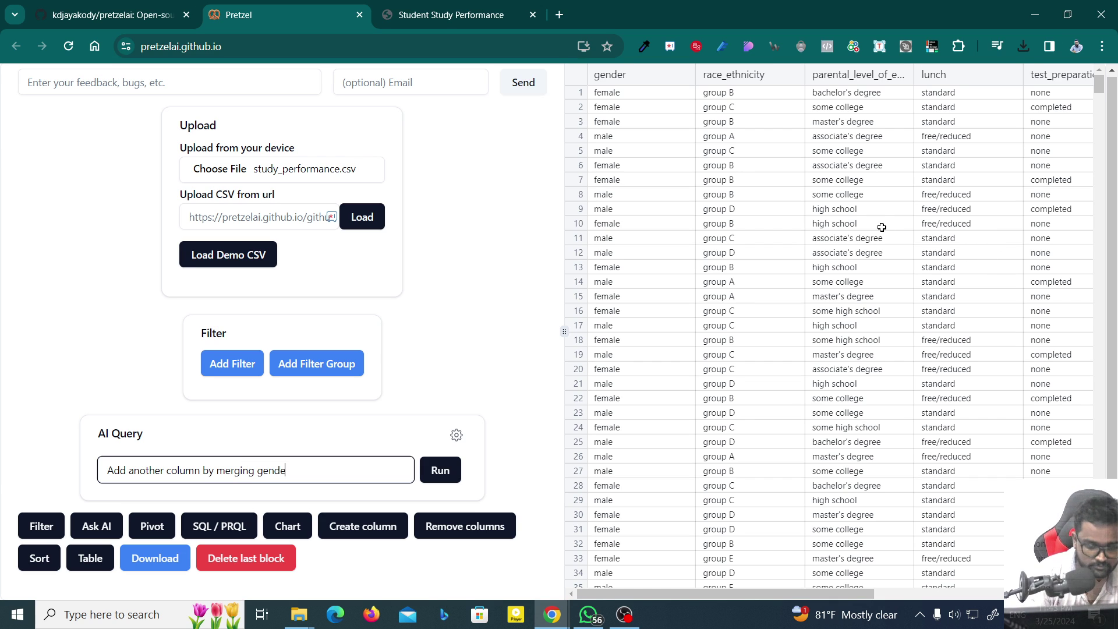
{"action": "type", "text": " and lunch"}
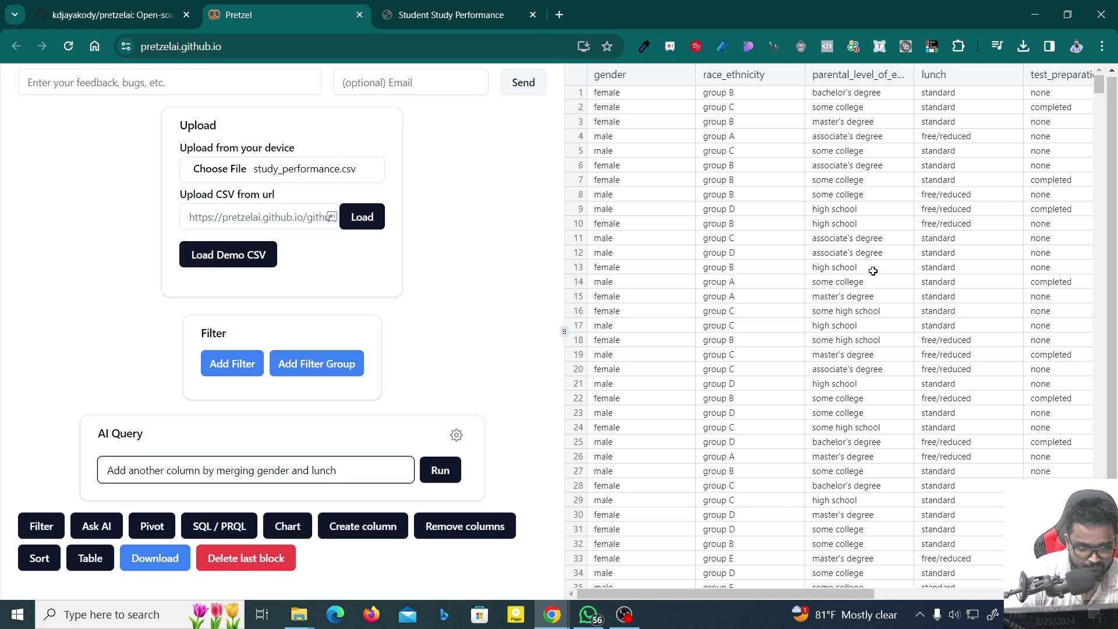
{"action": "left_click", "coordinate": [448, 479]}
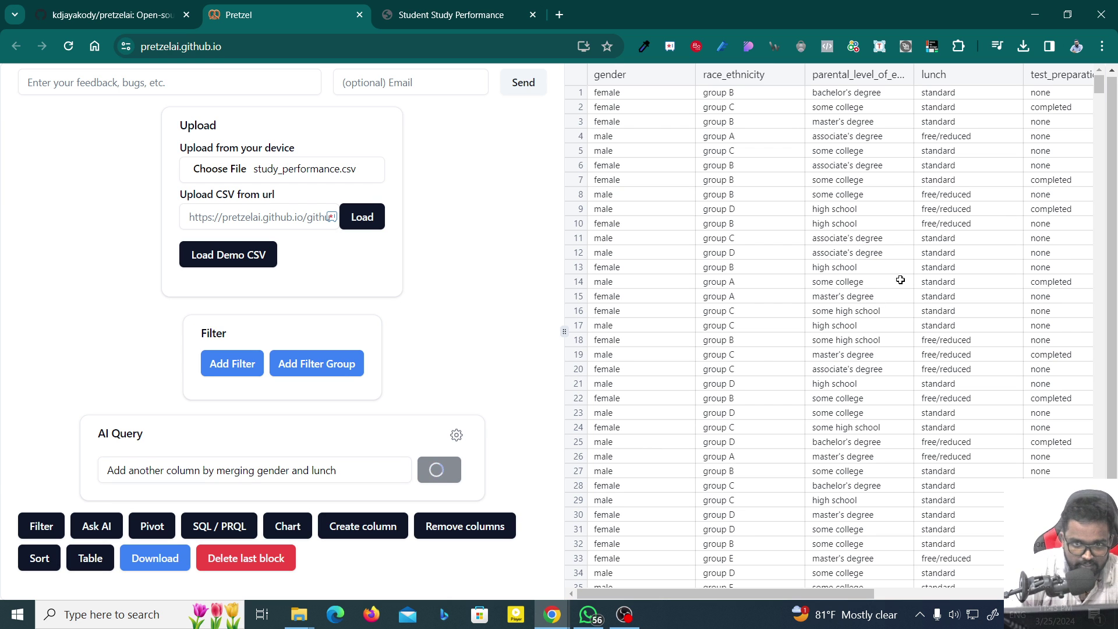
{"action": "left_click_drag", "start_coordinate": [754, 594], "coordinate": [938, 593]}
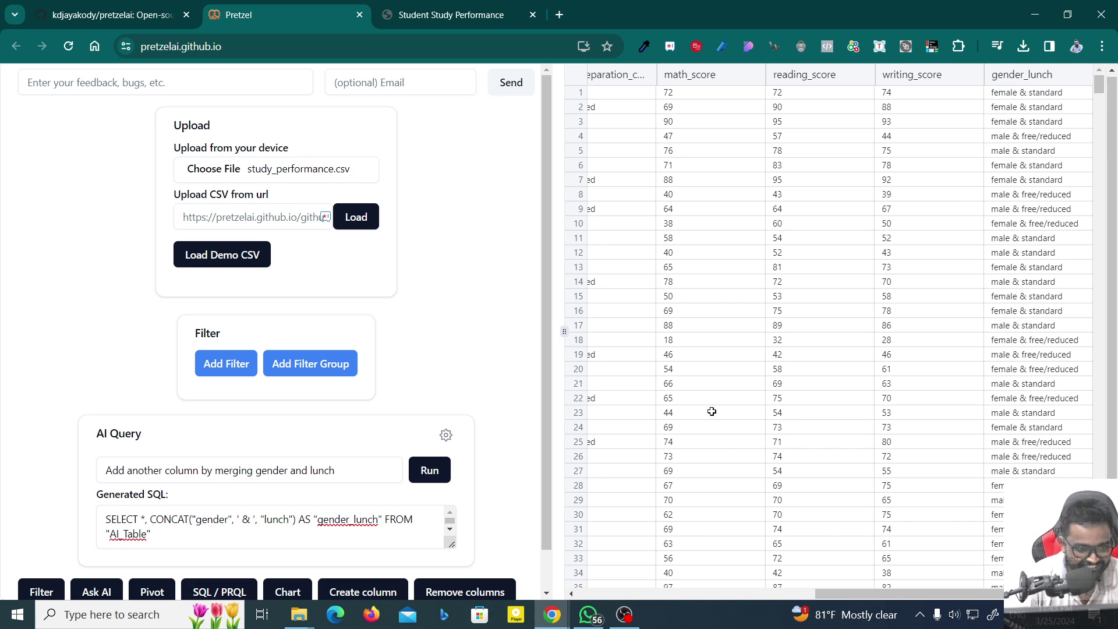
Append 'without using any delimiter' to the AI instruction and rerun it.
{"action": "left_click", "coordinate": [372, 479]}
{"action": "type", "text": "without usi"}
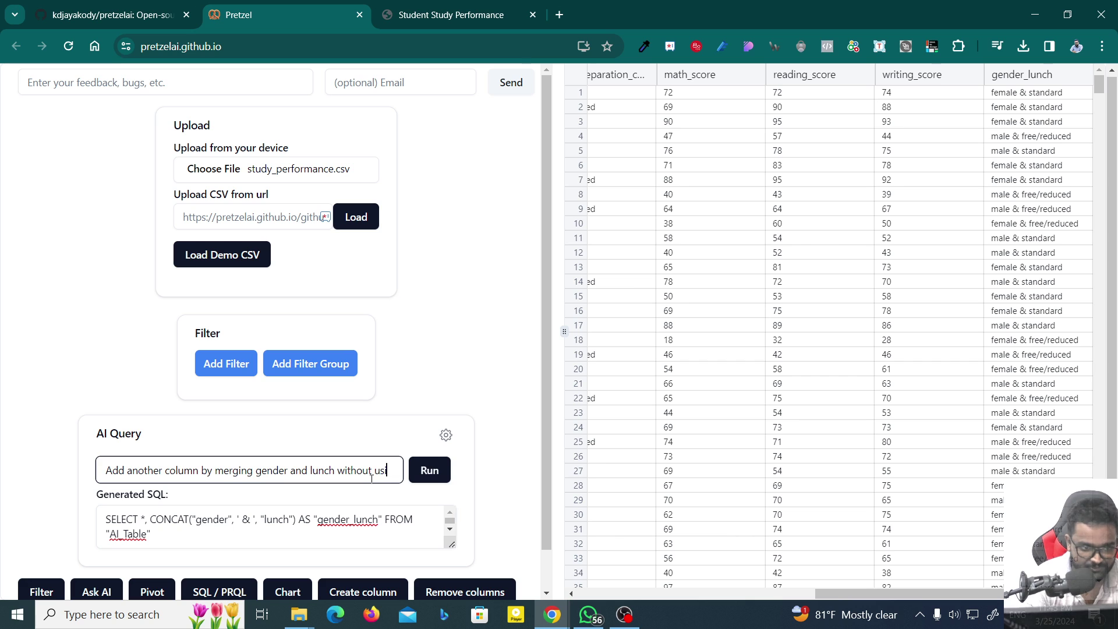
{"action": "type", "text": "ng any "}
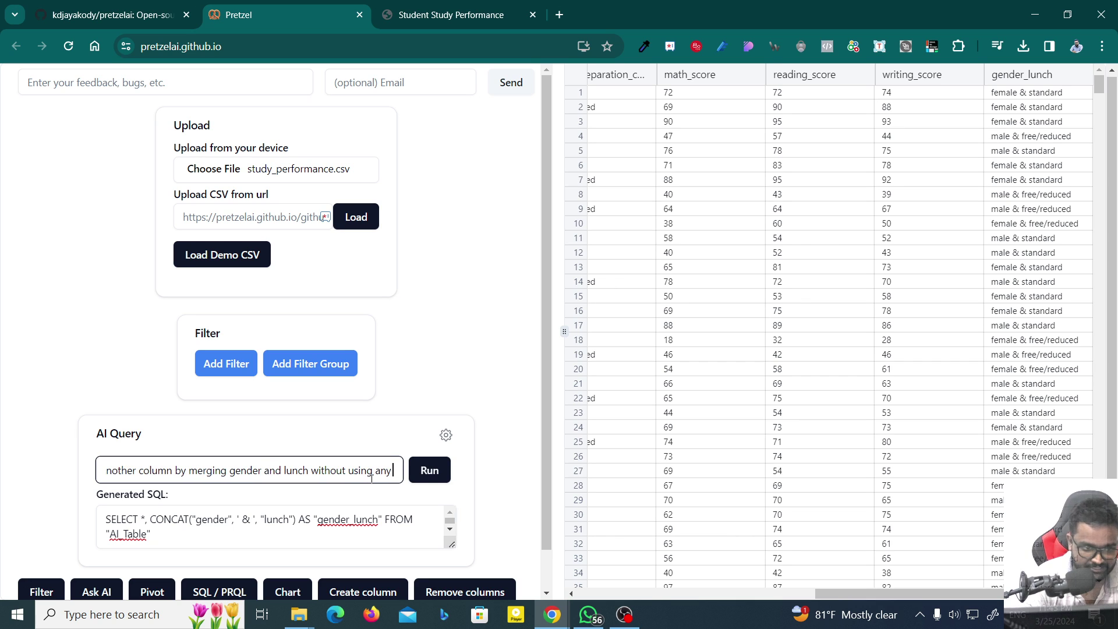
{"action": "type", "text": "delemter"}
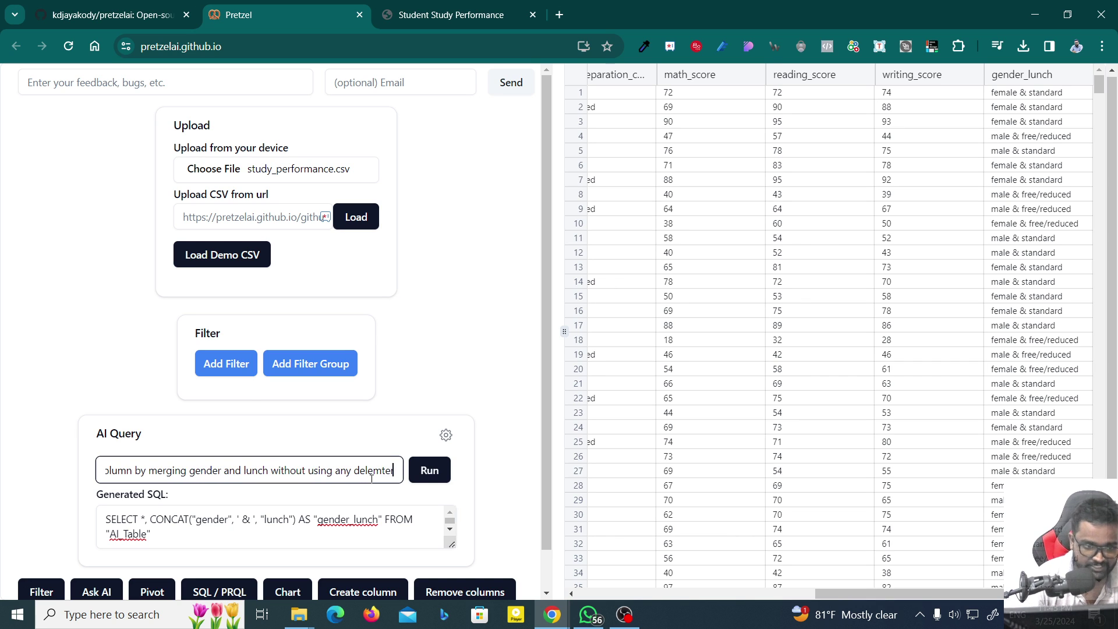
{"action": "left_click", "coordinate": [423, 482]}
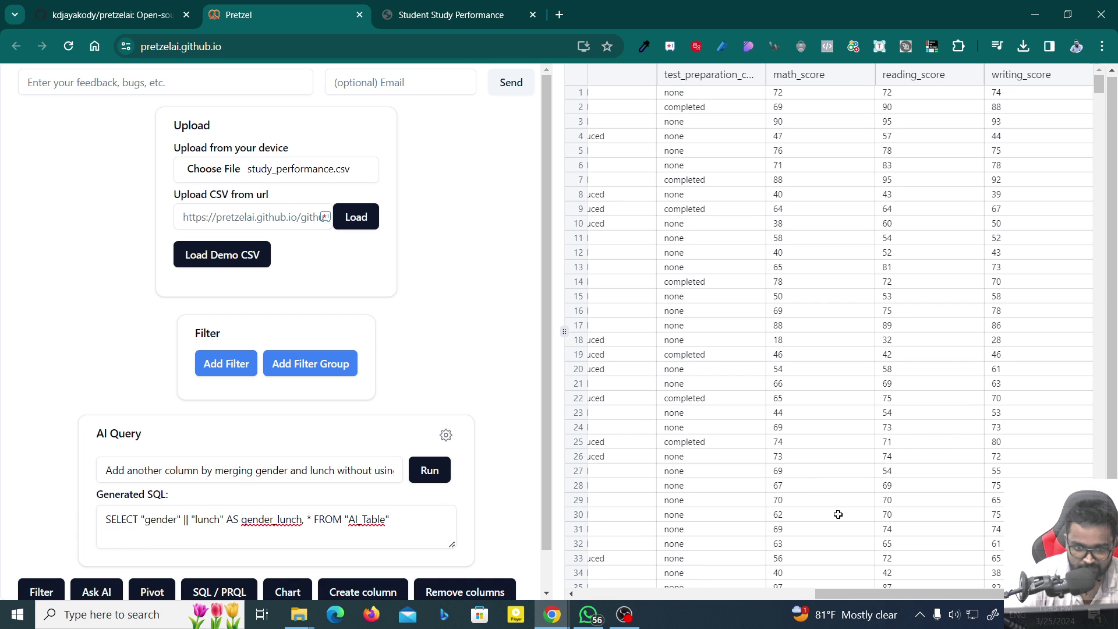
Check that gender_lunch cells now read like 'femalestandard' with no separator.
{"action": "left_click_drag", "start_coordinate": [902, 600], "coordinate": [902, 571]}
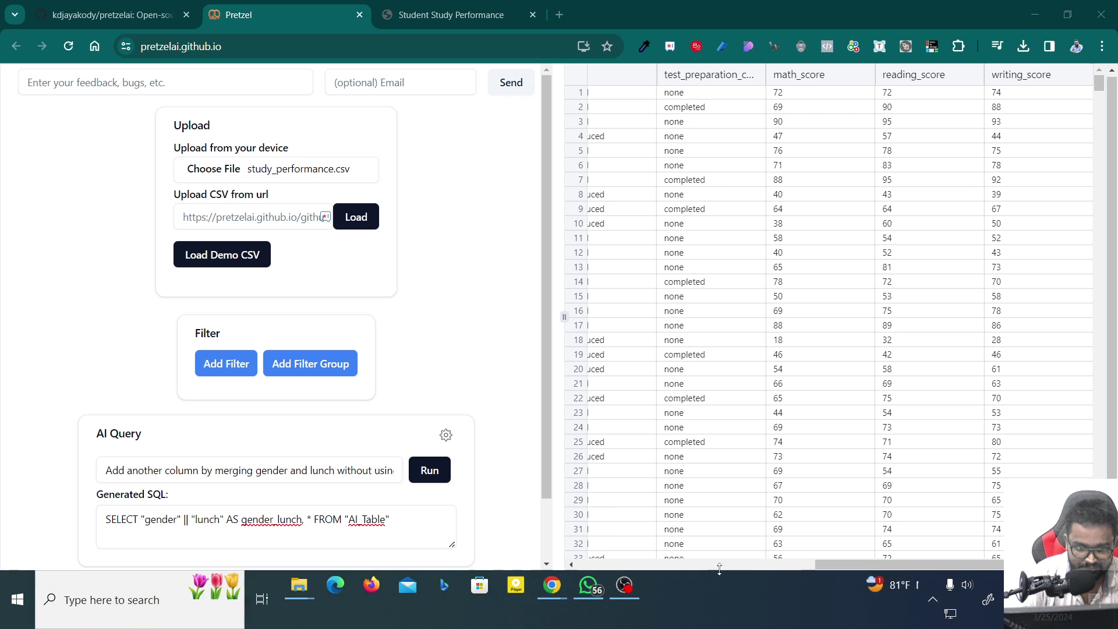
{"action": "left_click_drag", "start_coordinate": [723, 573], "coordinate": [723, 601]}
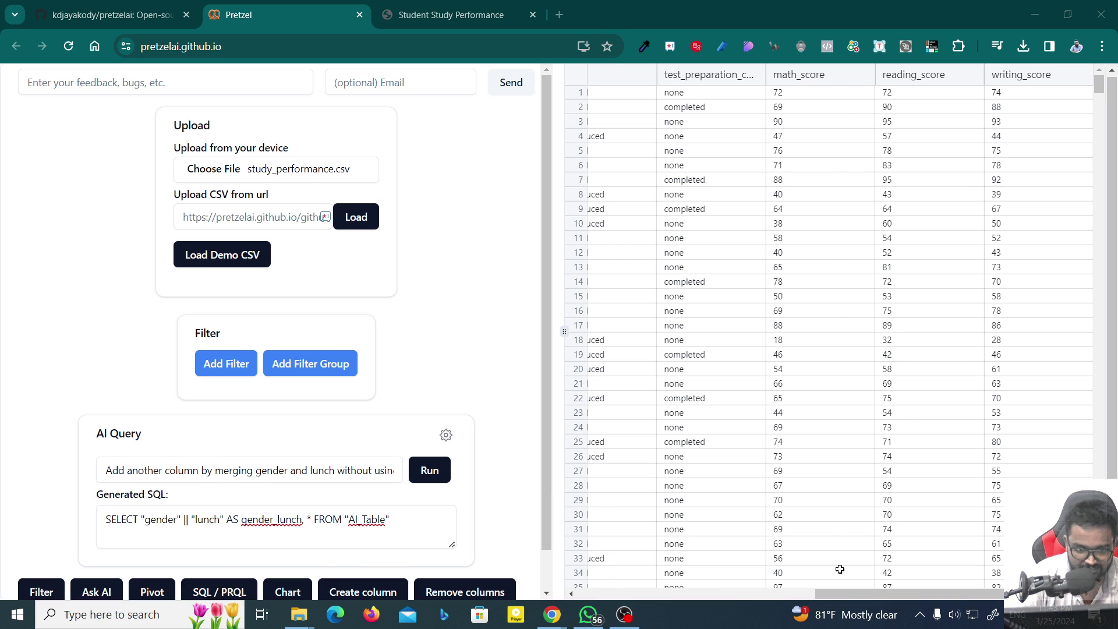
{"action": "scroll", "coordinate": [604, 562], "scroll_direction": "left", "scroll_amount": 8}
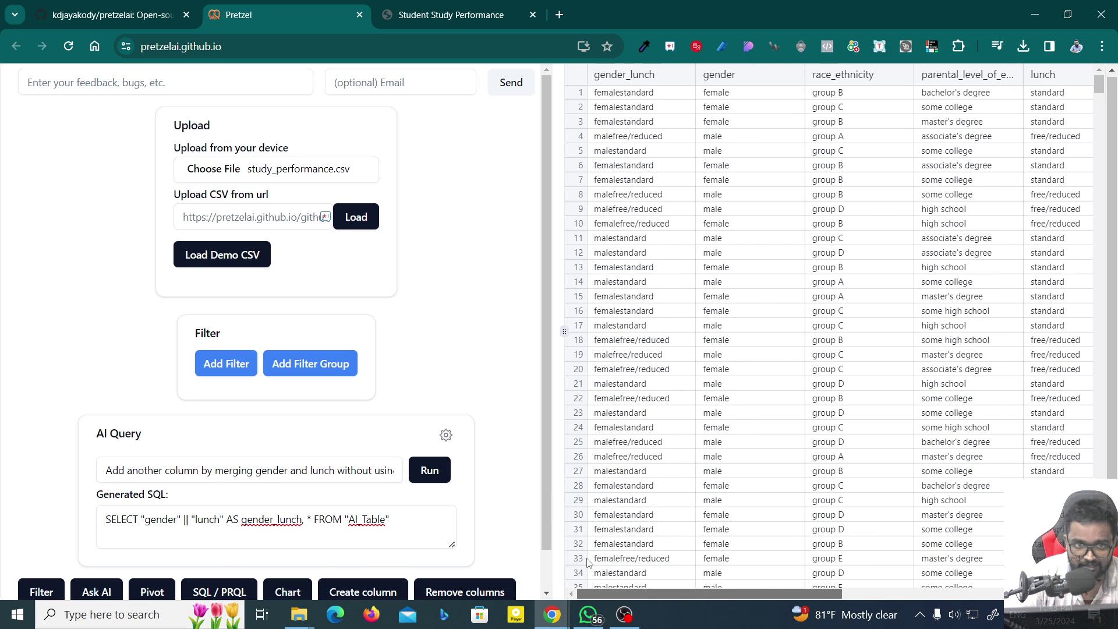
{"action": "left_click", "coordinate": [643, 105]}
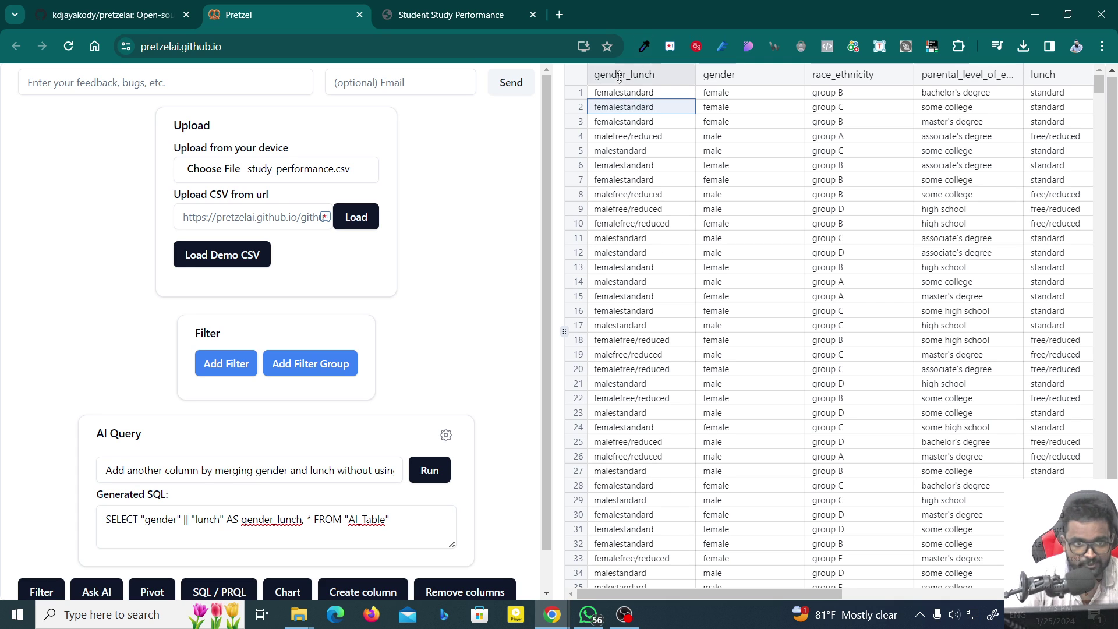
{"action": "left_click", "coordinate": [636, 92]}
{"action": "left_click", "coordinate": [633, 134]}
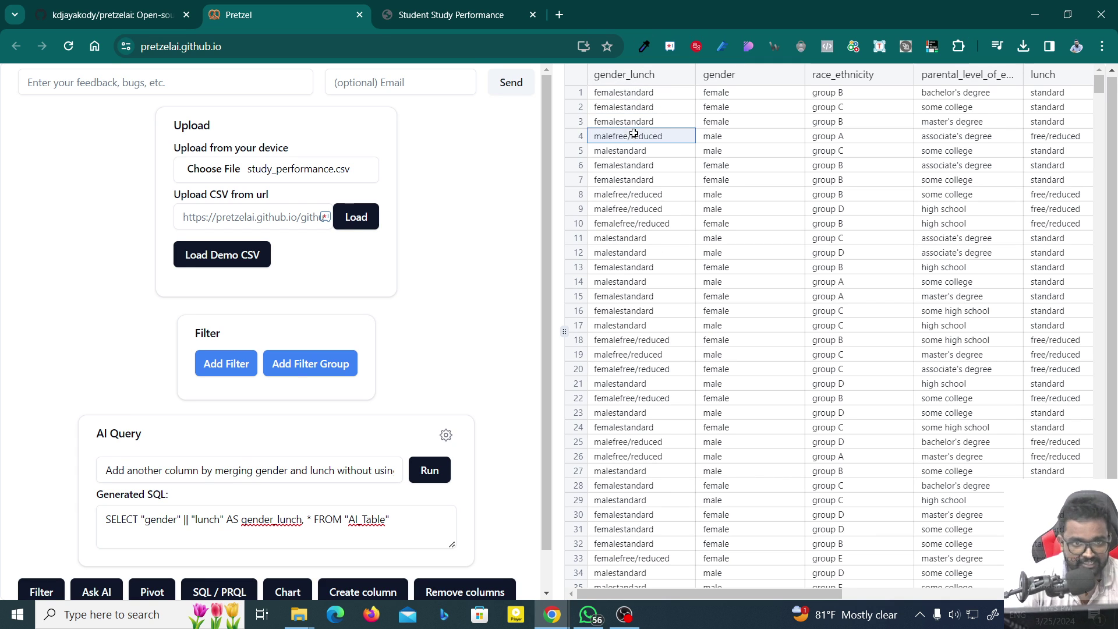
{"action": "left_click_drag", "start_coordinate": [353, 482], "coordinate": [401, 473]}
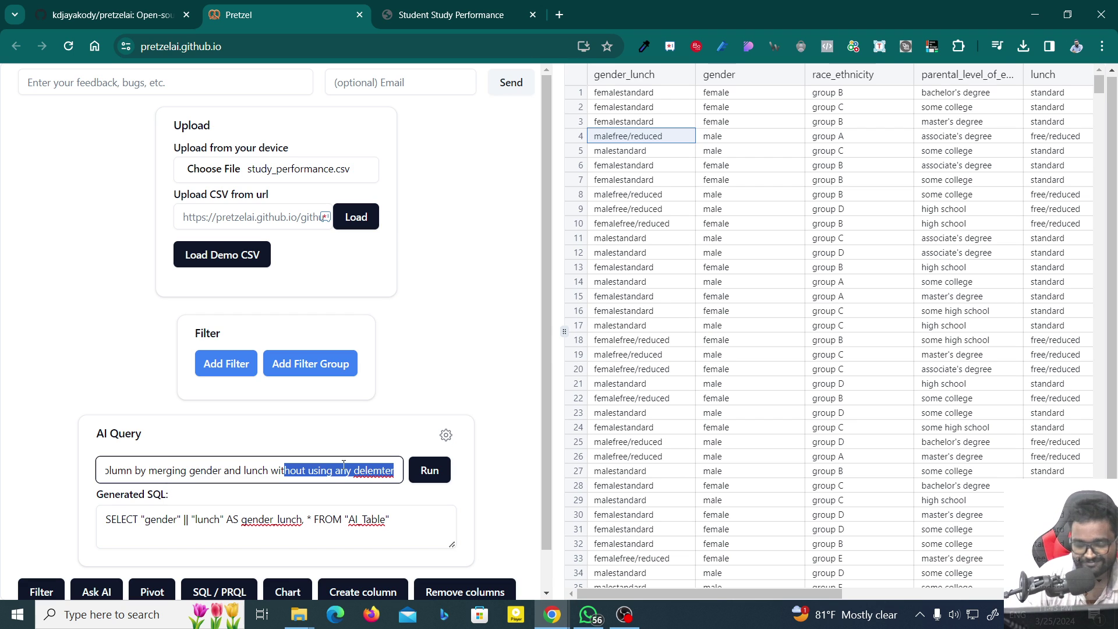
{"action": "scroll", "coordinate": [344, 464], "scroll_direction": "down", "scroll_amount": 1}
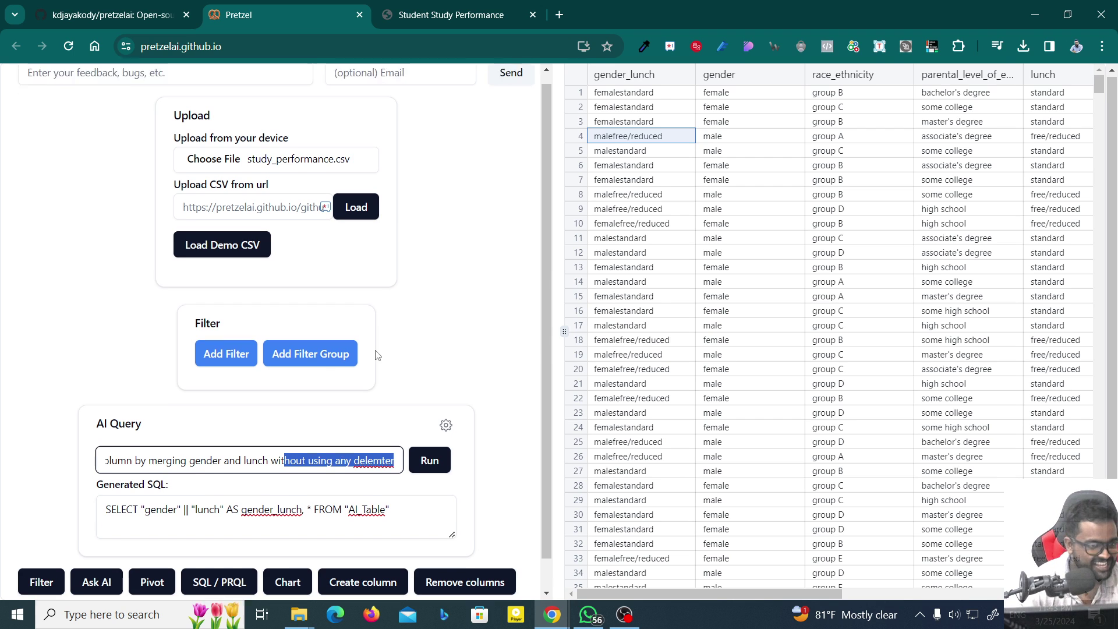
Switch to the GitHub repository and open its cloud folder.
{"action": "key", "text": "ctrl+shift+Tab"}
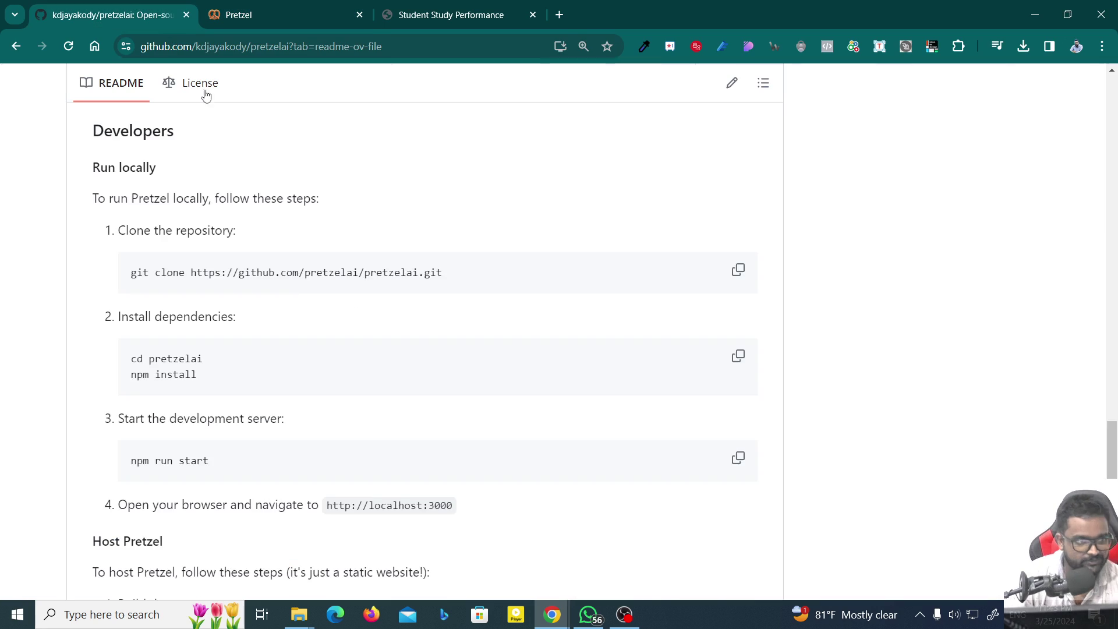
{"action": "scroll", "coordinate": [157, 304], "scroll_direction": "up", "scroll_amount": 10}
{"action": "scroll", "coordinate": [157, 304], "scroll_direction": "up", "scroll_amount": 5}
{"action": "scroll", "coordinate": [160, 329], "scroll_direction": "up", "scroll_amount": 5}
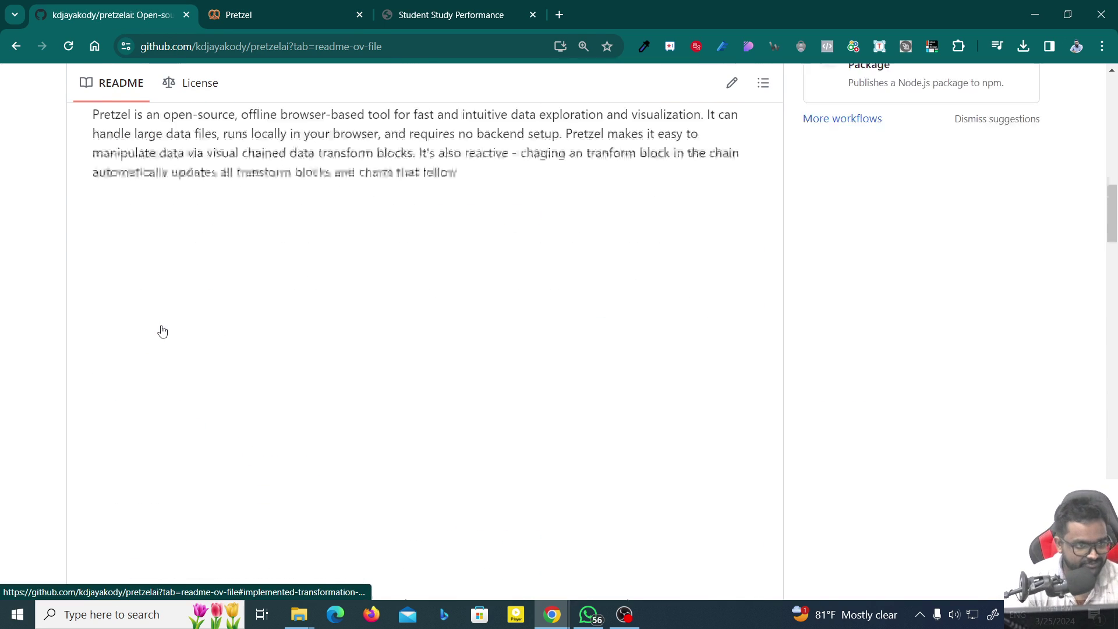
{"action": "scroll", "coordinate": [160, 329], "scroll_direction": "up", "scroll_amount": 5}
{"action": "scroll", "coordinate": [162, 331], "scroll_direction": "up", "scroll_amount": 5}
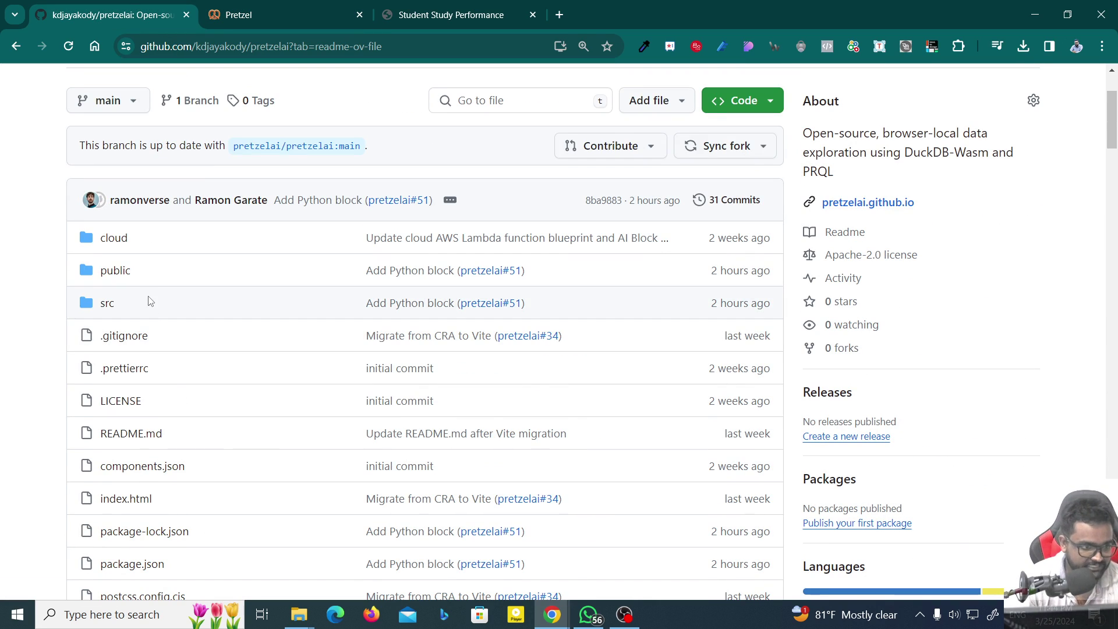
{"action": "scroll", "coordinate": [169, 472], "scroll_direction": "down", "scroll_amount": 2}
{"action": "scroll", "coordinate": [170, 471], "scroll_direction": "down", "scroll_amount": 2}
{"action": "scroll", "coordinate": [155, 373], "scroll_direction": "up", "scroll_amount": 6}
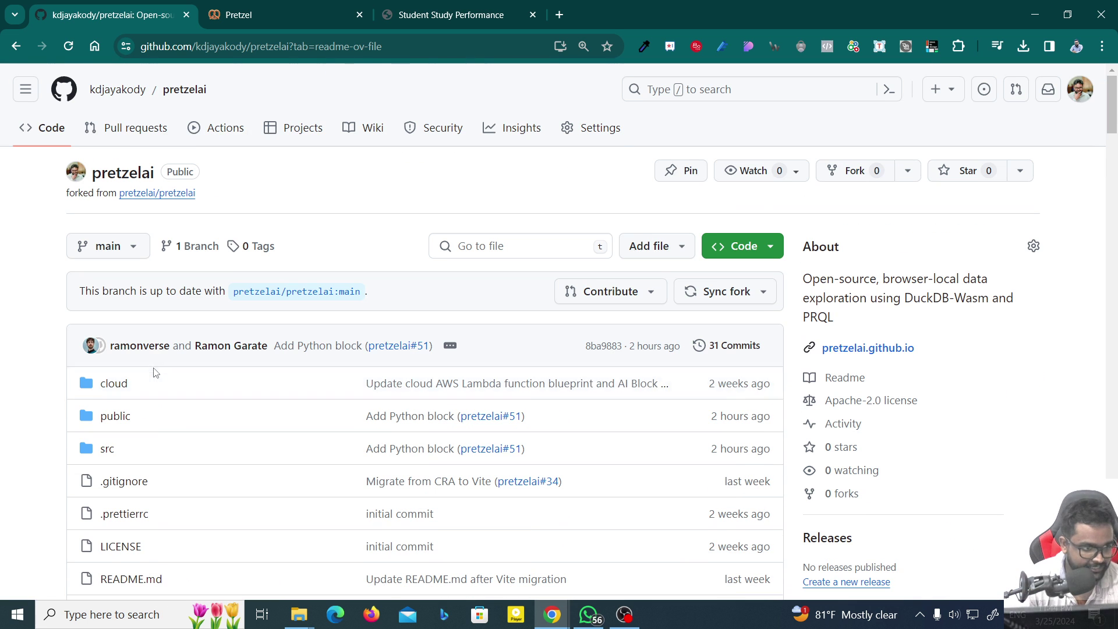
{"action": "left_click", "coordinate": [116, 383]}
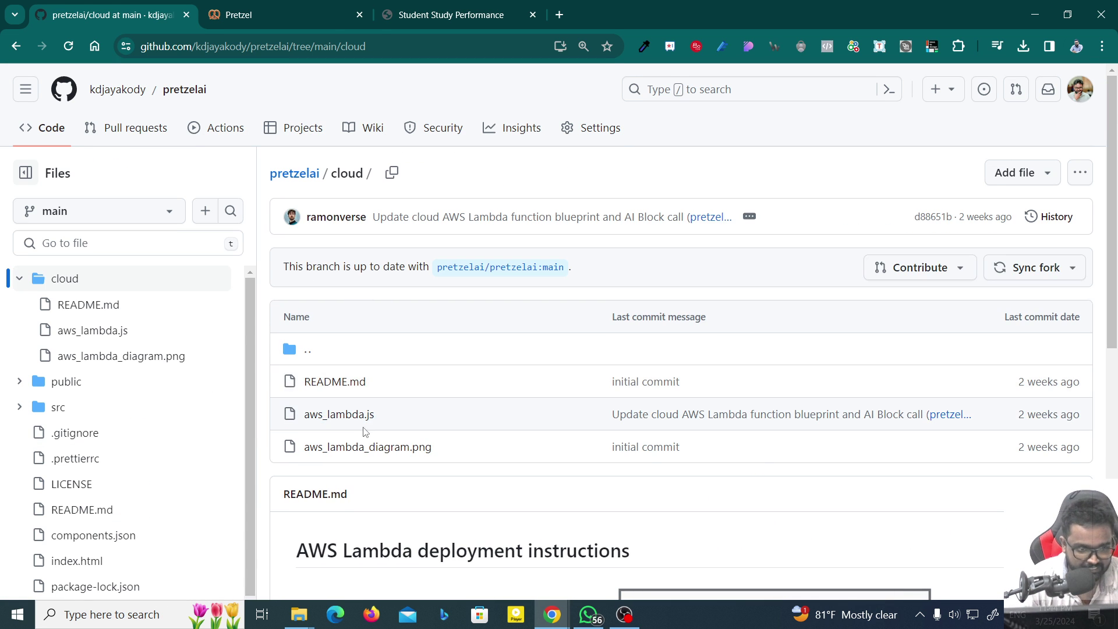
Read the AWS Lambda deployment notes, open aws_lambda.js in a new tab, and return to the repo root.
{"action": "scroll", "coordinate": [364, 428], "scroll_direction": "down", "scroll_amount": 4}
{"action": "scroll", "coordinate": [366, 427], "scroll_direction": "down", "scroll_amount": 3}
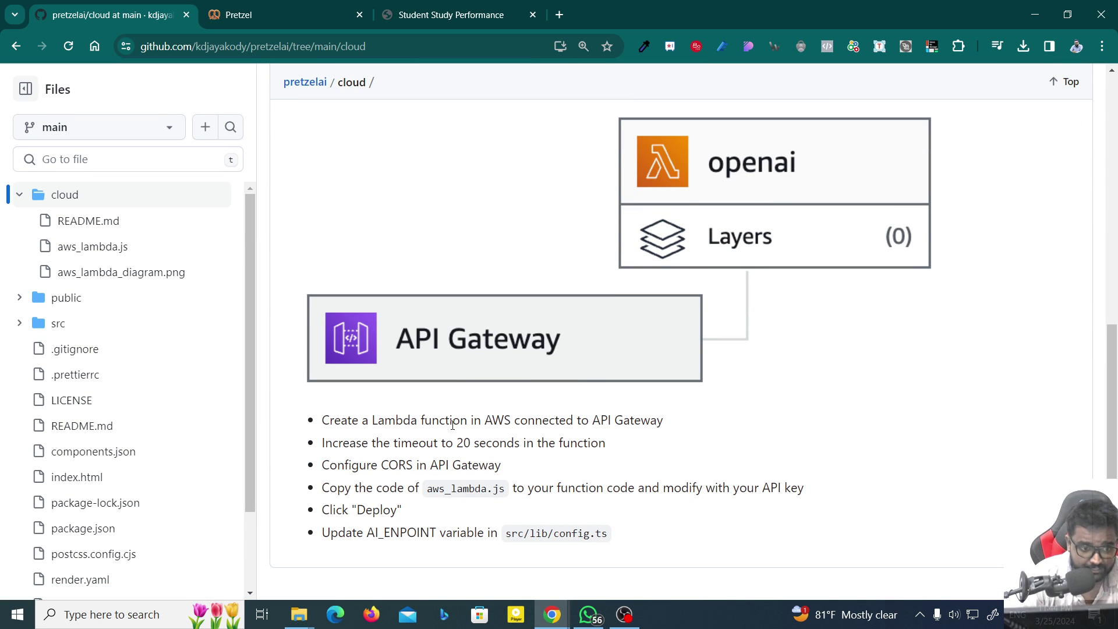
{"action": "scroll", "coordinate": [513, 402], "scroll_direction": "up", "scroll_amount": 4}
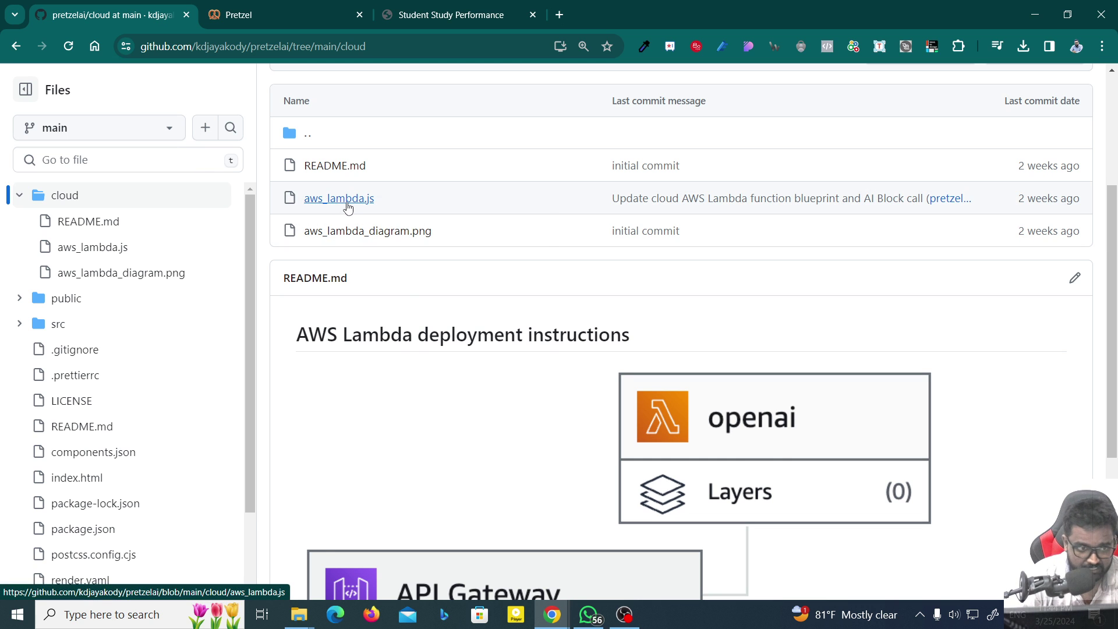
{"action": "middle_click", "coordinate": [348, 201]}
{"action": "key", "text": "alt+Left"}
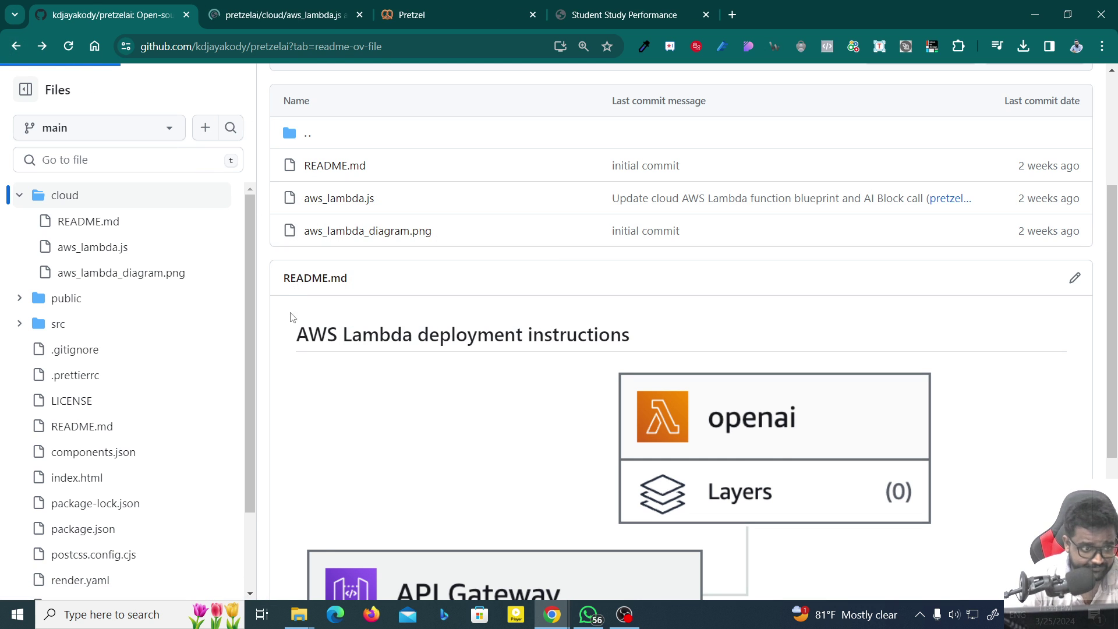
{"action": "scroll", "coordinate": [159, 359], "scroll_direction": "down", "scroll_amount": 1}
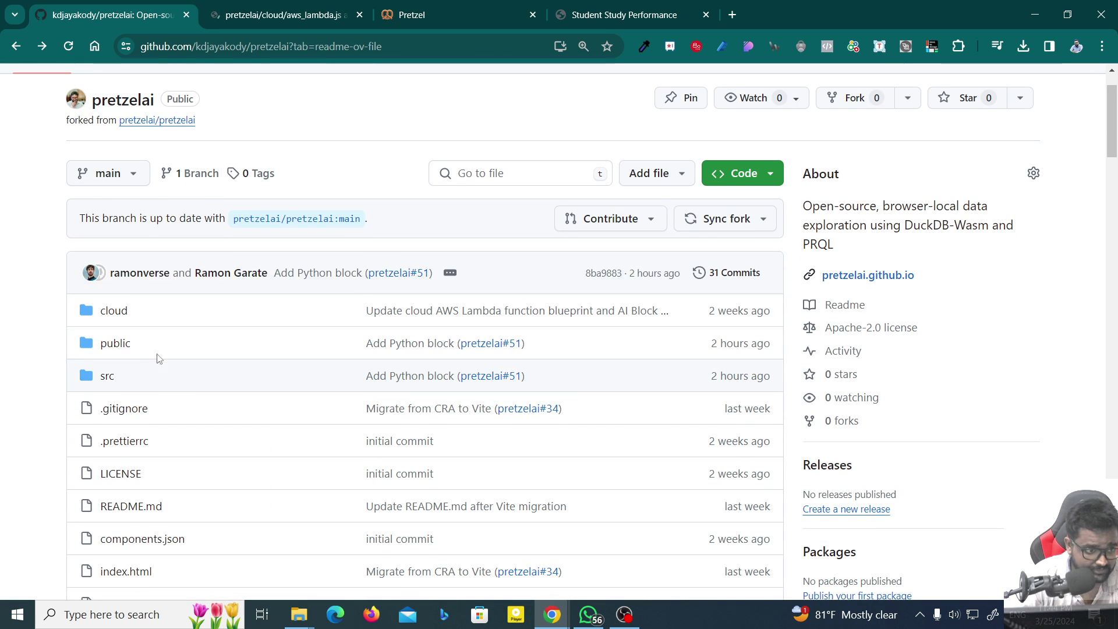
Open src/App.tsx from the repository's src folder.
{"action": "left_click", "coordinate": [256, 387]}
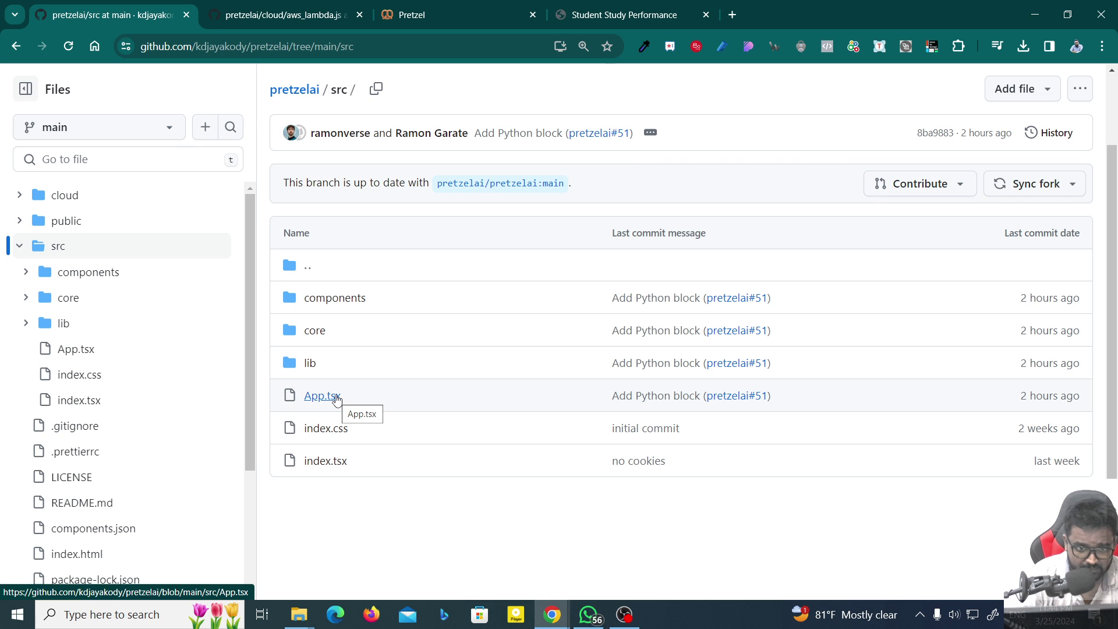
{"action": "left_click", "coordinate": [314, 397]}
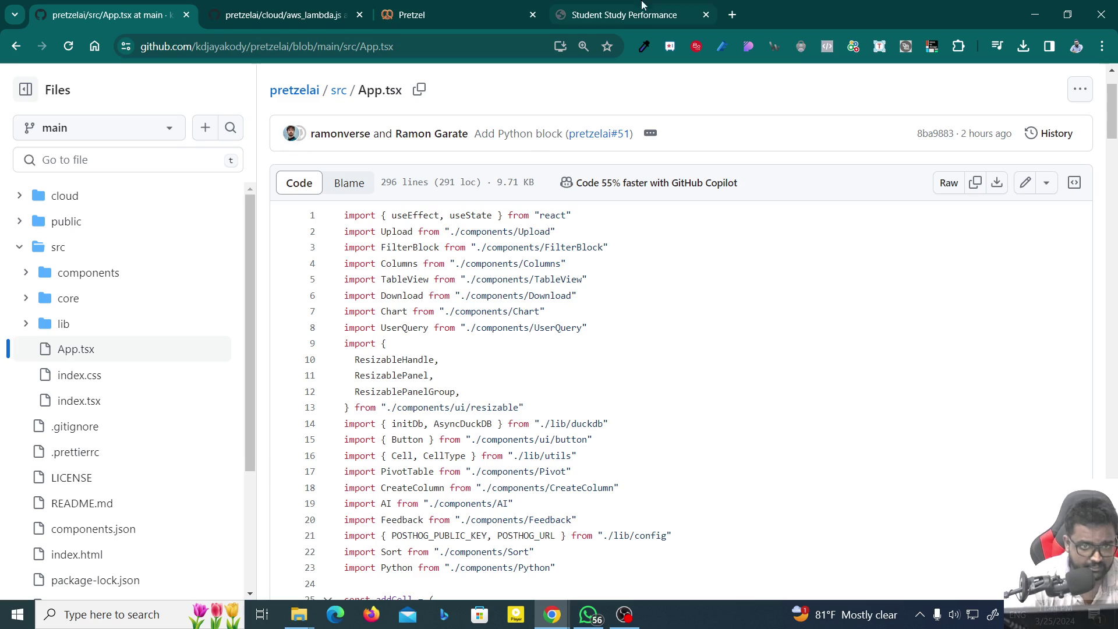
{"action": "left_click", "coordinate": [732, 12]}
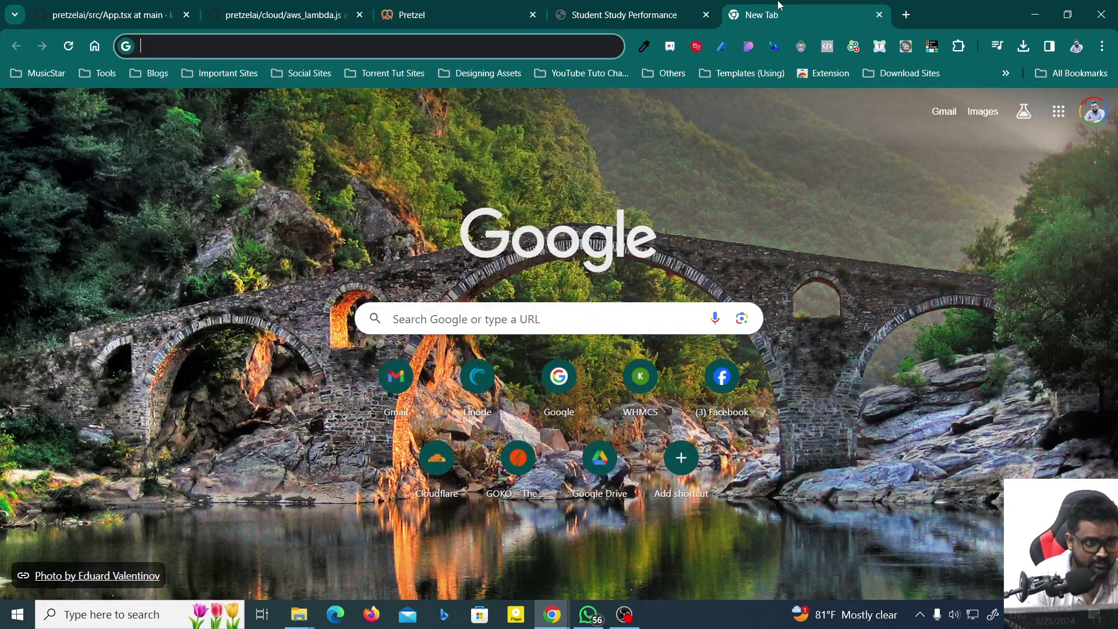
Search Google for 'tsx file', read the Stack Overflow answer on .ts vs .tsx, then close it.
{"action": "type", "text": "tsx"}
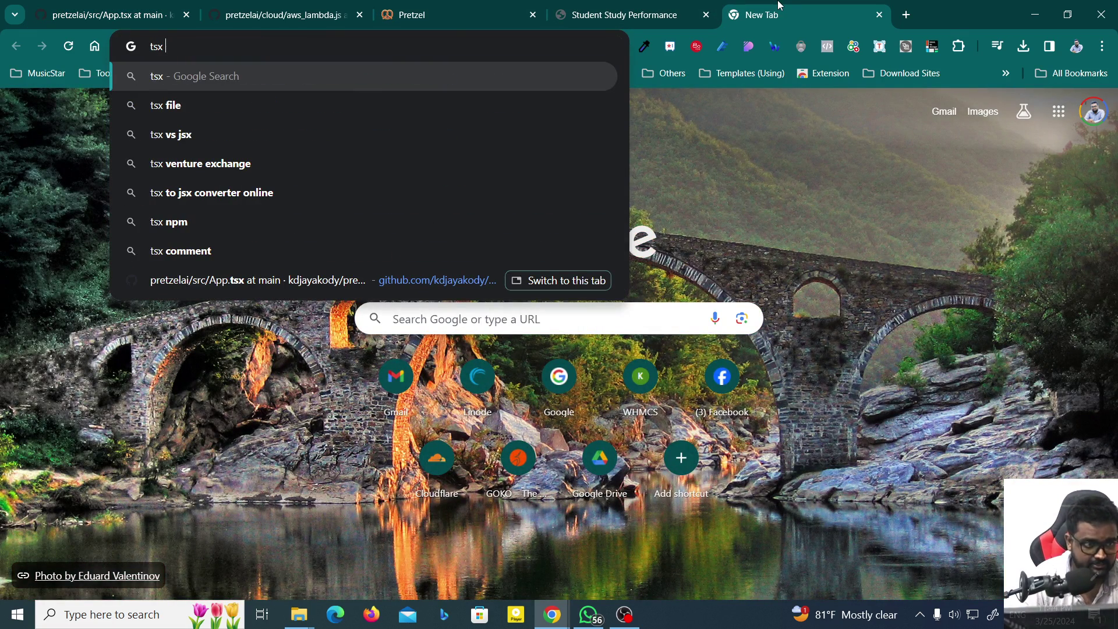
{"action": "key", "text": "Down"}
{"action": "key", "text": "Return"}
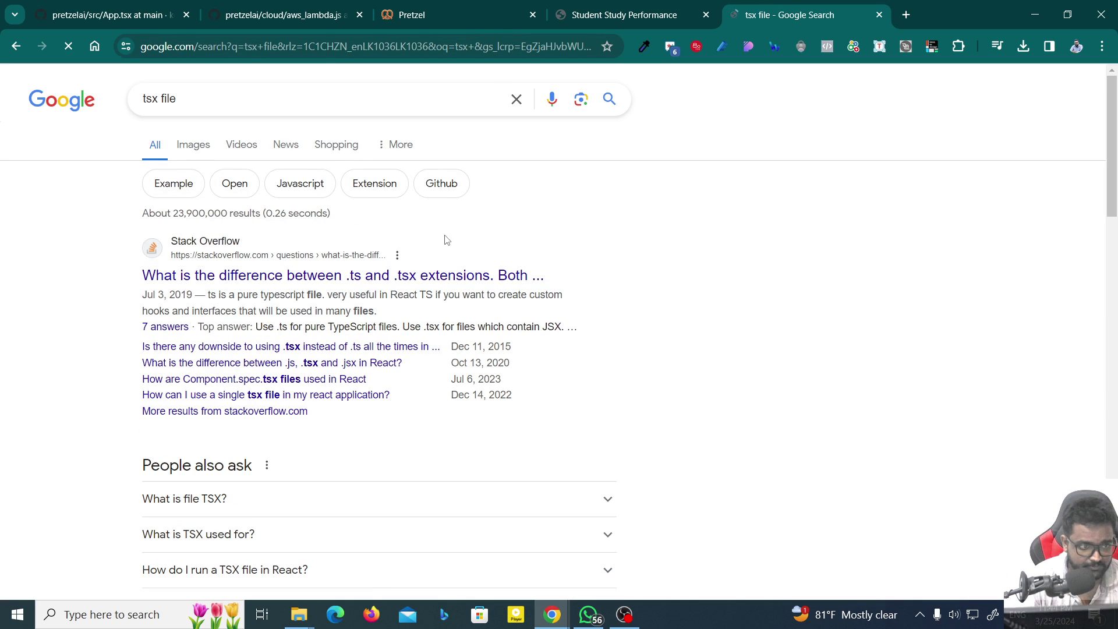
{"action": "left_click", "coordinate": [422, 283]}
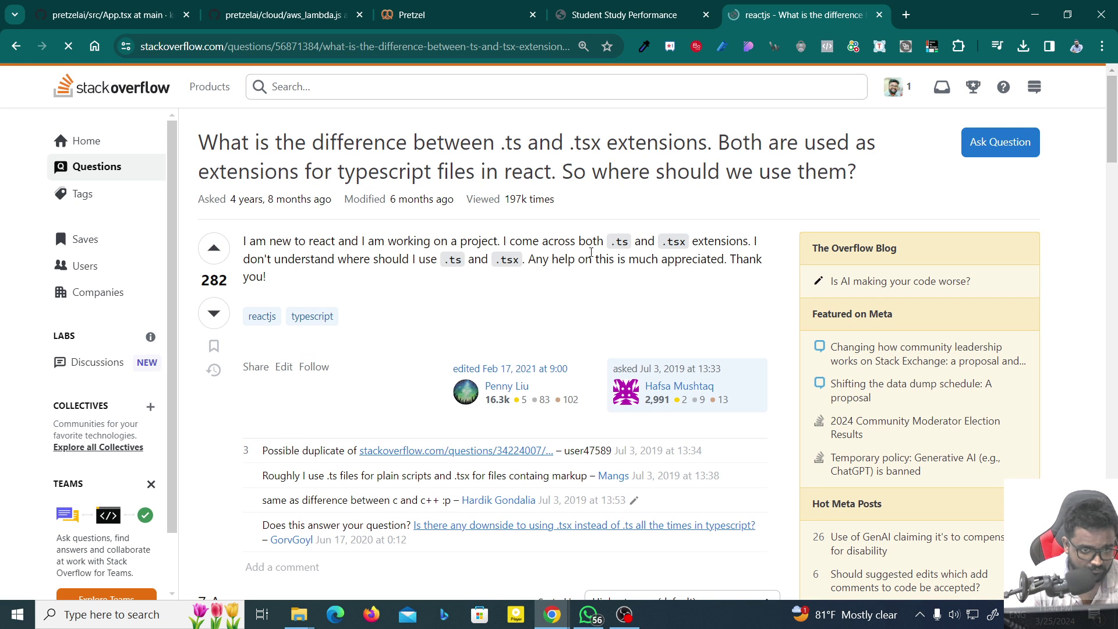
{"action": "scroll", "coordinate": [464, 168], "scroll_direction": "down", "scroll_amount": 2}
{"action": "scroll", "coordinate": [423, 382], "scroll_direction": "down", "scroll_amount": 4}
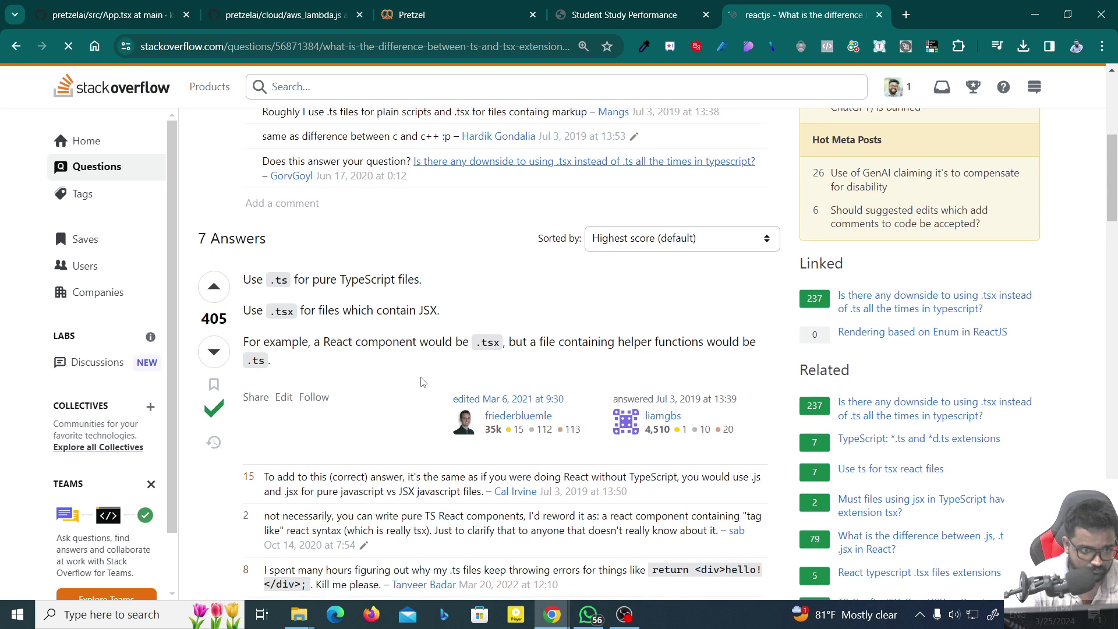
{"action": "scroll", "coordinate": [424, 350], "scroll_direction": "down", "scroll_amount": 2}
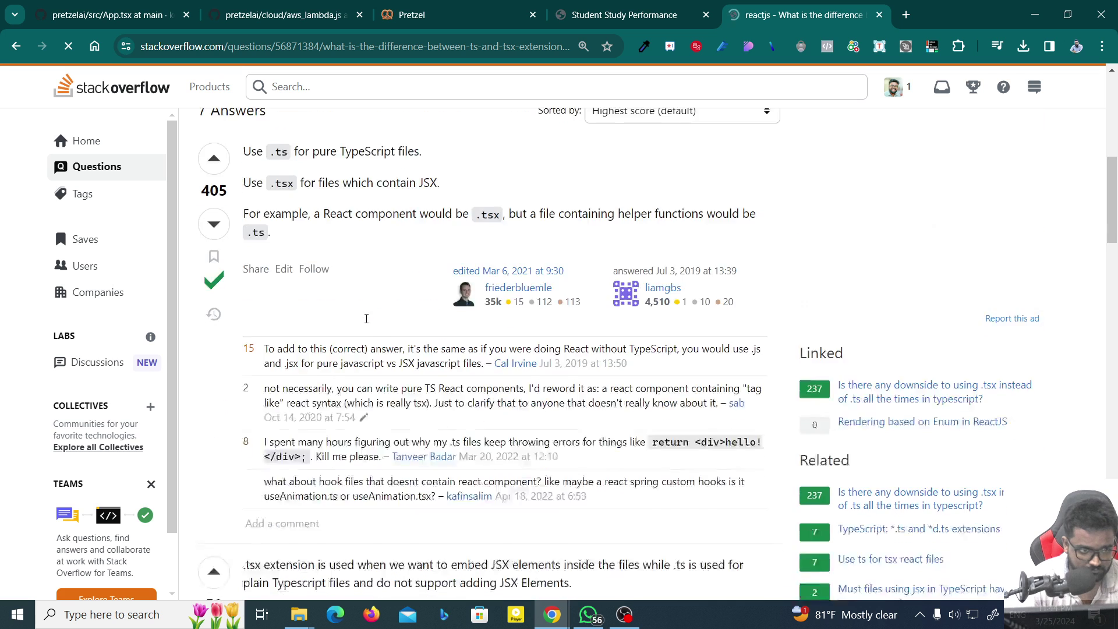
{"action": "scroll", "coordinate": [408, 344], "scroll_direction": "down", "scroll_amount": 5}
{"action": "scroll", "coordinate": [367, 329], "scroll_direction": "down", "scroll_amount": 5}
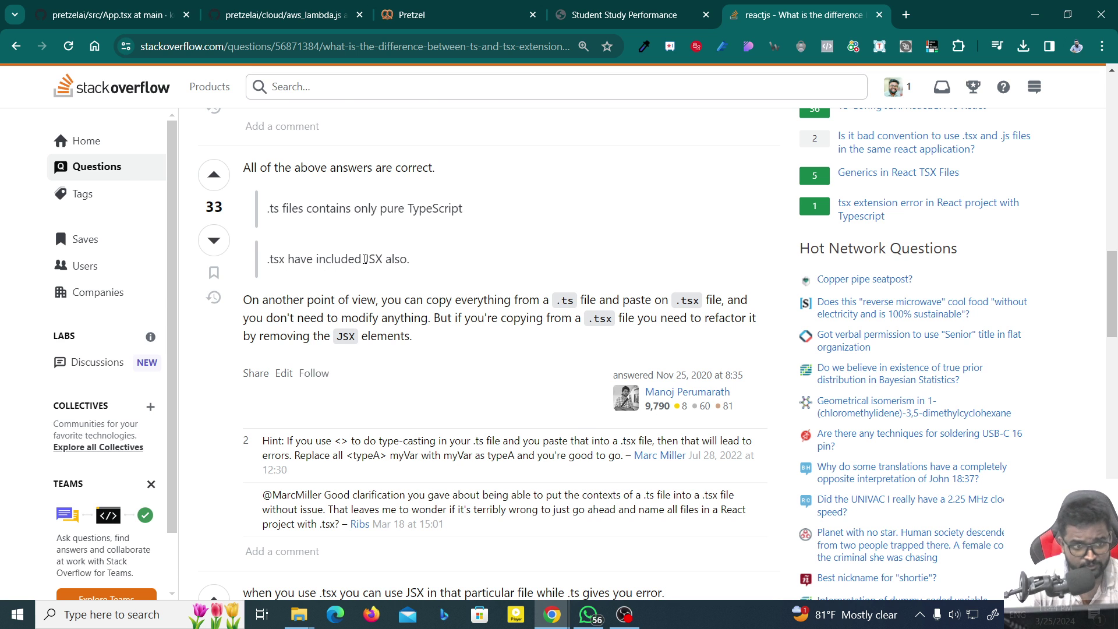
{"action": "key", "text": "ctrl+w"}
Scroll through the App.tsx source code.
{"action": "scroll", "coordinate": [422, 289], "scroll_direction": "down", "scroll_amount": 5}
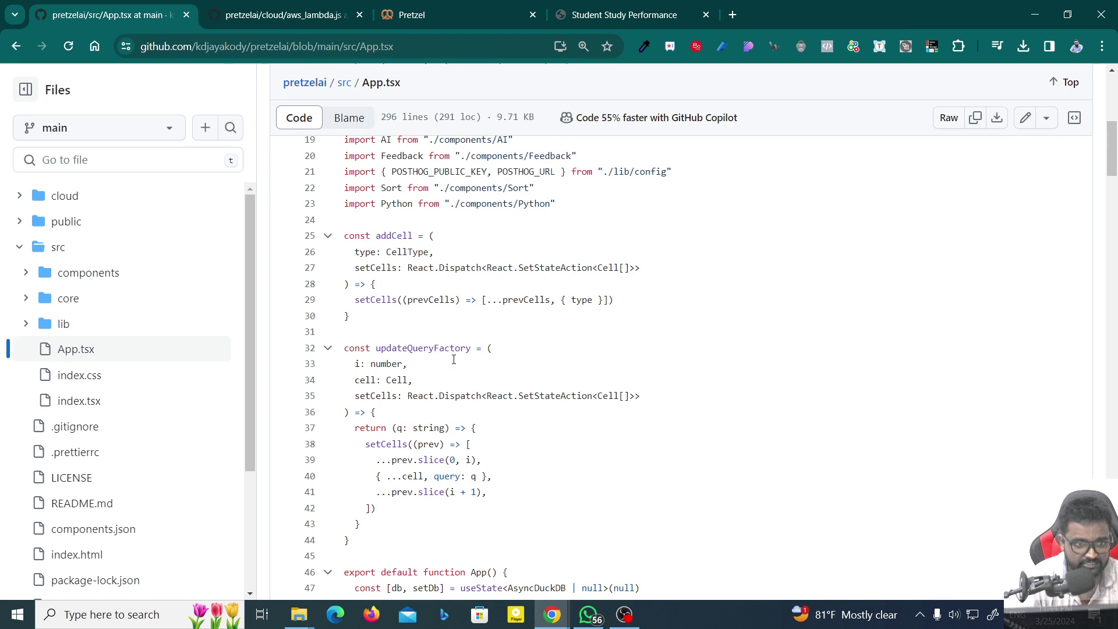
{"action": "scroll", "coordinate": [422, 288], "scroll_direction": "up", "scroll_amount": 5}
{"action": "left_click_drag", "start_coordinate": [492, 312], "coordinate": [695, 285]}
{"action": "left_click", "coordinate": [695, 287]}
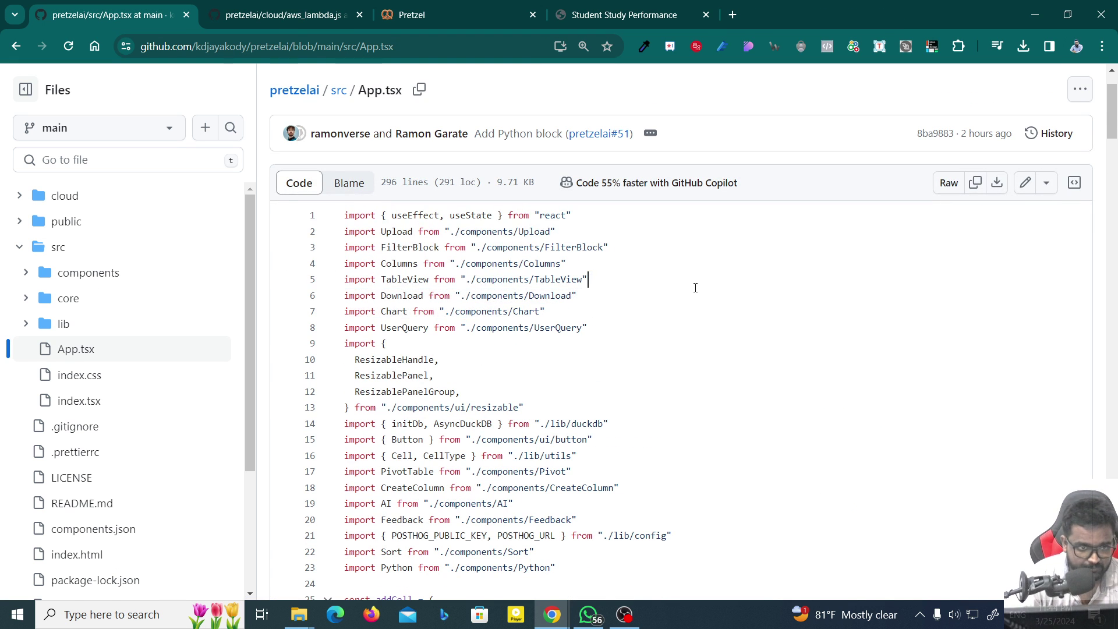
{"action": "scroll", "coordinate": [696, 287], "scroll_direction": "down", "scroll_amount": 5}
{"action": "scroll", "coordinate": [695, 288], "scroll_direction": "down", "scroll_amount": 5}
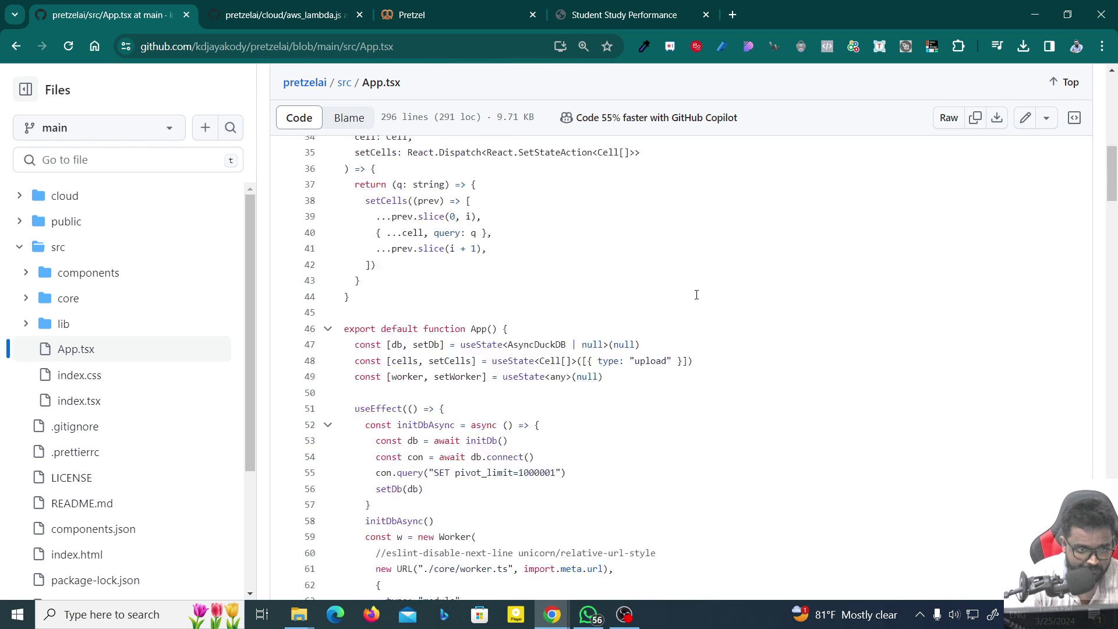
{"action": "scroll", "coordinate": [696, 291], "scroll_direction": "down", "scroll_amount": 3}
{"action": "scroll", "coordinate": [696, 295], "scroll_direction": "down", "scroll_amount": 2}
{"action": "scroll", "coordinate": [697, 295], "scroll_direction": "down", "scroll_amount": 5}
{"action": "scroll", "coordinate": [696, 296], "scroll_direction": "down", "scroll_amount": 4}
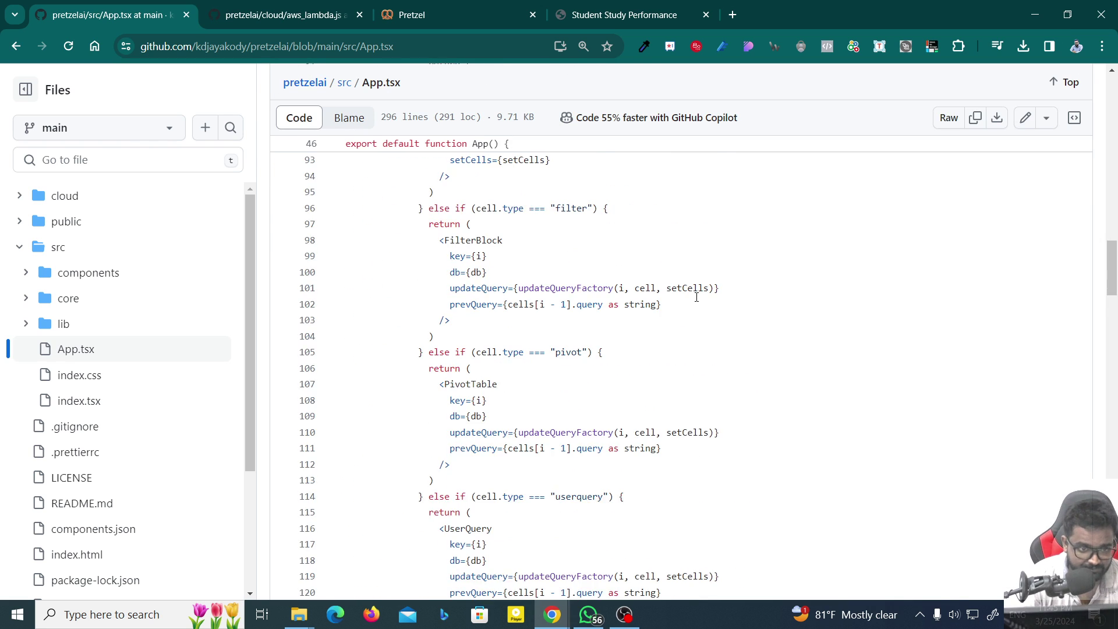
{"action": "scroll", "coordinate": [697, 297], "scroll_direction": "down", "scroll_amount": 4}
{"action": "scroll", "coordinate": [696, 298], "scroll_direction": "down", "scroll_amount": 6}
{"action": "scroll", "coordinate": [696, 300], "scroll_direction": "down", "scroll_amount": 6}
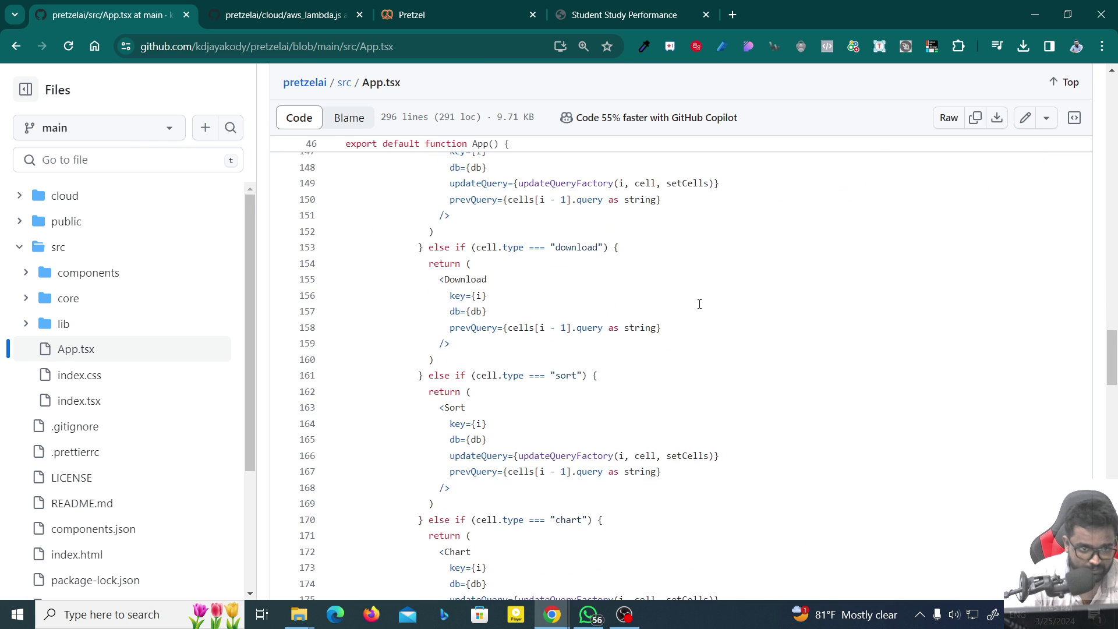
{"action": "scroll", "coordinate": [697, 302], "scroll_direction": "down", "scroll_amount": 5}
{"action": "scroll", "coordinate": [696, 303], "scroll_direction": "down", "scroll_amount": 7}
{"action": "scroll", "coordinate": [89, 396], "scroll_direction": "down", "scroll_amount": 2}
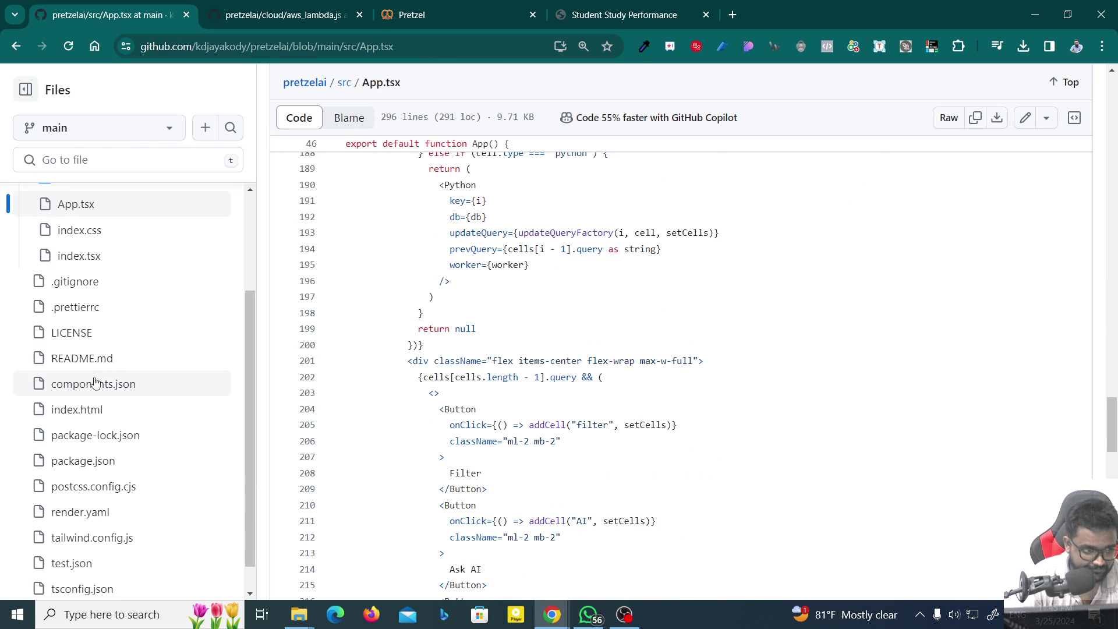
{"action": "scroll", "coordinate": [81, 367], "scroll_direction": "up", "scroll_amount": 2}
Expand the core and components folders and browse Download.tsx.
{"action": "left_click", "coordinate": [26, 298]}
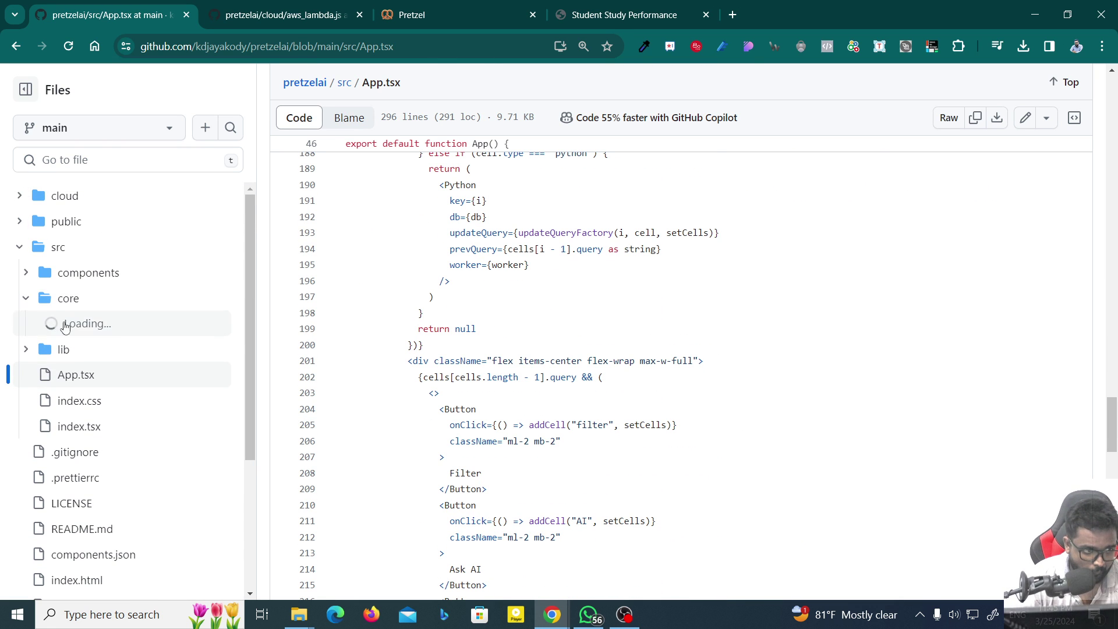
{"action": "left_click", "coordinate": [88, 272]}
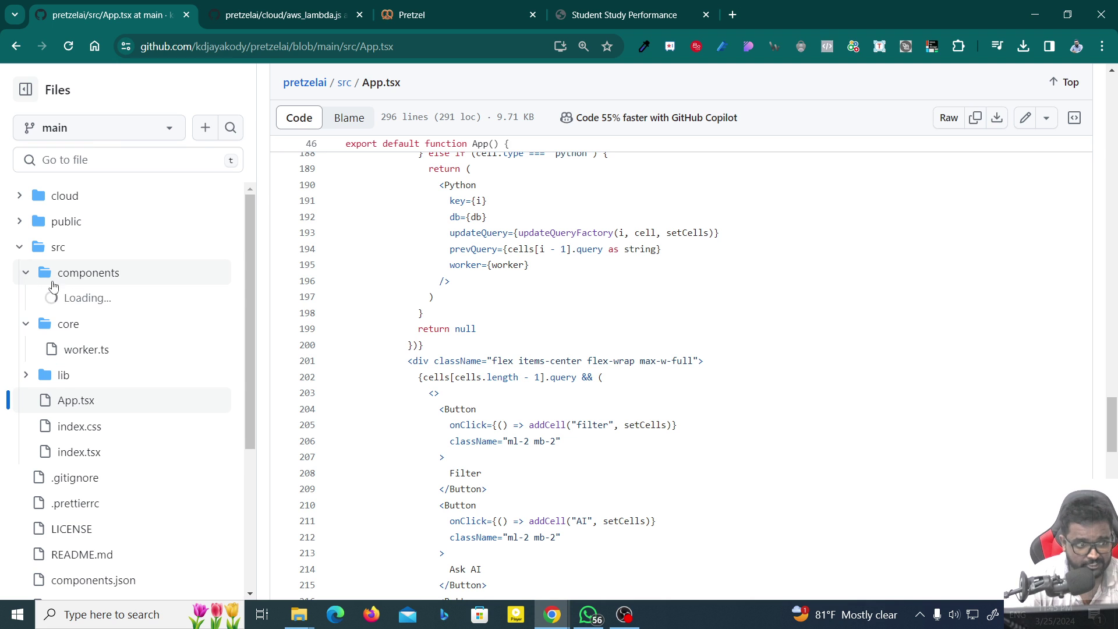
{"action": "scroll", "coordinate": [97, 304], "scroll_direction": "down", "scroll_amount": 3}
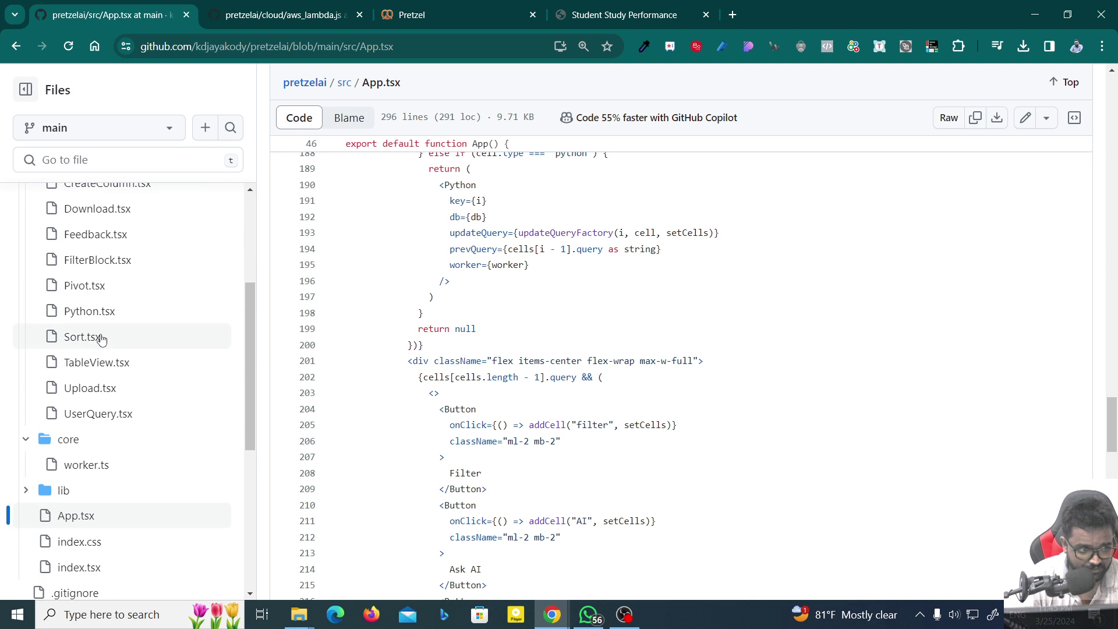
{"action": "scroll", "coordinate": [100, 357], "scroll_direction": "up", "scroll_amount": 2}
{"action": "left_click", "coordinate": [103, 356]}
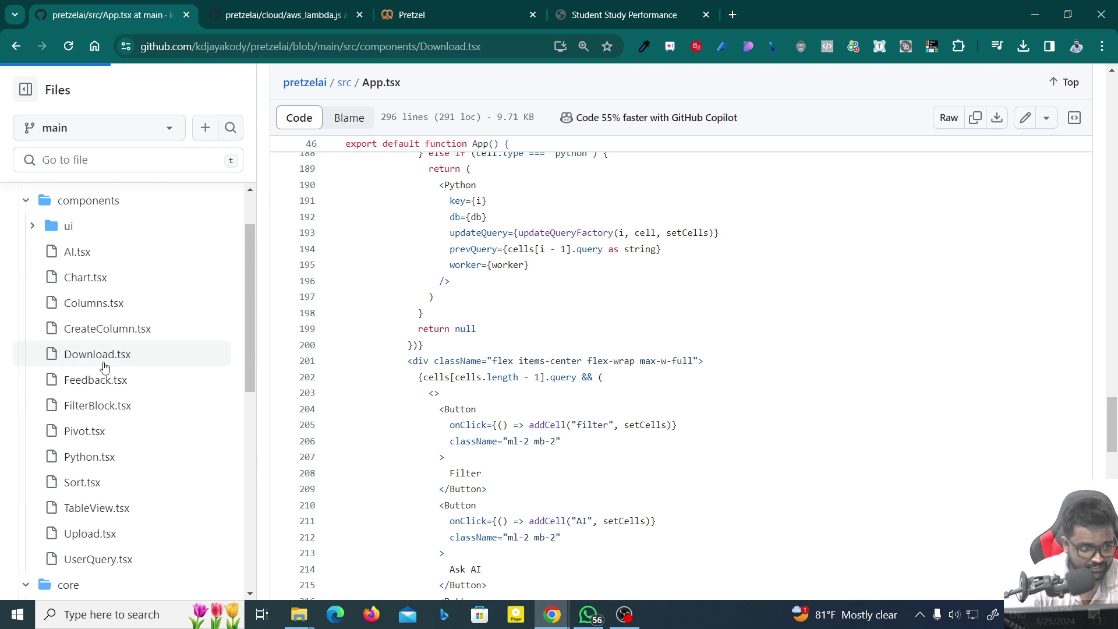
{"action": "scroll", "coordinate": [508, 354], "scroll_direction": "down", "scroll_amount": 3}
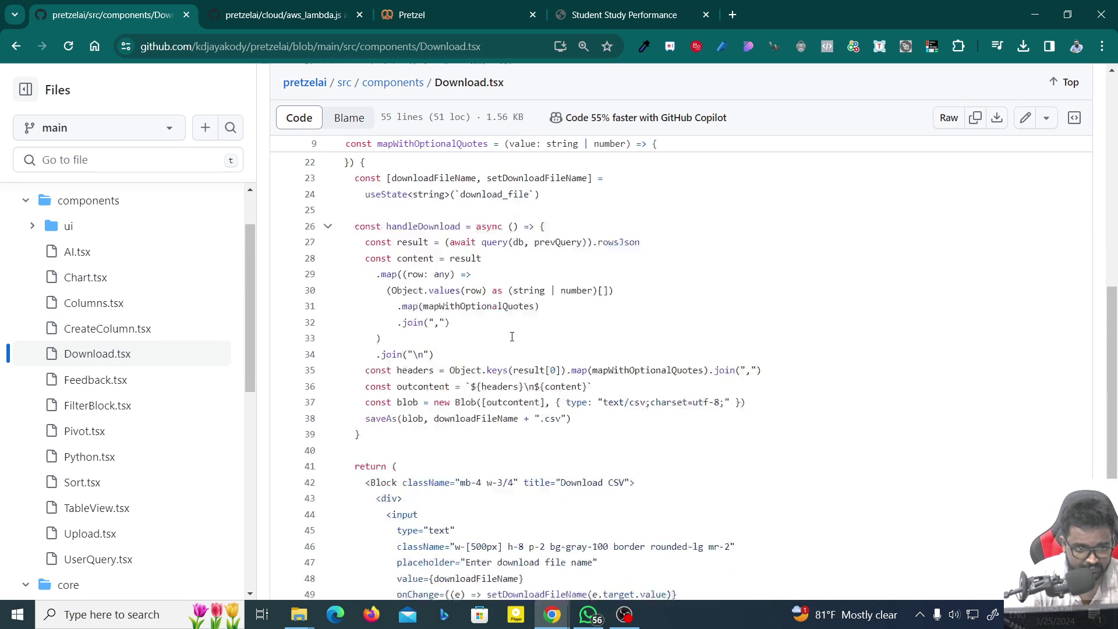
{"action": "scroll", "coordinate": [508, 354], "scroll_direction": "down", "scroll_amount": 4}
{"action": "scroll", "coordinate": [508, 354], "scroll_direction": "up", "scroll_amount": 3}
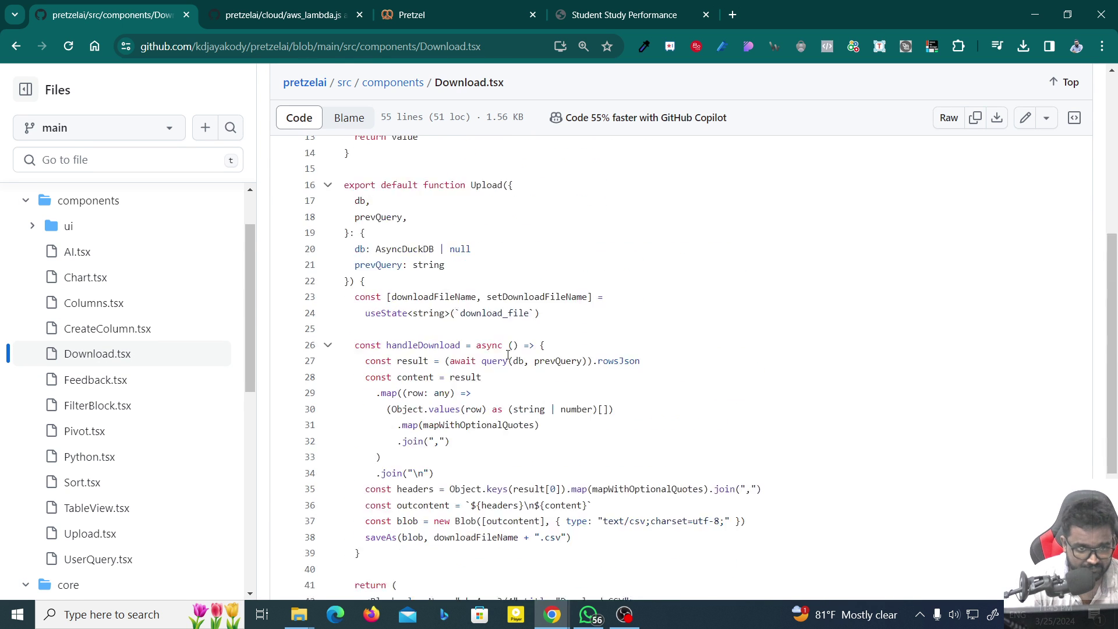
Browse Pivot.tsx, then close that GitHub tab.
{"action": "left_click", "coordinate": [85, 431]}
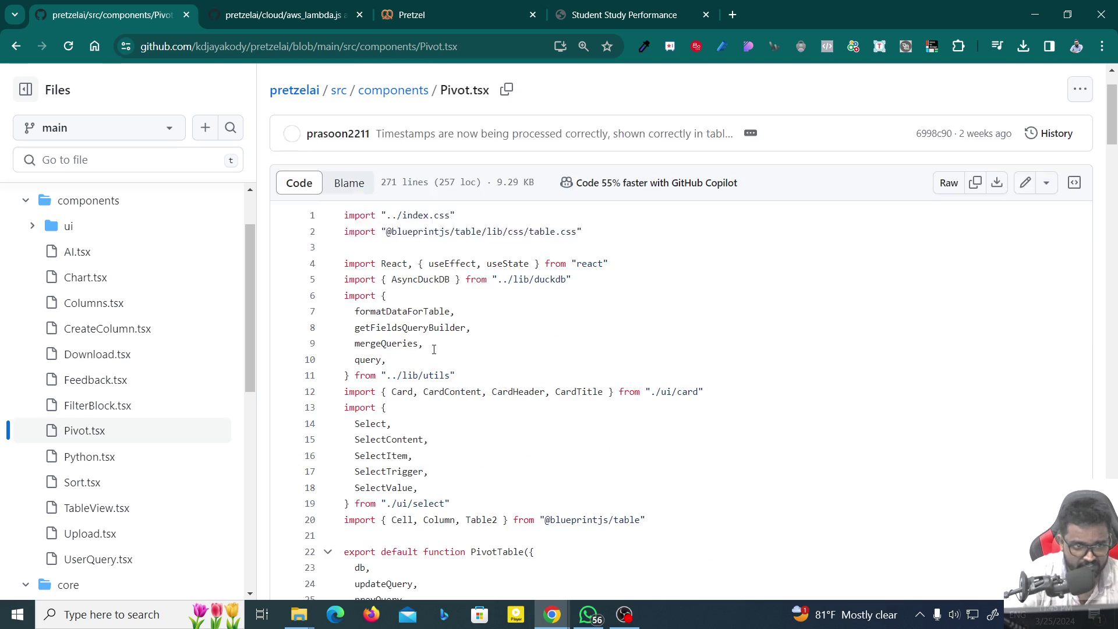
{"action": "scroll", "coordinate": [431, 355], "scroll_direction": "down", "scroll_amount": 9}
{"action": "scroll", "coordinate": [428, 360], "scroll_direction": "down", "scroll_amount": 9}
{"action": "scroll", "coordinate": [426, 363], "scroll_direction": "down", "scroll_amount": 8}
{"action": "scroll", "coordinate": [426, 362], "scroll_direction": "down", "scroll_amount": 6}
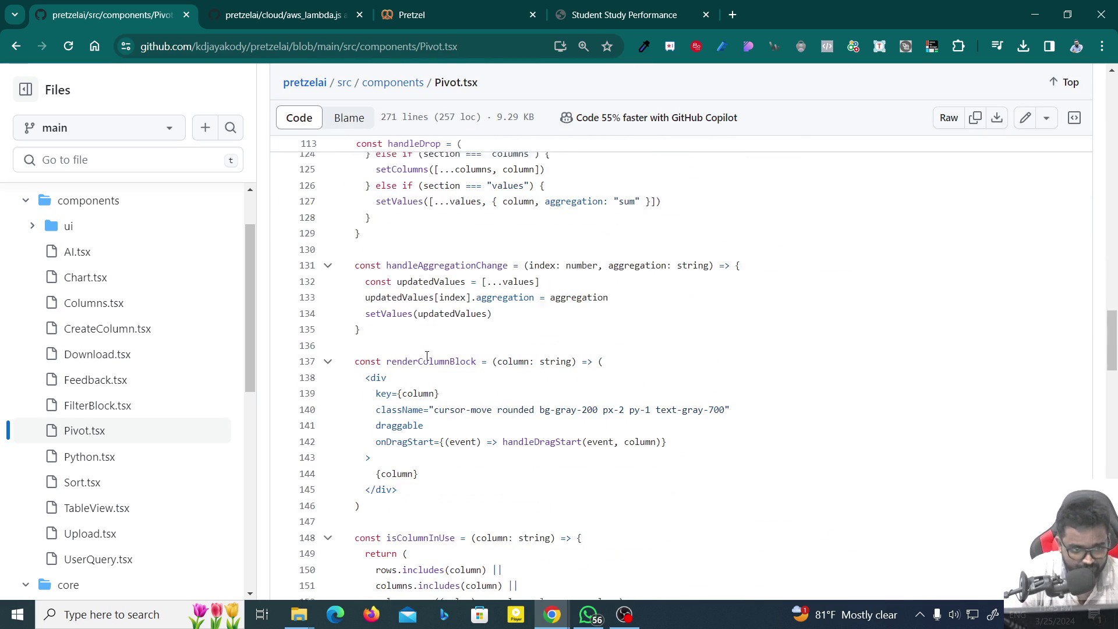
{"action": "scroll", "coordinate": [422, 355], "scroll_direction": "up", "scroll_amount": 3}
{"action": "scroll", "coordinate": [416, 338], "scroll_direction": "up", "scroll_amount": 2}
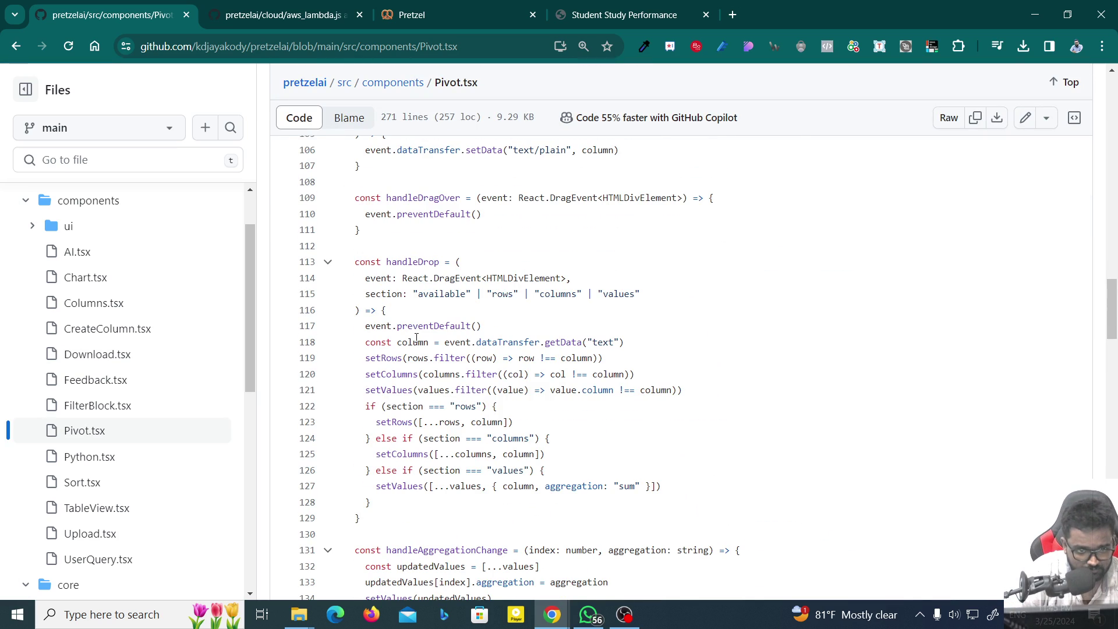
{"action": "scroll", "coordinate": [417, 338], "scroll_direction": "down", "scroll_amount": 3}
{"action": "scroll", "coordinate": [416, 338], "scroll_direction": "down", "scroll_amount": 9}
{"action": "scroll", "coordinate": [416, 338], "scroll_direction": "down", "scroll_amount": 7}
{"action": "scroll", "coordinate": [416, 337], "scroll_direction": "down", "scroll_amount": 4}
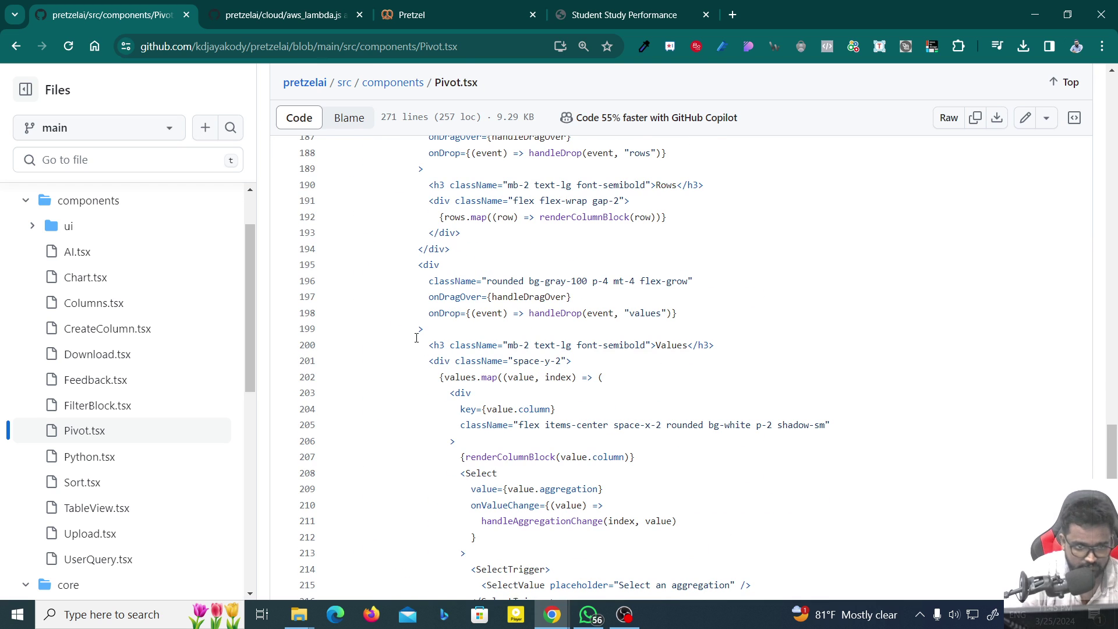
{"action": "key", "text": "ctrl+w"}
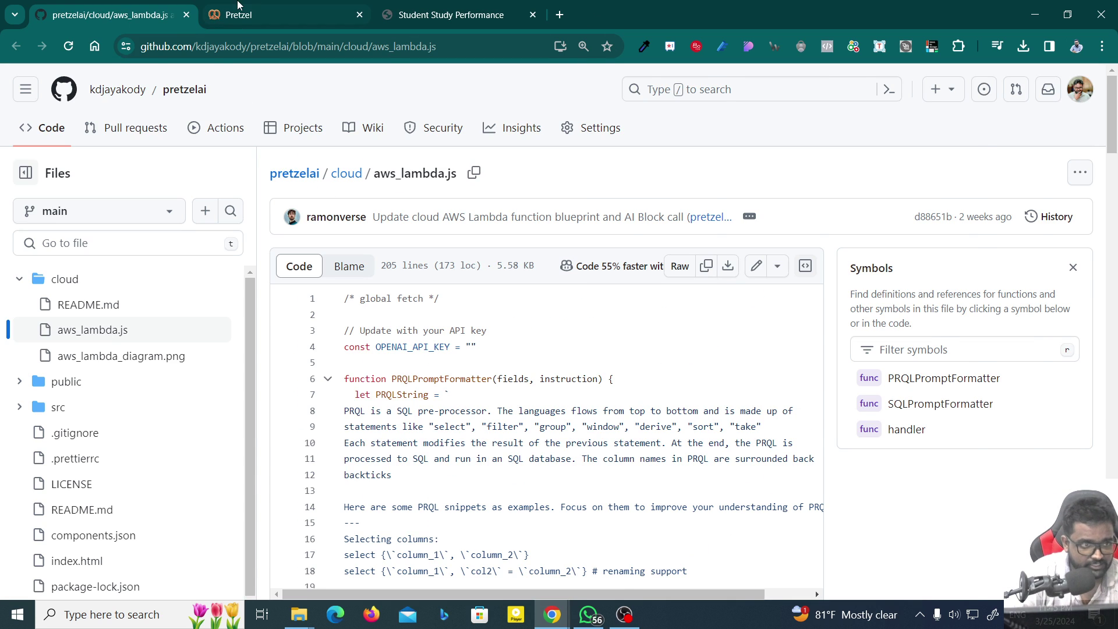
Return to Pretzel AI and dismiss the spelling suggestion tooltip.
{"action": "left_click", "coordinate": [237, 5]}
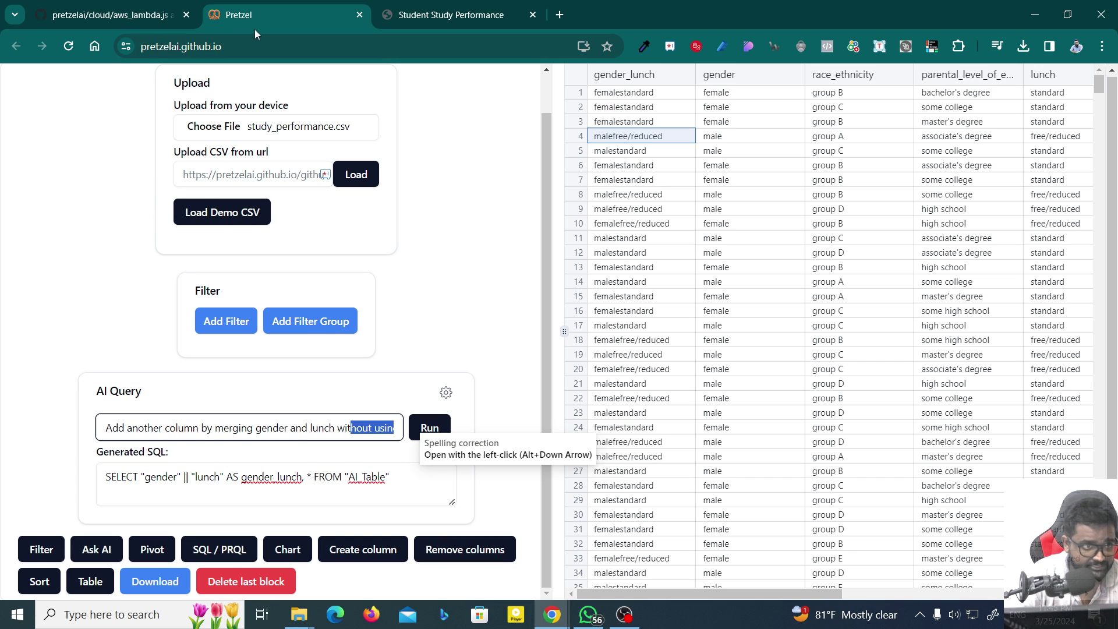
{"action": "left_click", "coordinate": [337, 427]}
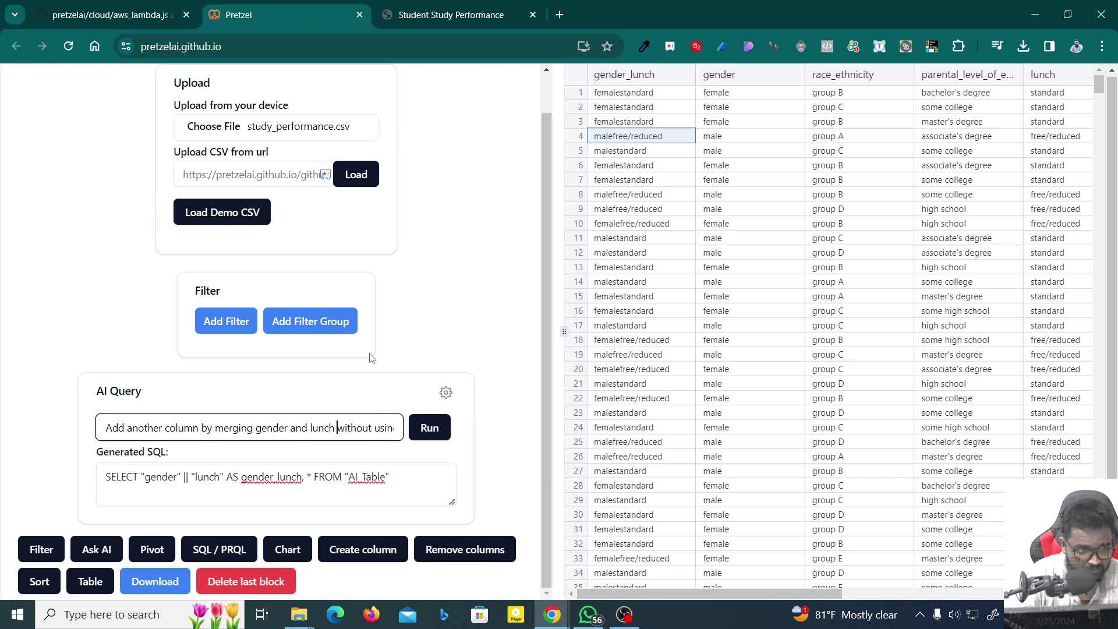
{"action": "scroll", "coordinate": [371, 356], "scroll_direction": "up", "scroll_amount": 2}
{"action": "left_click", "coordinate": [377, 73]}
{"action": "key", "text": "shift+Tab"}
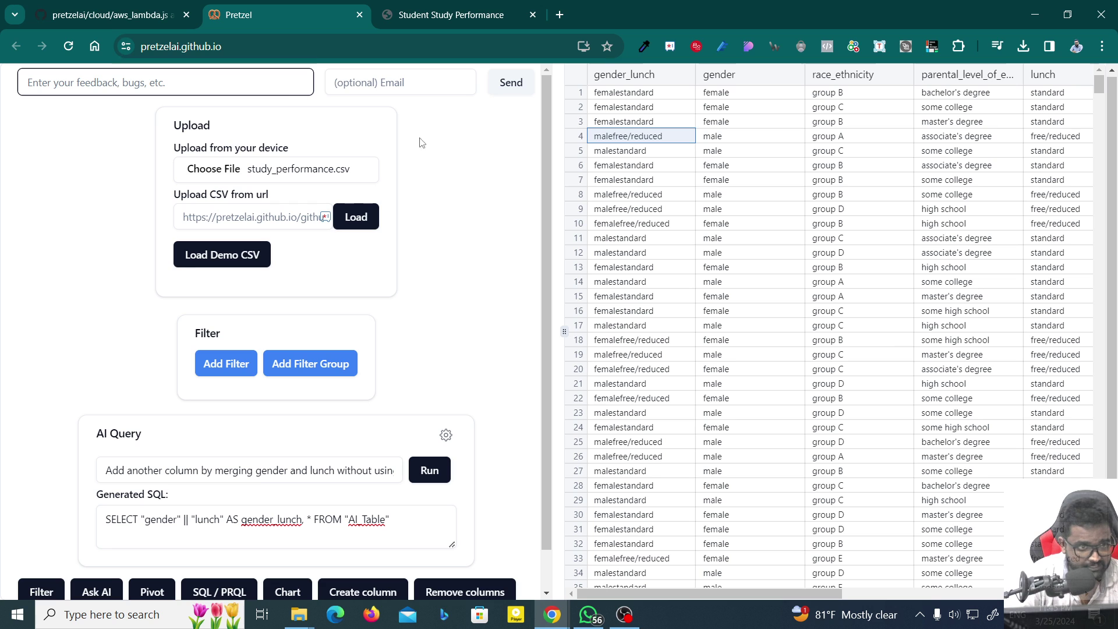
{"action": "left_click", "coordinate": [421, 143]}
Add a new Chart block below the gender_lunch AI query.
{"action": "scroll", "coordinate": [317, 357], "scroll_direction": "down", "scroll_amount": 2}
{"action": "scroll", "coordinate": [163, 361], "scroll_direction": "up", "scroll_amount": 2}
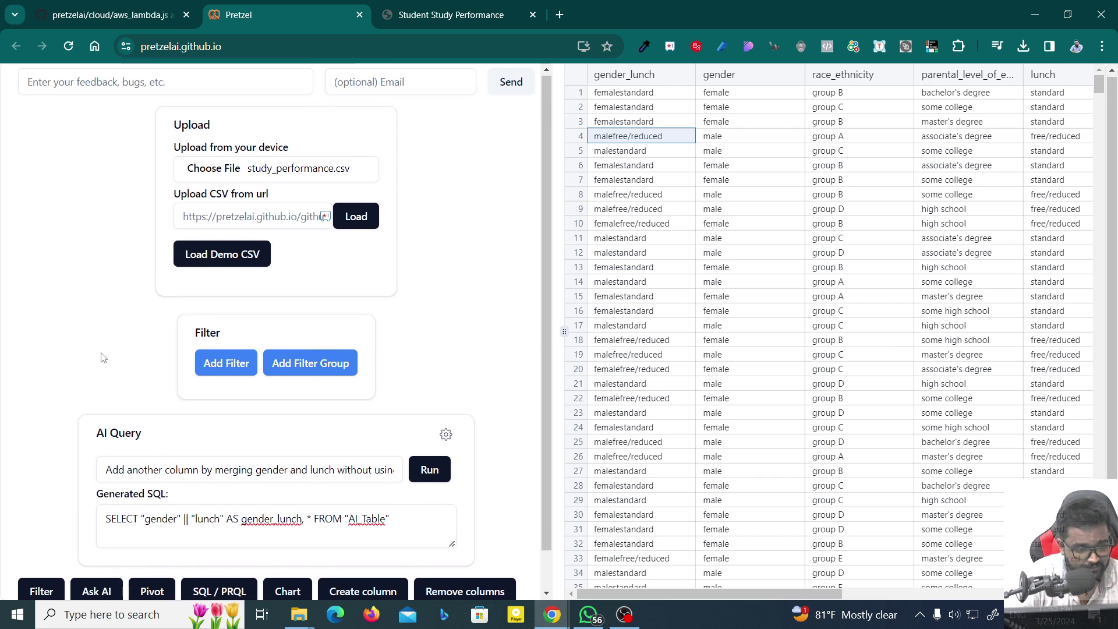
{"action": "scroll", "coordinate": [97, 396], "scroll_direction": "down", "scroll_amount": 1}
{"action": "left_click", "coordinate": [286, 550]}
Try chart settings: lunch, then gender_lunch on the x-axis, Scatter type, race_ethnicity and gender on y.
{"action": "scroll", "coordinate": [254, 418], "scroll_direction": "down", "scroll_amount": 4}
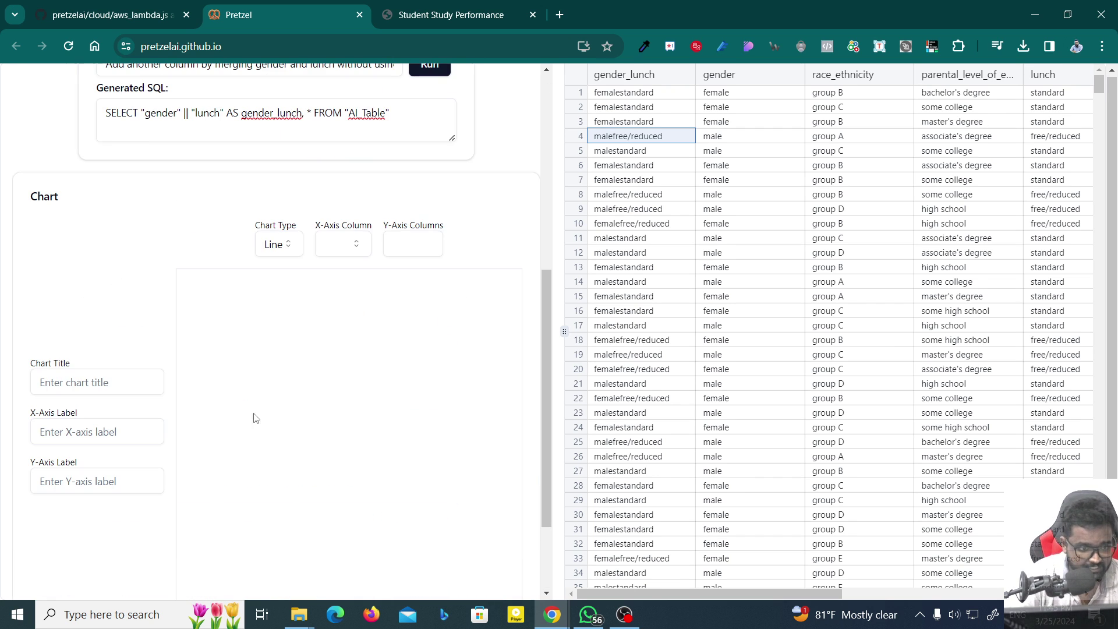
{"action": "left_click", "coordinate": [324, 245]}
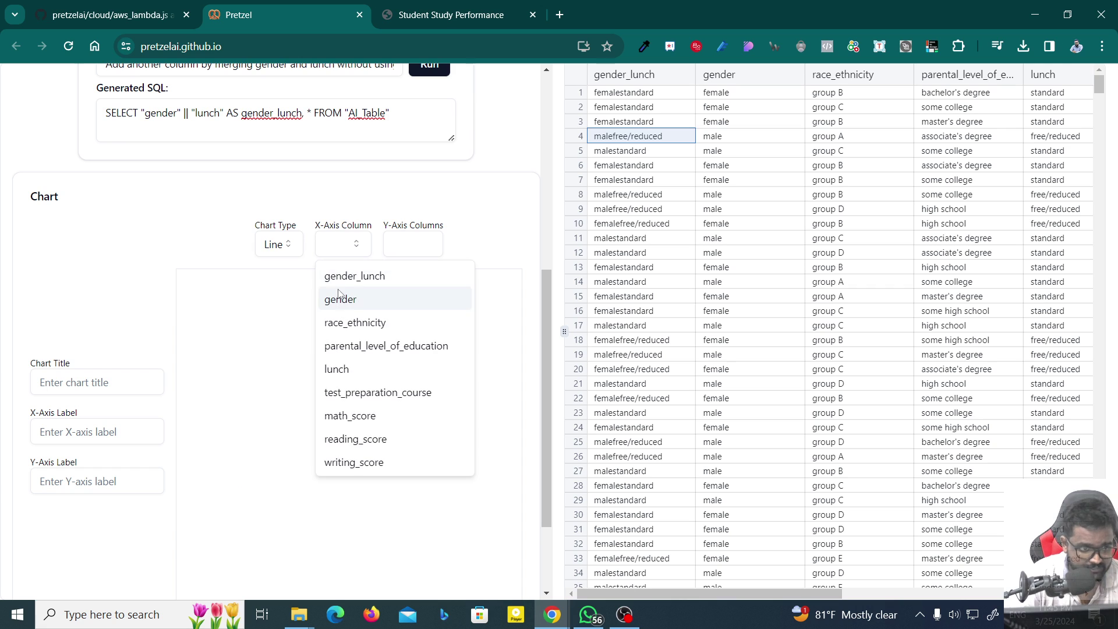
{"action": "left_click", "coordinate": [288, 244]}
{"action": "left_click", "coordinate": [280, 333]}
{"action": "left_click", "coordinate": [419, 245]}
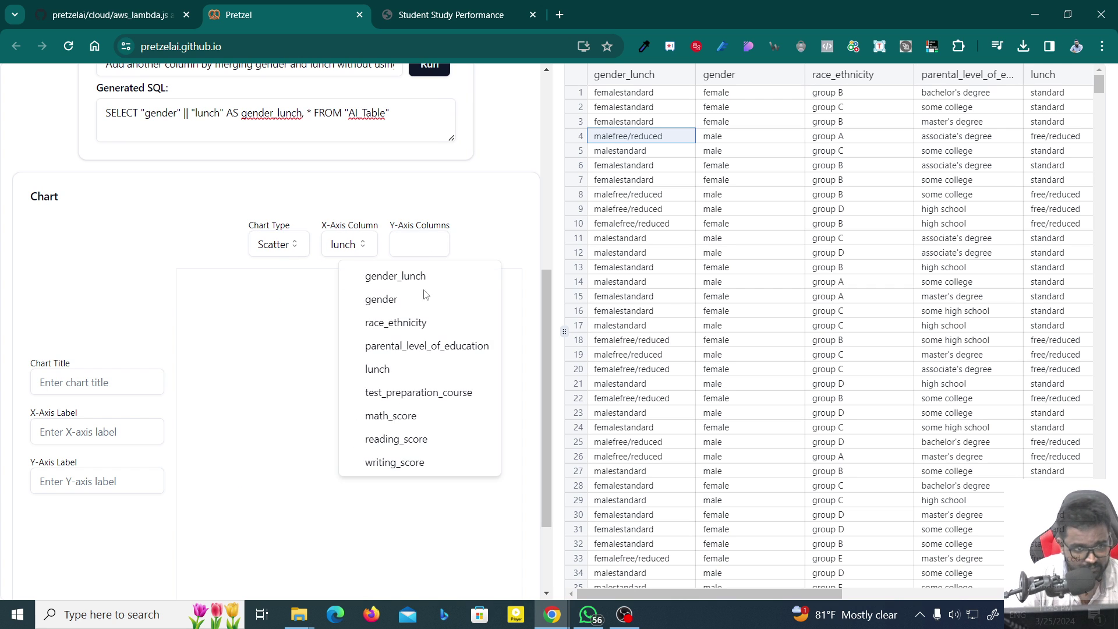
{"action": "left_click", "coordinate": [401, 322]}
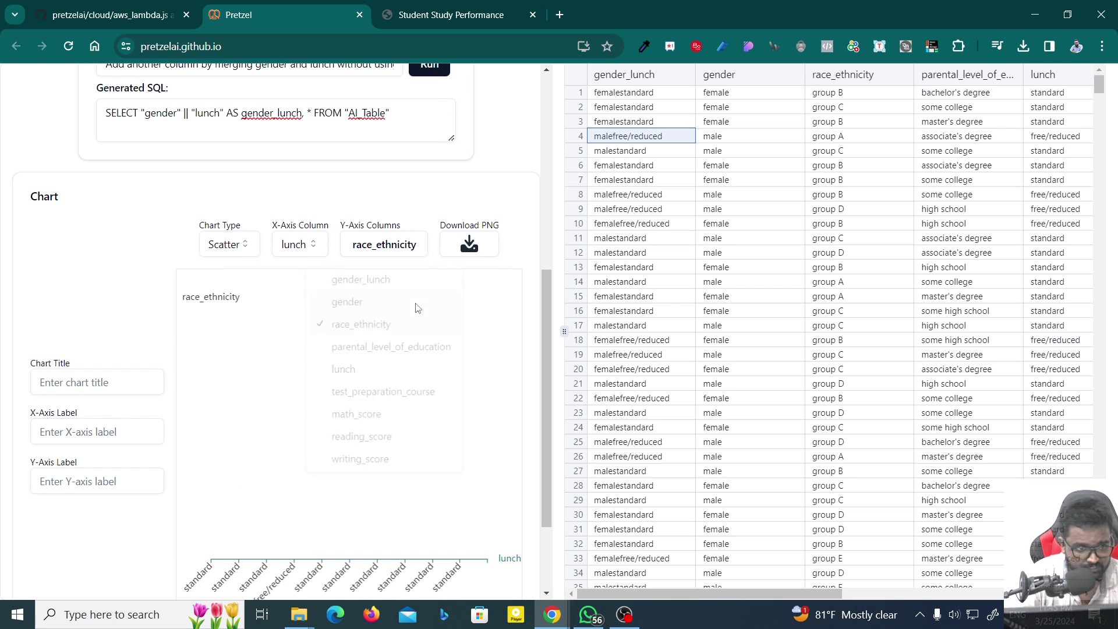
{"action": "left_click", "coordinate": [320, 242]}
{"action": "left_click", "coordinate": [312, 274]}
{"action": "left_click", "coordinate": [411, 250]}
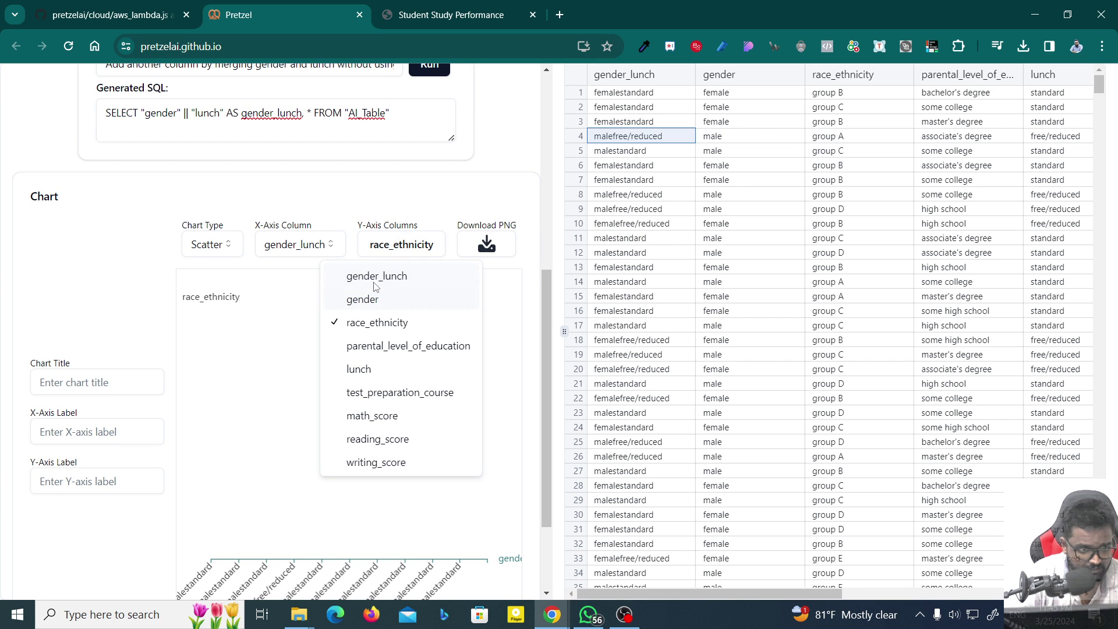
{"action": "left_click", "coordinate": [362, 300]}
Set the x-axis to gender and make math_score the only y-axis column.
{"action": "scroll", "coordinate": [374, 304], "scroll_direction": "down", "scroll_amount": 3}
{"action": "scroll", "coordinate": [349, 326], "scroll_direction": "up", "scroll_amount": 2}
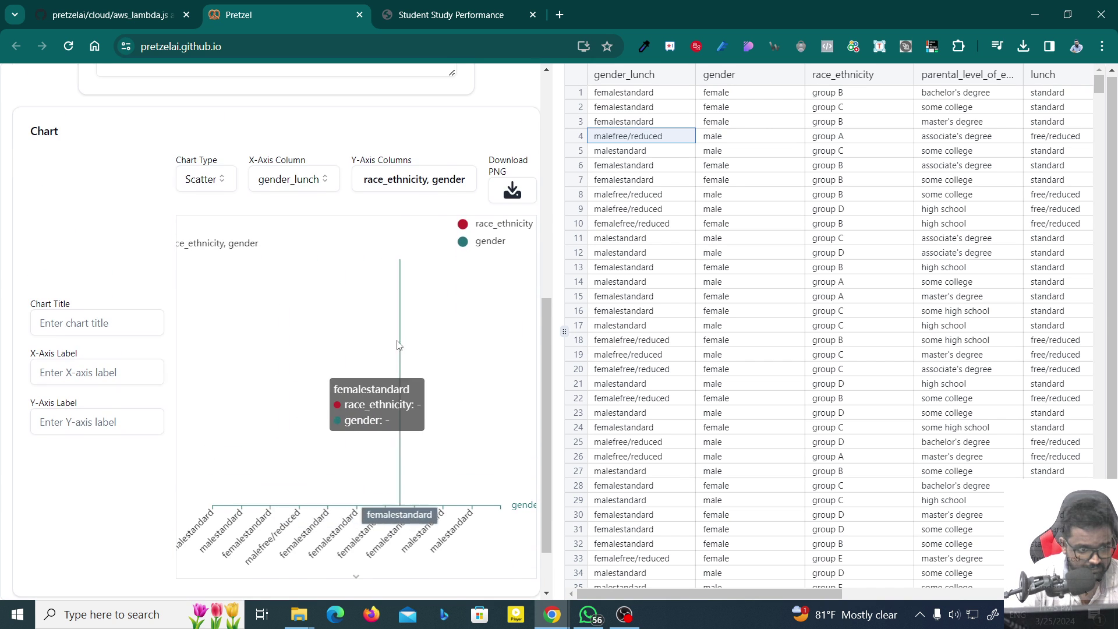
{"action": "scroll", "coordinate": [398, 345], "scroll_direction": "up", "scroll_amount": 3}
{"action": "left_click", "coordinate": [291, 325]}
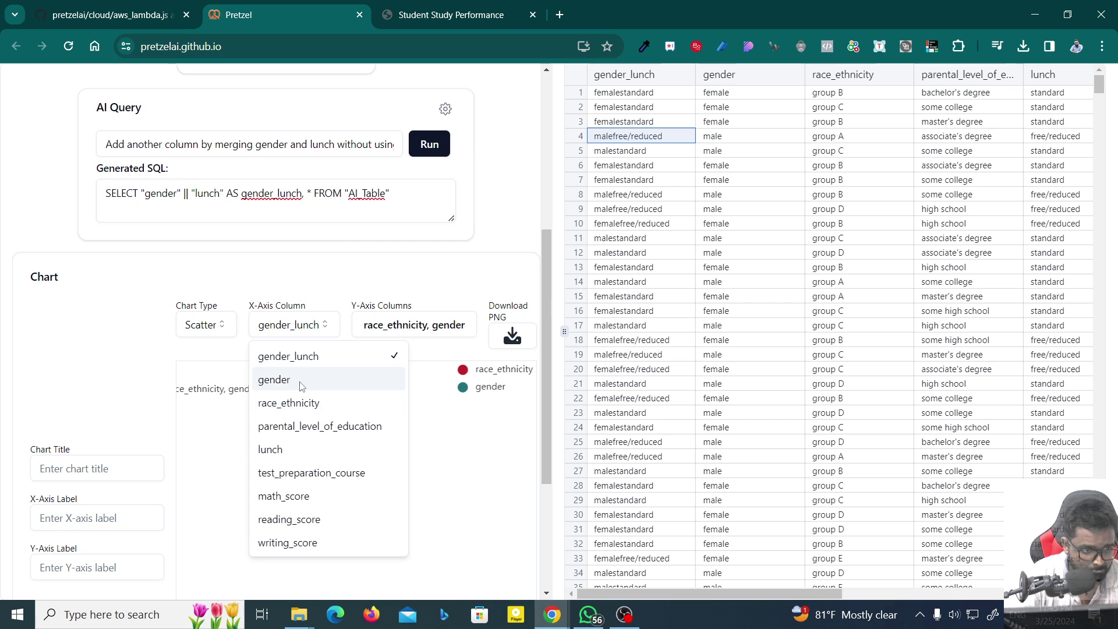
{"action": "left_click", "coordinate": [301, 386]}
{"action": "left_click", "coordinate": [401, 324]}
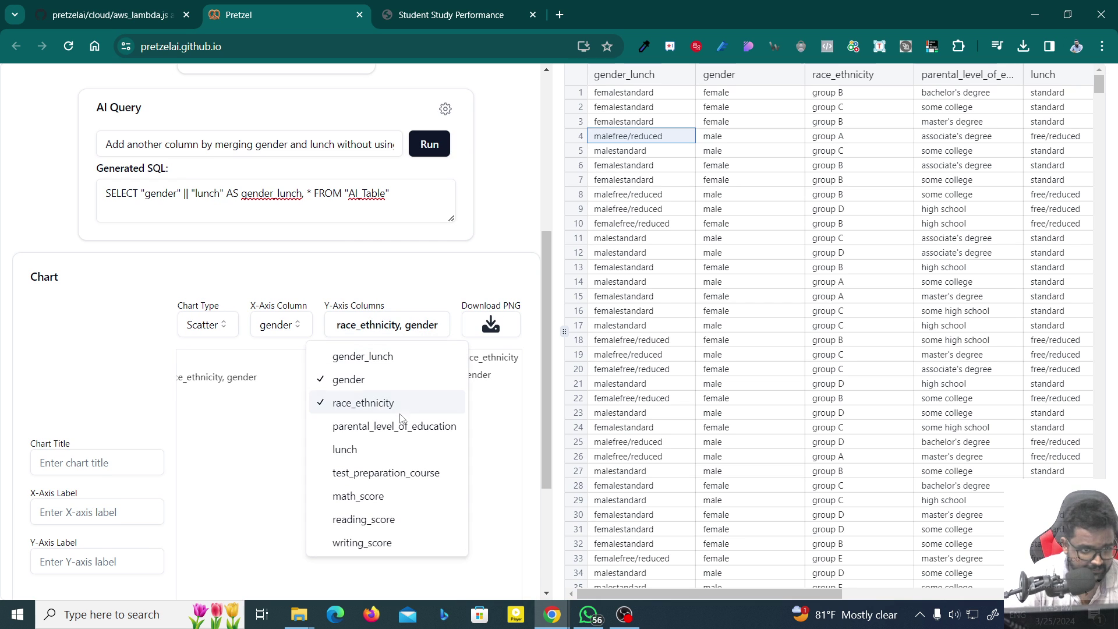
{"action": "left_click", "coordinate": [350, 379]}
{"action": "left_click", "coordinate": [395, 324]}
{"action": "left_click", "coordinate": [362, 402]}
{"action": "left_click", "coordinate": [413, 326]}
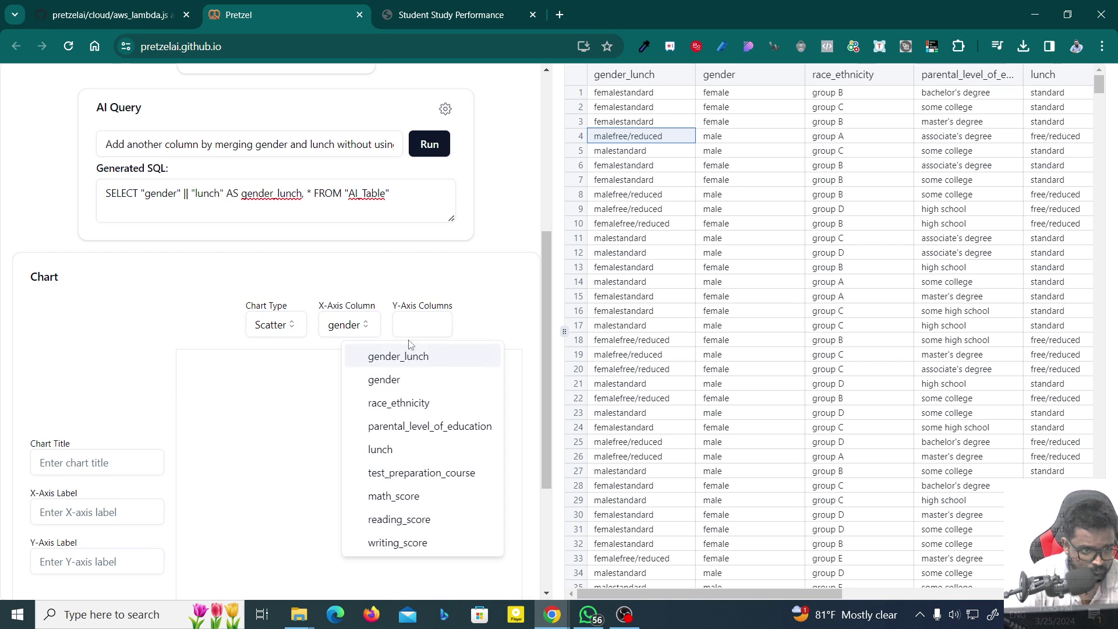
{"action": "left_click", "coordinate": [411, 496]}
Change the chart type to Bar, then to Line.
{"action": "scroll", "coordinate": [278, 420], "scroll_direction": "down", "scroll_amount": 1}
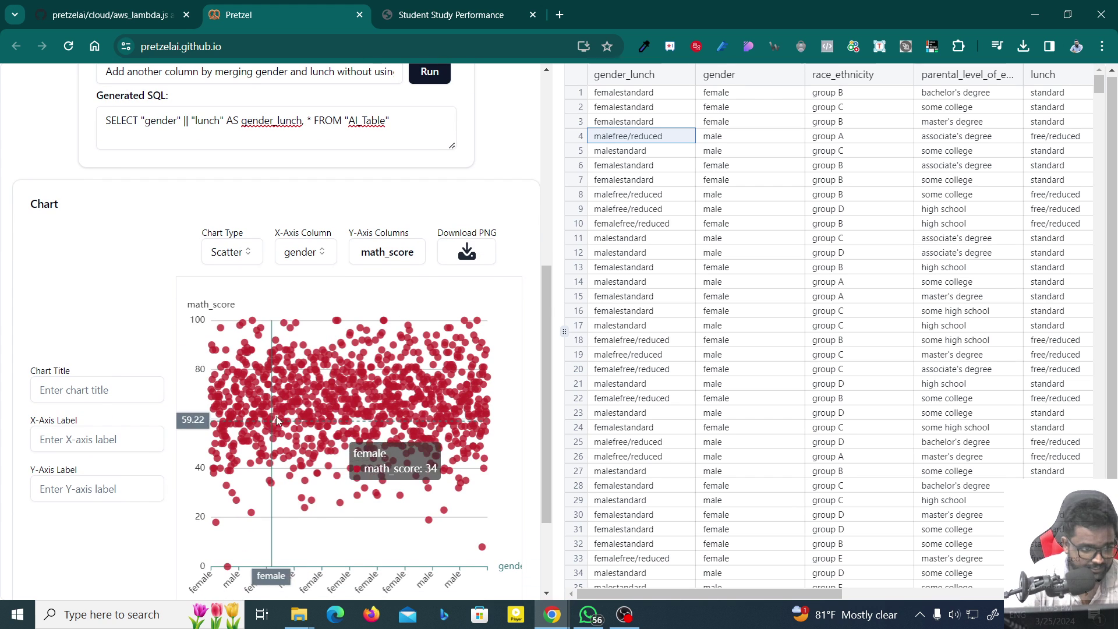
{"action": "left_click", "coordinate": [231, 252]}
{"action": "left_click", "coordinate": [249, 307]}
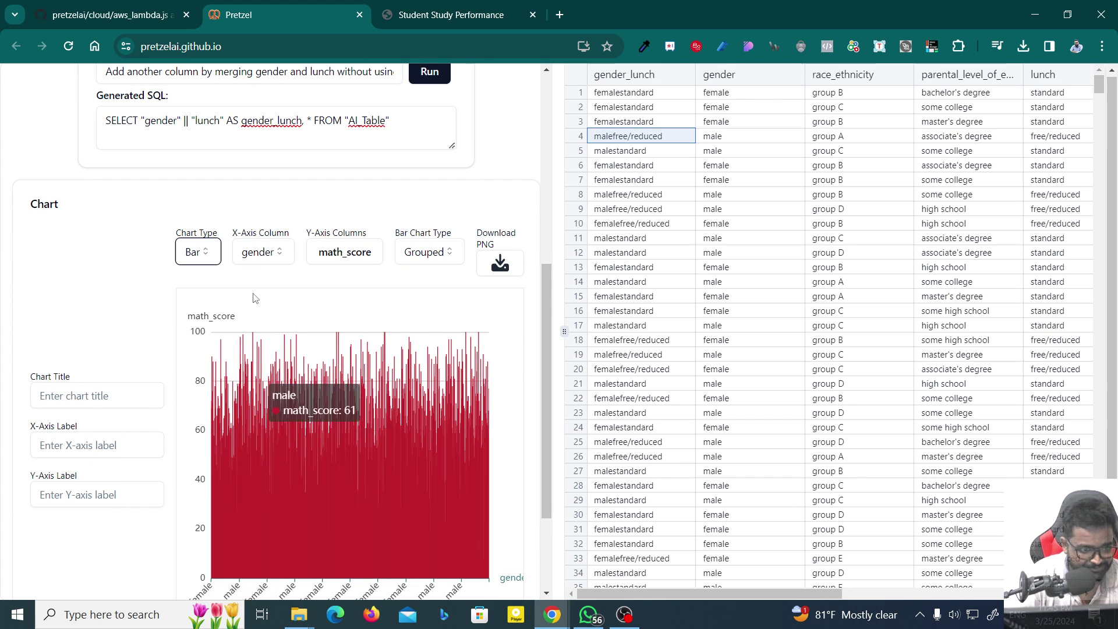
{"action": "left_click", "coordinate": [262, 252]}
{"action": "left_click", "coordinate": [208, 259]}
{"action": "left_click", "coordinate": [201, 255]}
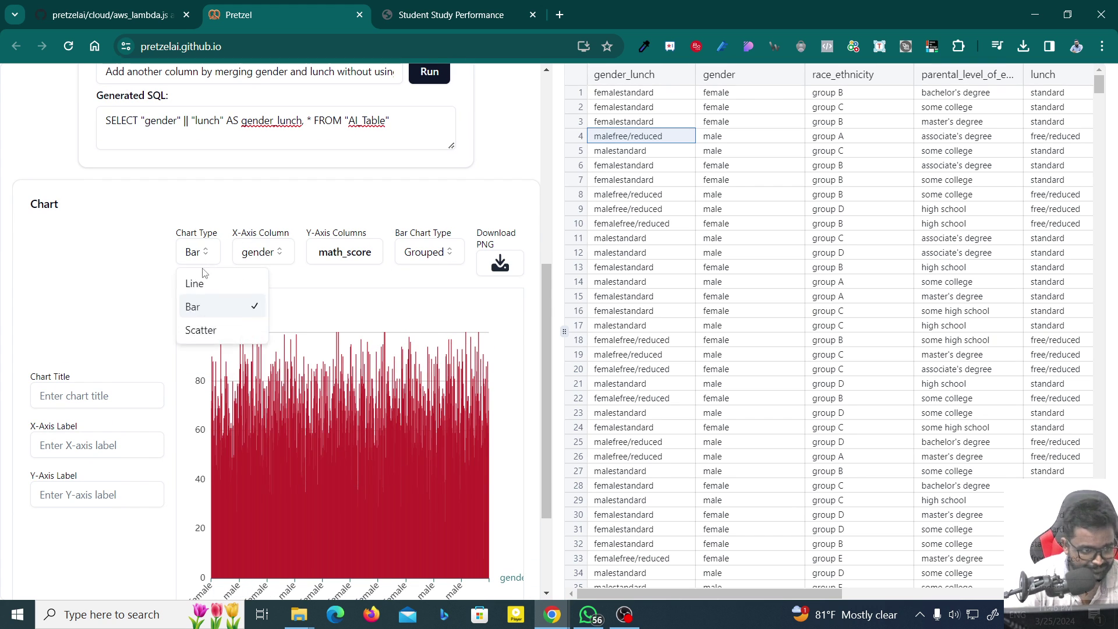
{"action": "left_click", "coordinate": [201, 252]}
{"action": "left_click", "coordinate": [201, 251]}
{"action": "left_click", "coordinate": [198, 283]}
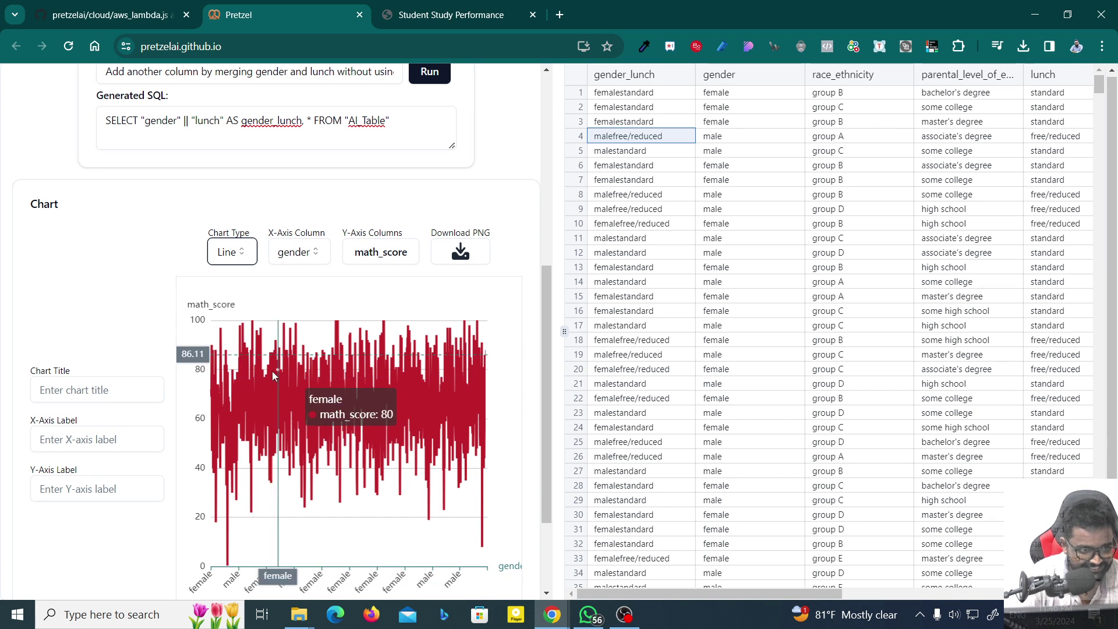
{"action": "scroll", "coordinate": [251, 396], "scroll_direction": "up", "scroll_amount": 5}
{"action": "scroll", "coordinate": [233, 408], "scroll_direction": "down", "scroll_amount": 5}
{"action": "scroll", "coordinate": [205, 428], "scroll_direction": "down", "scroll_amount": 1}
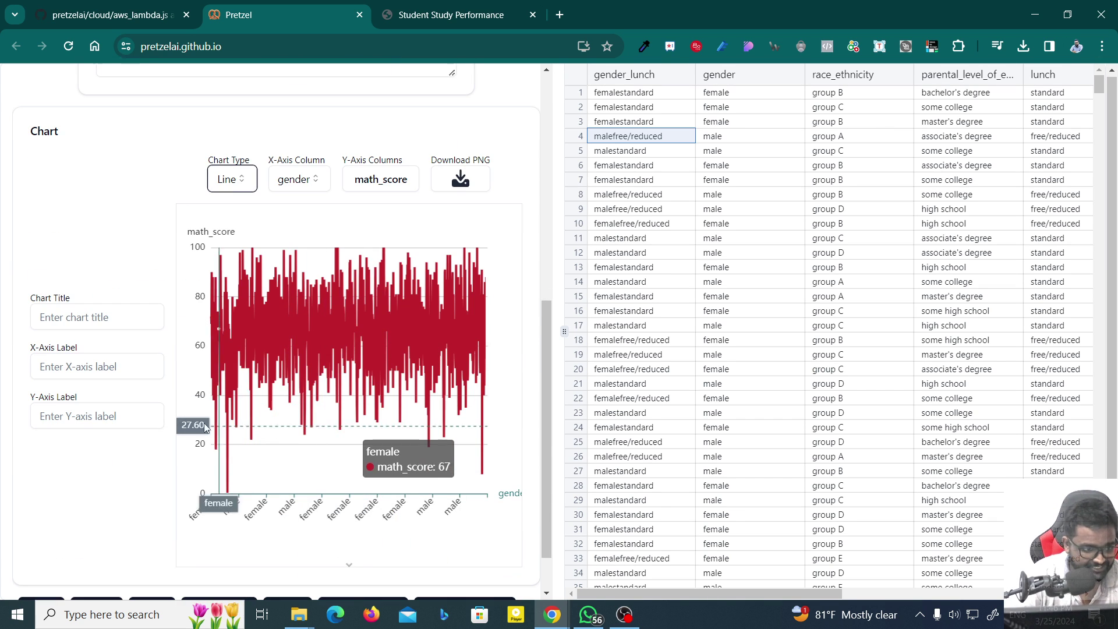
{"action": "scroll", "coordinate": [205, 428], "scroll_direction": "up", "scroll_amount": 1}
Download the line chart as a PNG and view it in the image viewer.
{"action": "left_click", "coordinate": [460, 190]}
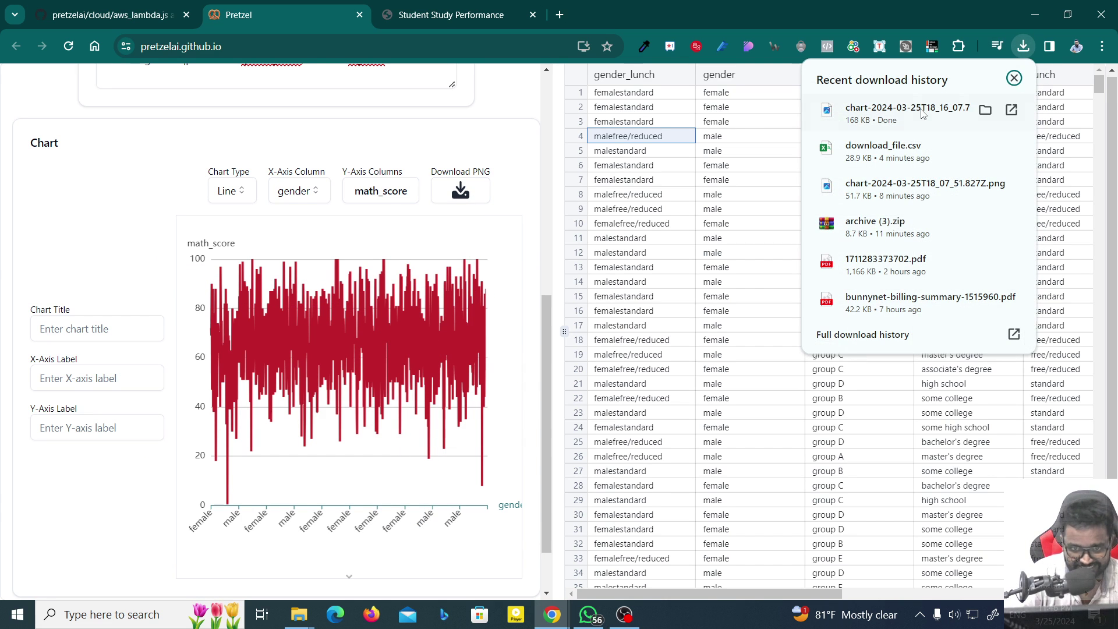
{"action": "left_click", "coordinate": [921, 113]}
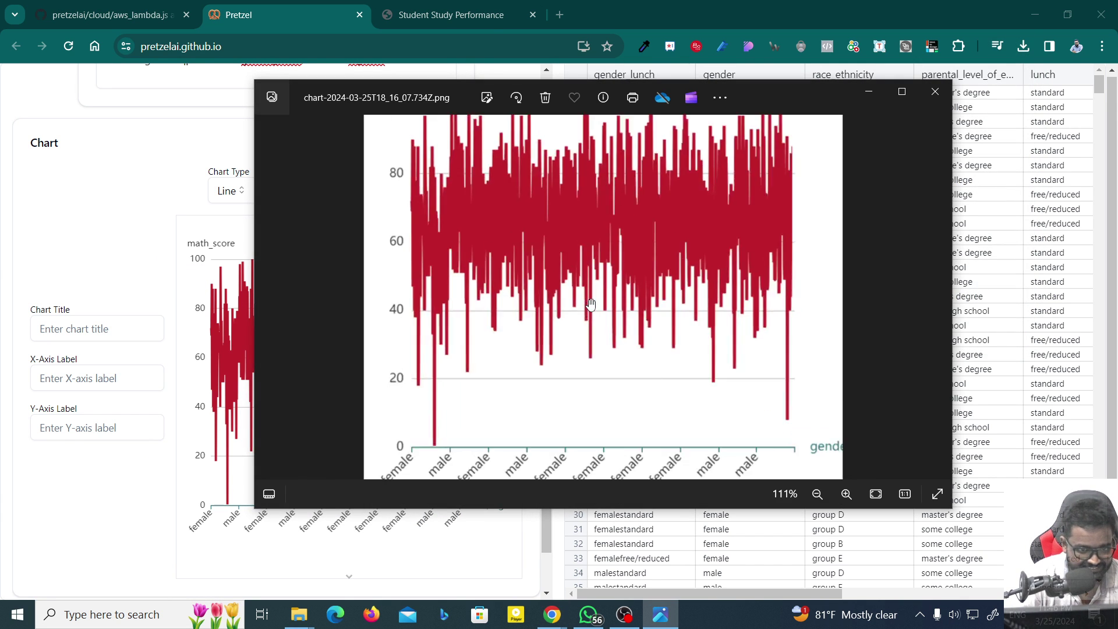
{"action": "scroll", "coordinate": [591, 304], "scroll_direction": "up", "scroll_amount": 2}
{"action": "scroll", "coordinate": [623, 332], "scroll_direction": "down", "scroll_amount": 2}
{"action": "scroll", "coordinate": [844, 149], "scroll_direction": "down", "scroll_amount": 2}
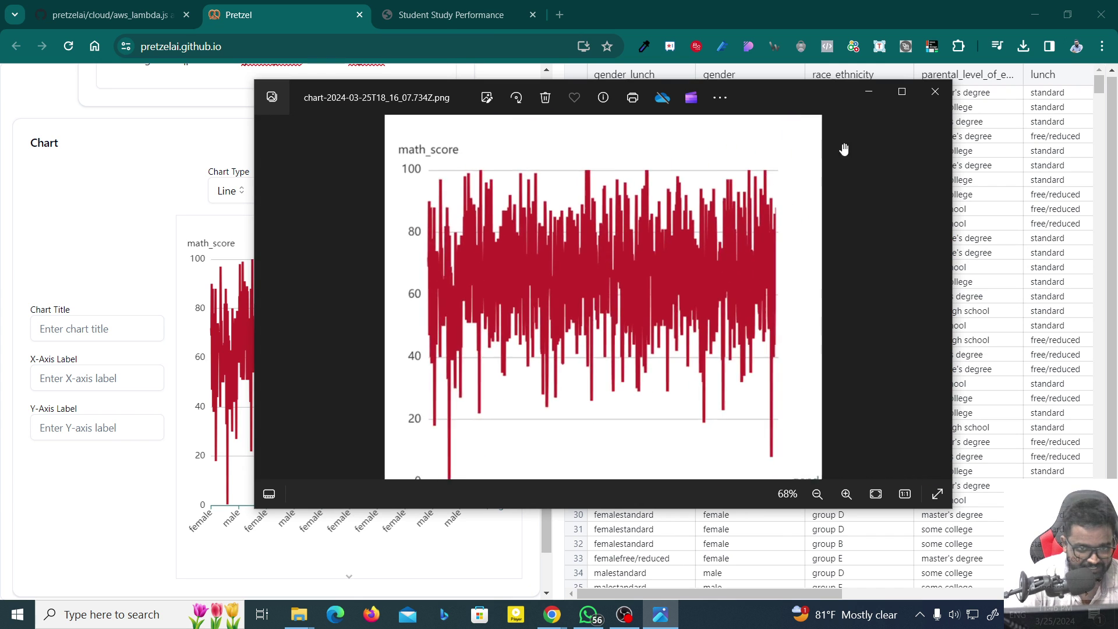
{"action": "scroll", "coordinate": [844, 149], "scroll_direction": "down", "scroll_amount": 1}
{"action": "left_click", "coordinate": [935, 92]}
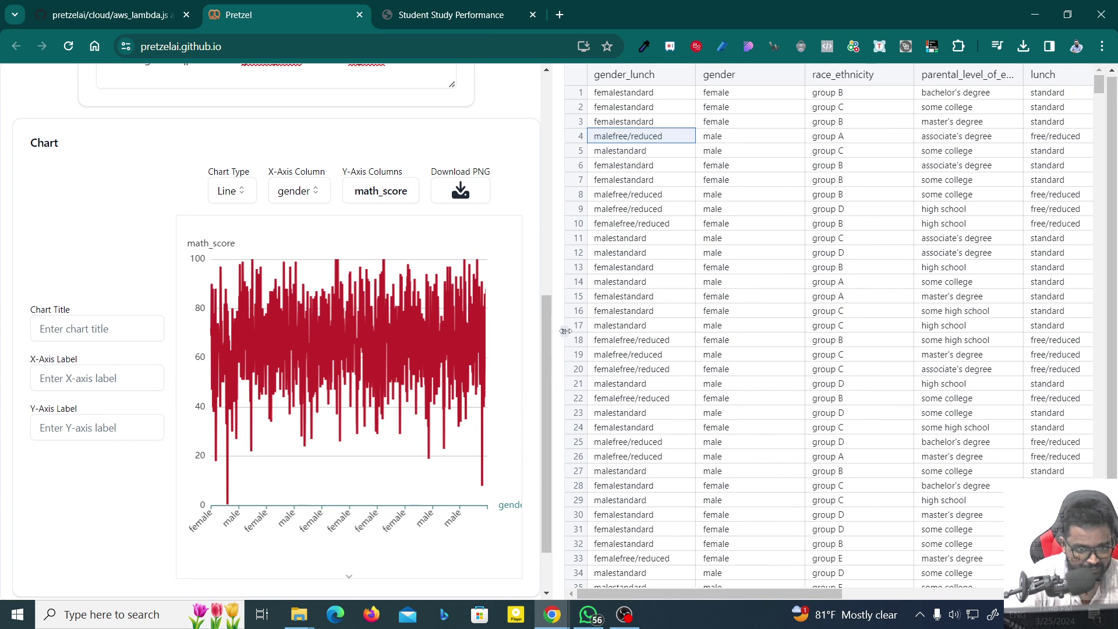
Widen the chart panel and download a larger PNG of the chart.
{"action": "left_click_drag", "start_coordinate": [579, 328], "coordinate": [1003, 330]}
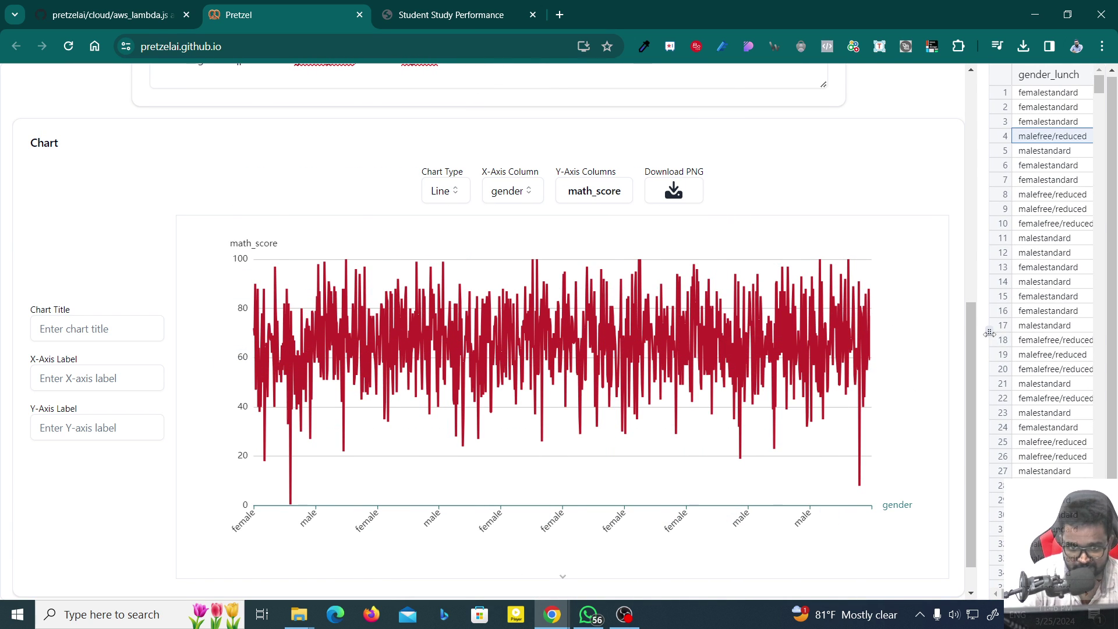
{"action": "mouse_move", "coordinate": [998, 327]}
{"action": "left_mouse_down"}
{"action": "mouse_move", "coordinate": [726, 320]}
{"action": "mouse_move", "coordinate": [840, 321]}
{"action": "left_mouse_up"}
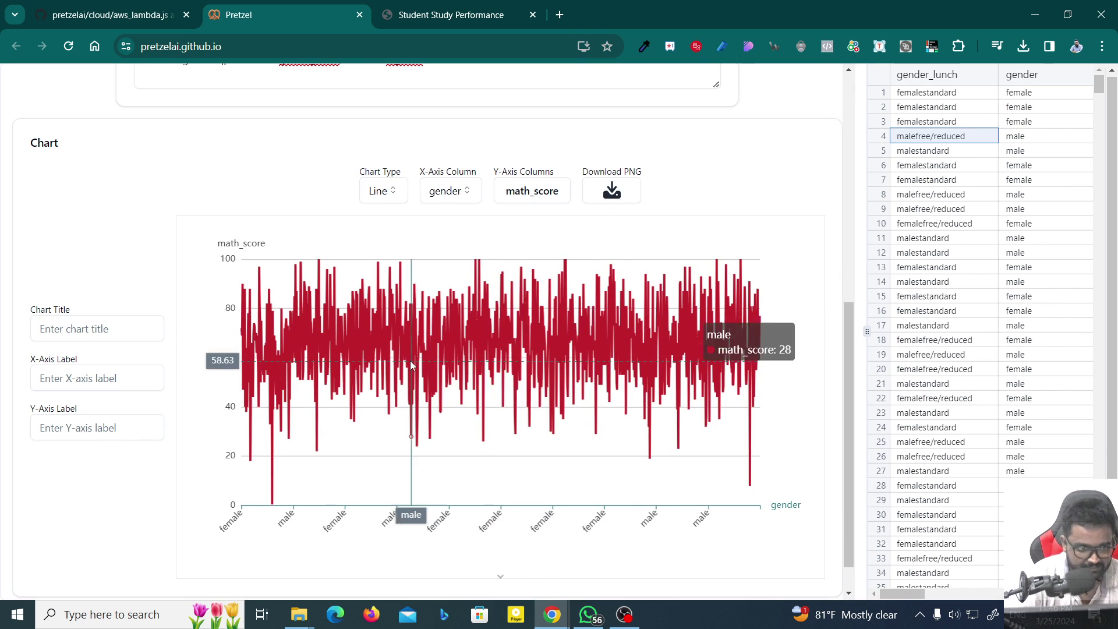
{"action": "left_click", "coordinate": [608, 200]}
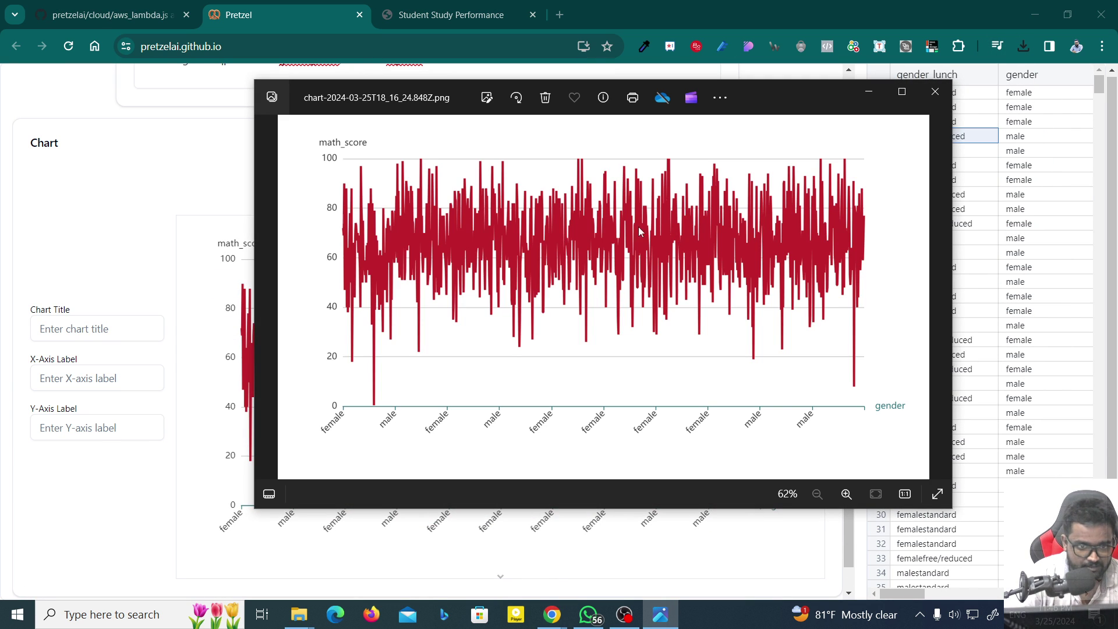
{"action": "left_click", "coordinate": [935, 92]}
Add a Sort step to the gender_lunch table, sorting by gender in descending order.
{"action": "scroll", "coordinate": [541, 342], "scroll_direction": "up", "scroll_amount": 3}
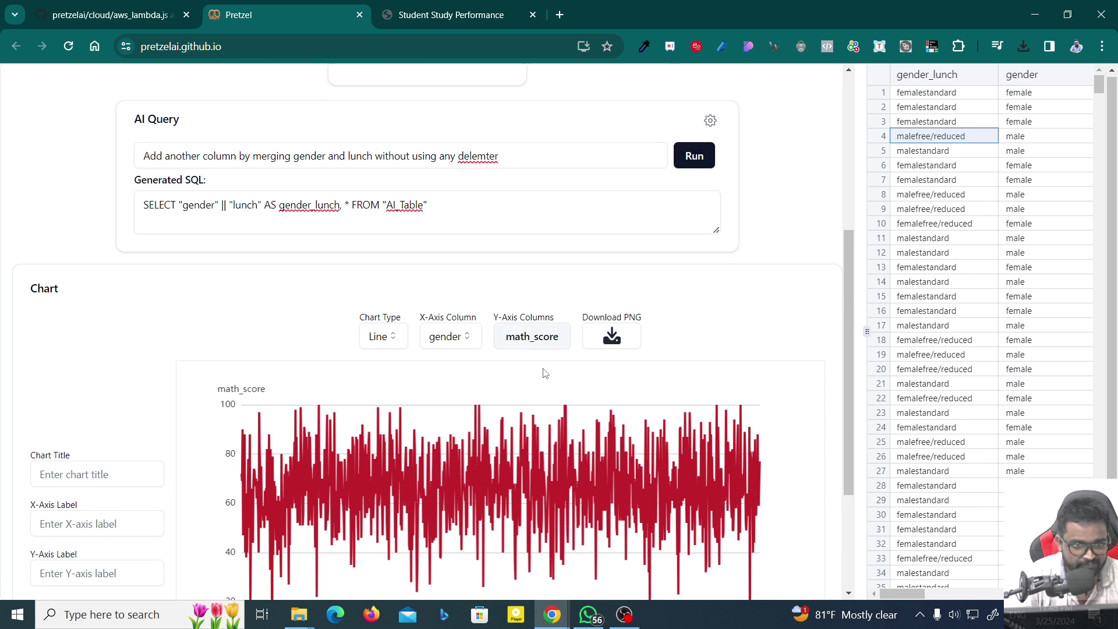
{"action": "scroll", "coordinate": [541, 343], "scroll_direction": "down", "scroll_amount": 3}
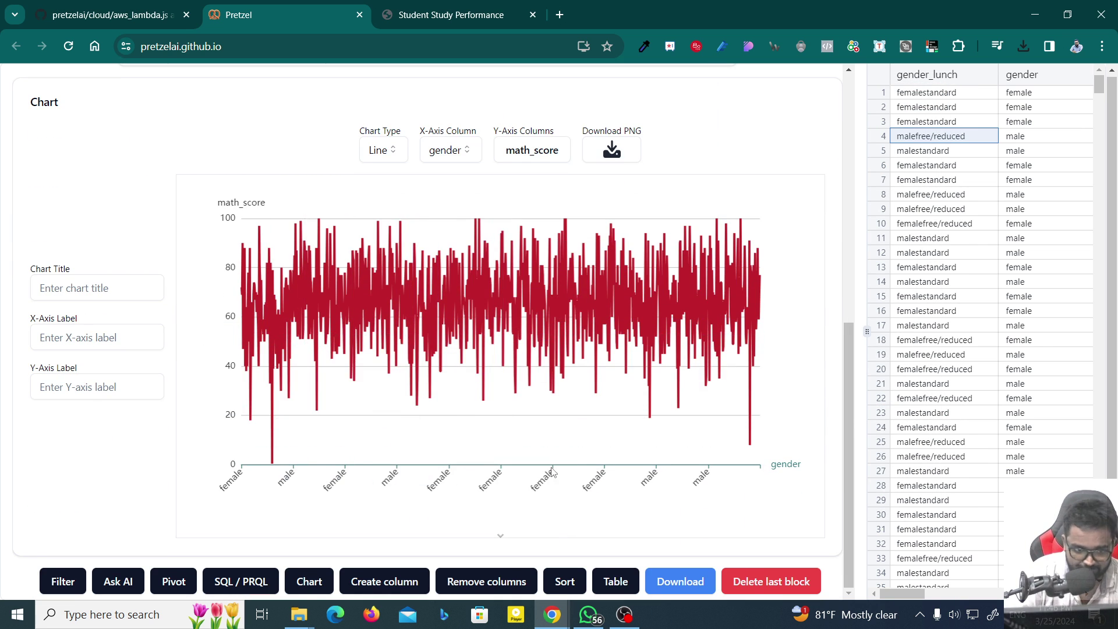
{"action": "left_click", "coordinate": [564, 581]}
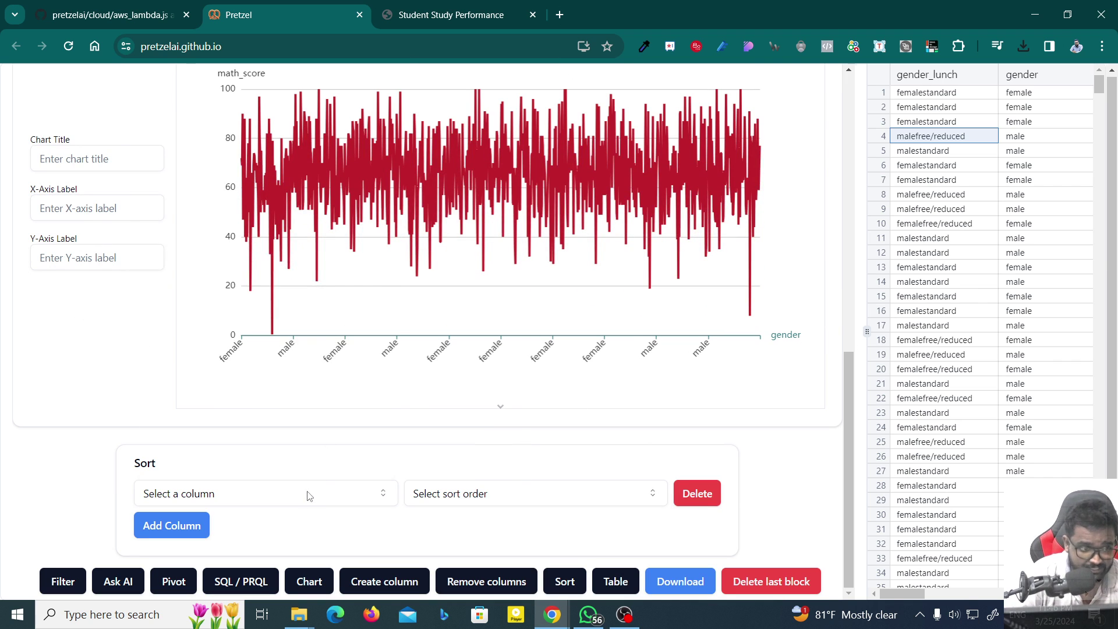
{"action": "left_click", "coordinate": [307, 494]}
{"action": "left_click", "coordinate": [174, 300]}
{"action": "left_click", "coordinate": [600, 494]}
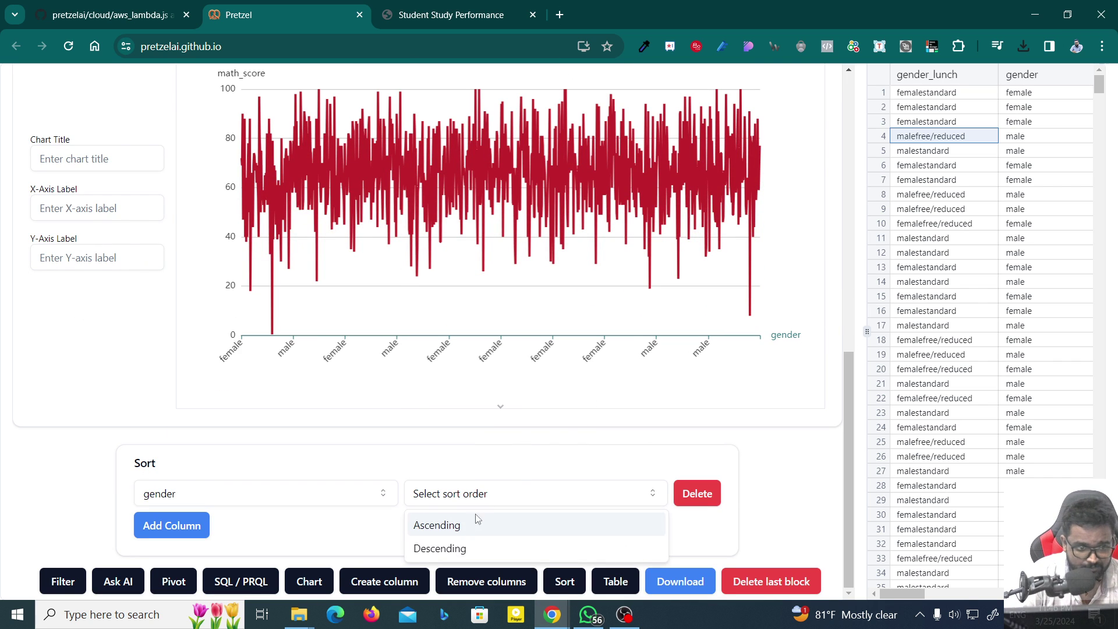
{"action": "left_click", "coordinate": [470, 549]}
Switch the sort column to math_score, keeping the descending order.
{"action": "scroll", "coordinate": [1019, 326], "scroll_direction": "down", "scroll_amount": 20}
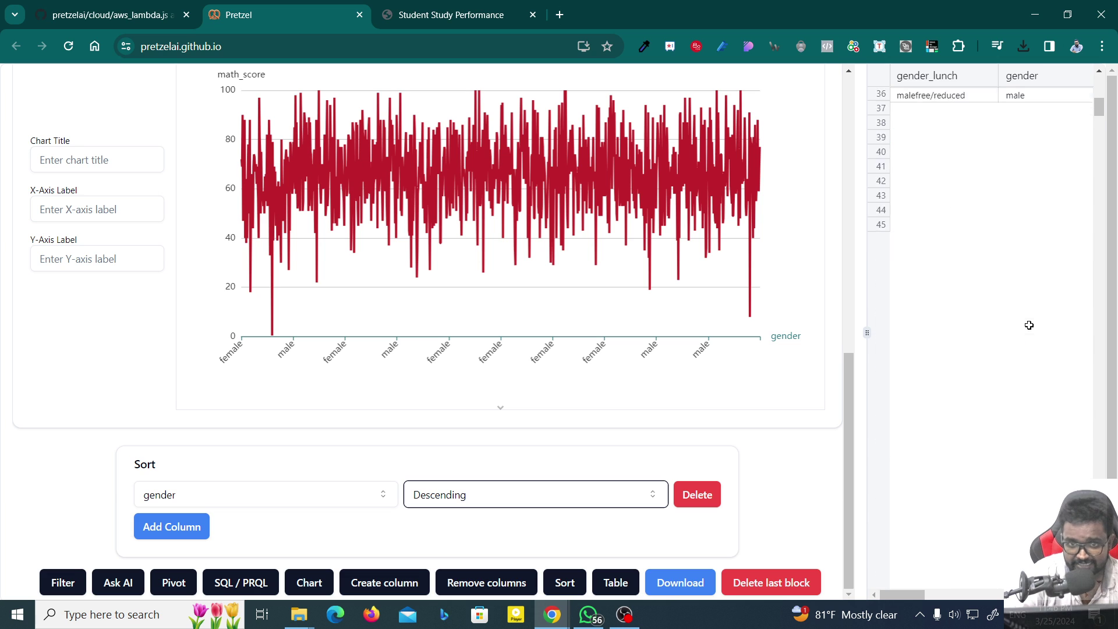
{"action": "scroll", "coordinate": [1002, 232], "scroll_direction": "up", "scroll_amount": 20}
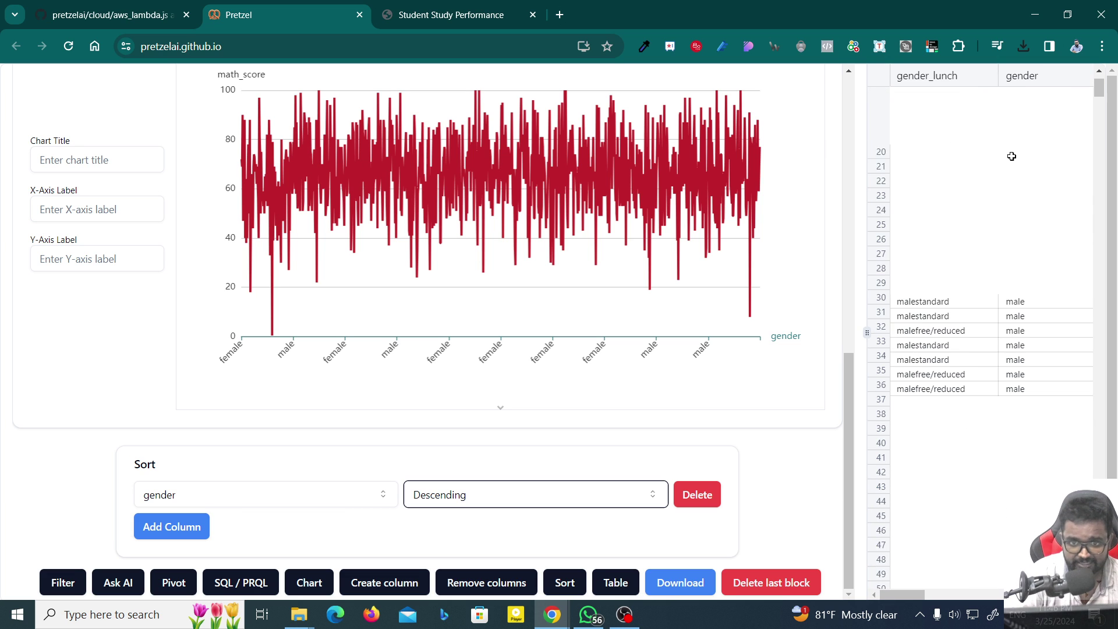
{"action": "left_click", "coordinate": [282, 495]}
{"action": "left_click", "coordinate": [198, 441]}
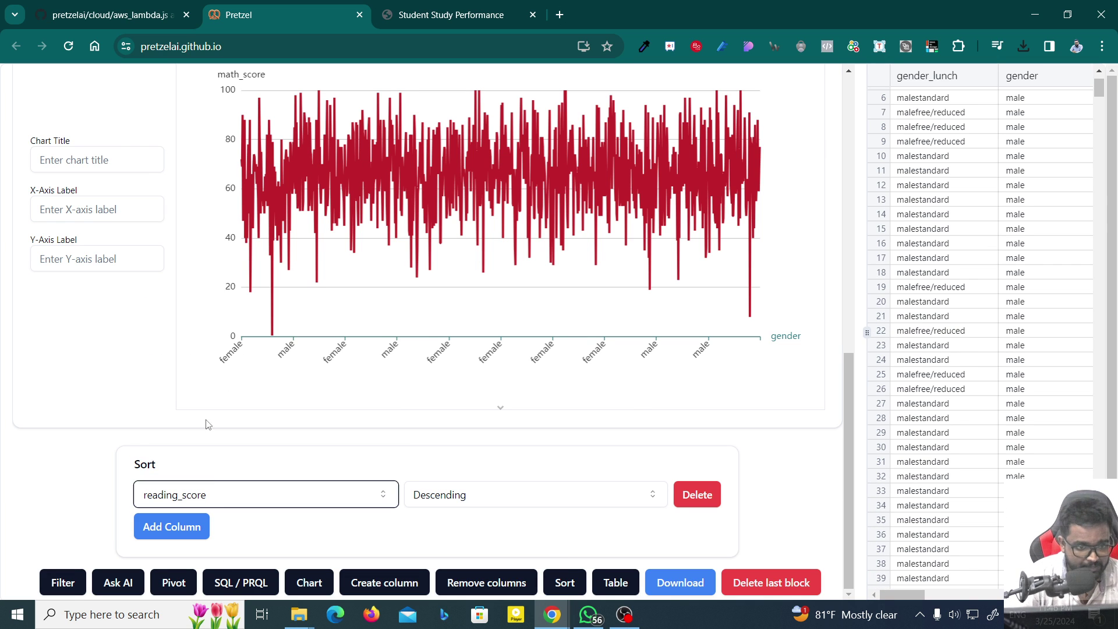
{"action": "left_click", "coordinate": [219, 502]}
{"action": "left_click", "coordinate": [175, 416]}
{"action": "left_click", "coordinate": [512, 502]}
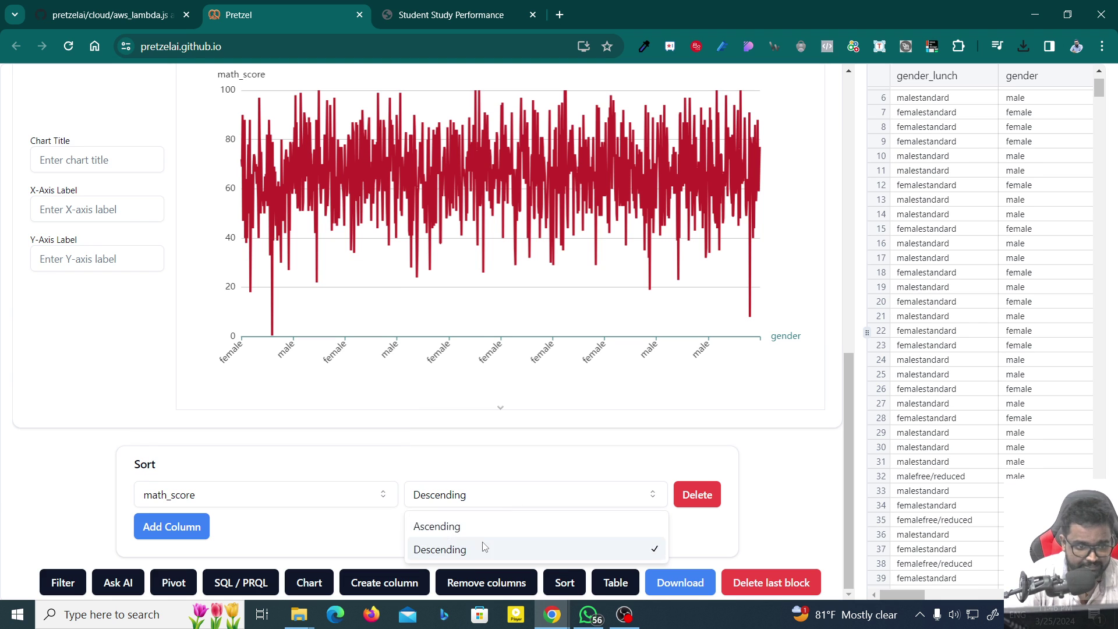
{"action": "left_click", "coordinate": [486, 547]}
{"action": "scroll", "coordinate": [769, 429], "scroll_direction": "up", "scroll_amount": 3}
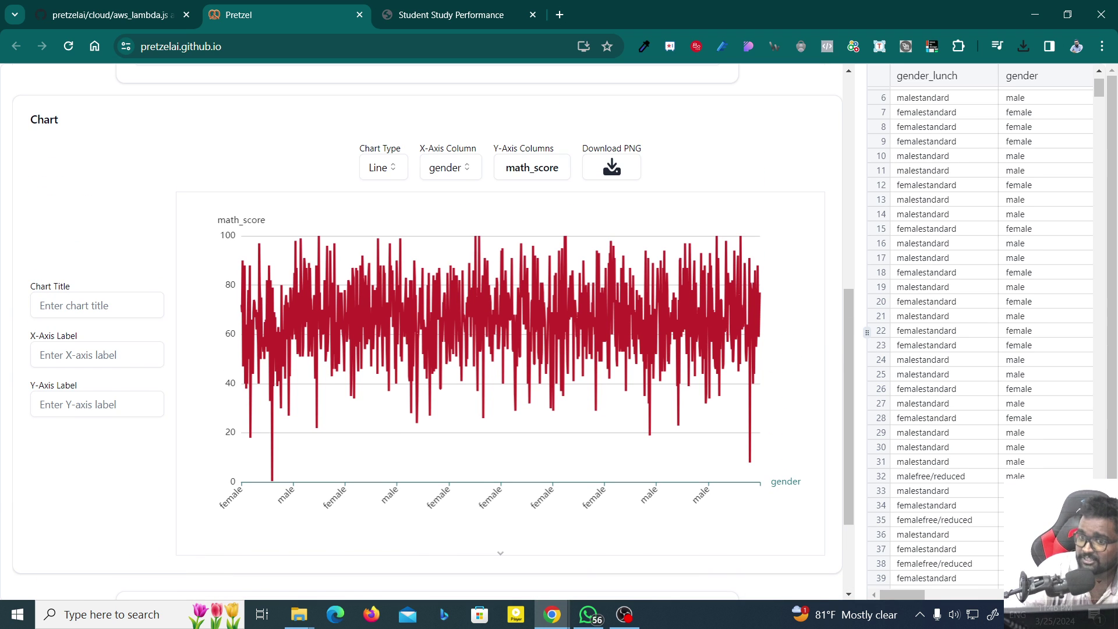